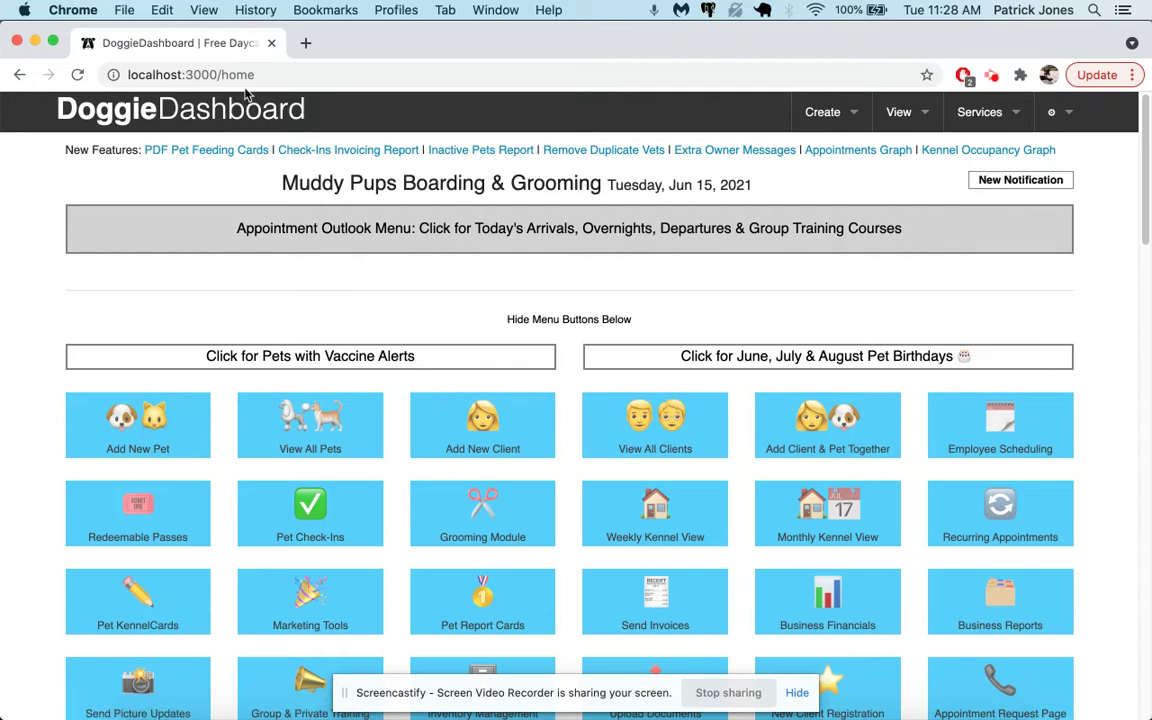
Look over the home page's feature shortcuts and the weekly and monthly appointment calendars
{"action": "scroll", "coordinate": [309, 290], "scroll_direction": "down", "scroll_amount": 3}
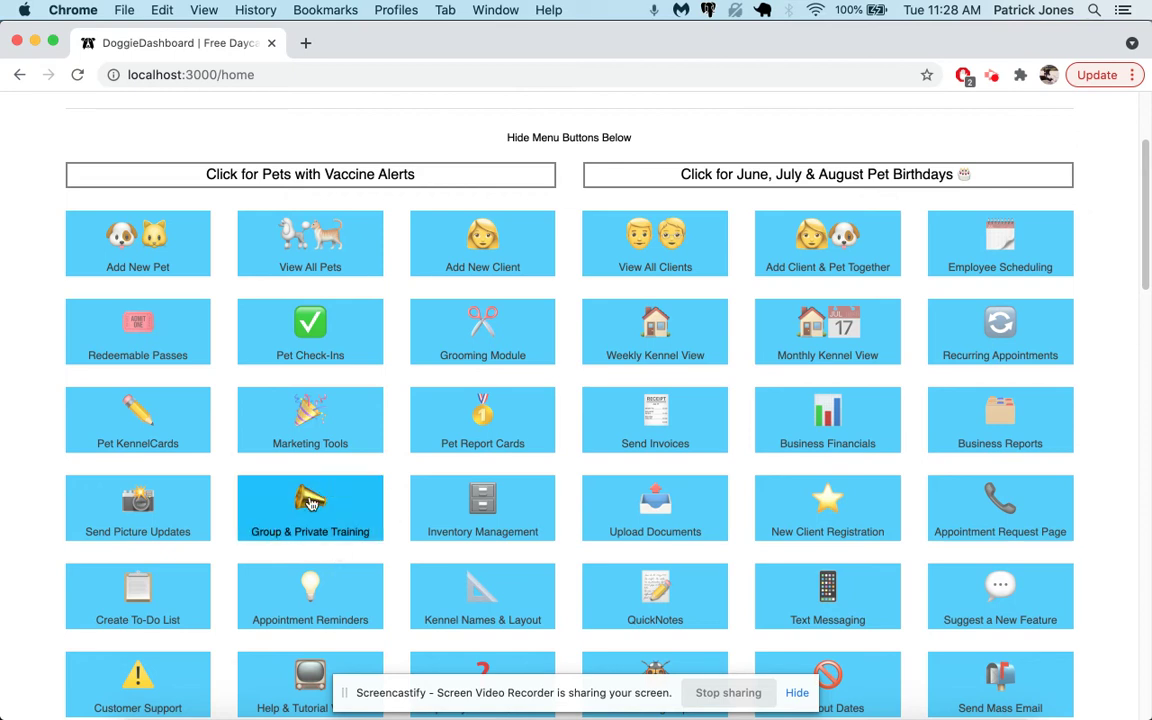
{"action": "scroll", "coordinate": [305, 501], "scroll_direction": "up", "scroll_amount": 3}
{"action": "left_click", "coordinate": [904, 125]}
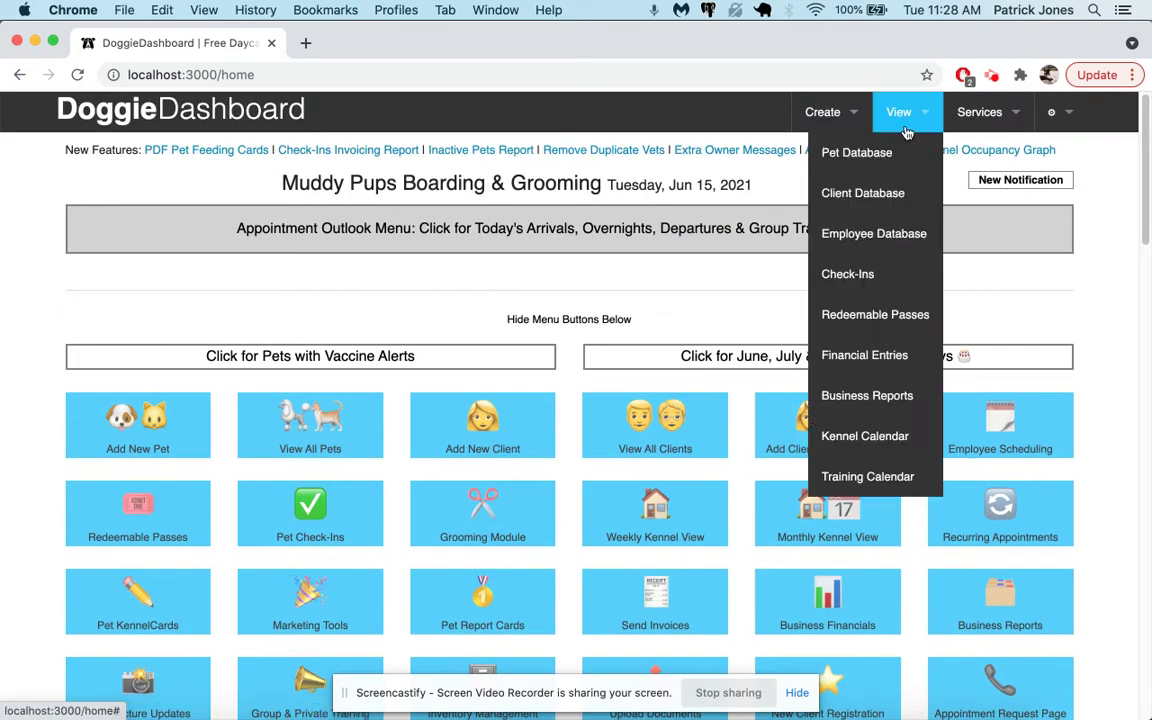
{"action": "mouse_move", "coordinate": [901, 116]}
{"action": "scroll", "coordinate": [892, 481], "scroll_direction": "down", "scroll_amount": 3}
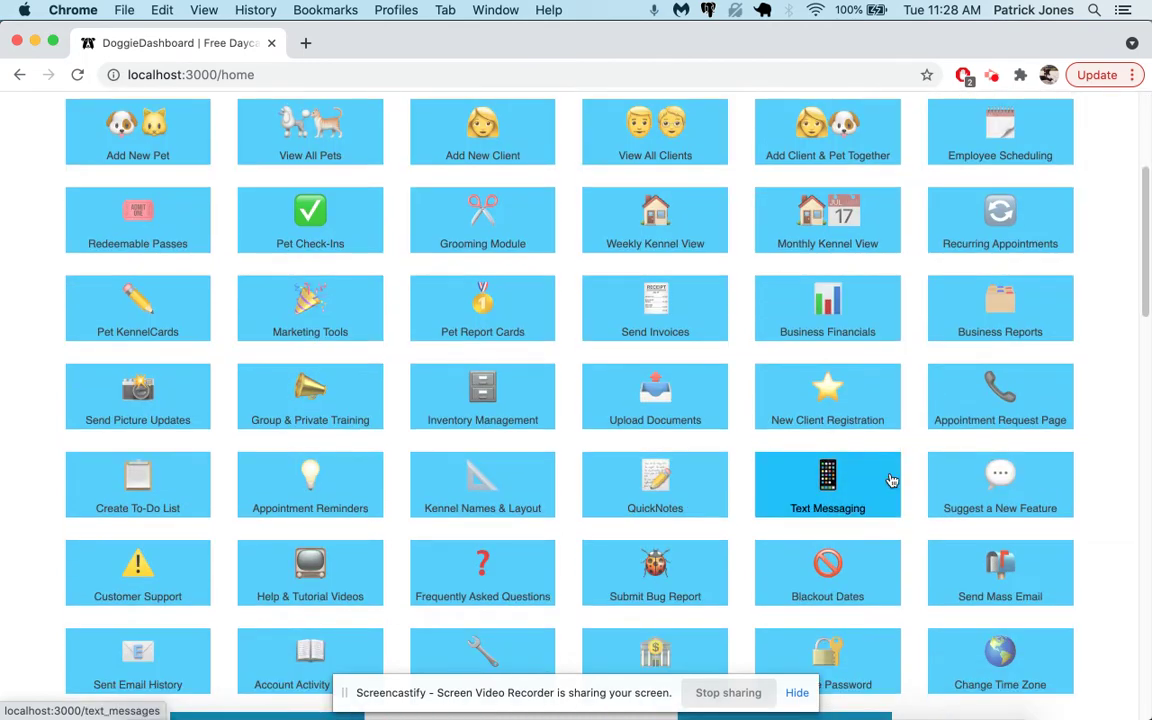
{"action": "scroll", "coordinate": [892, 481], "scroll_direction": "down", "scroll_amount": 10}
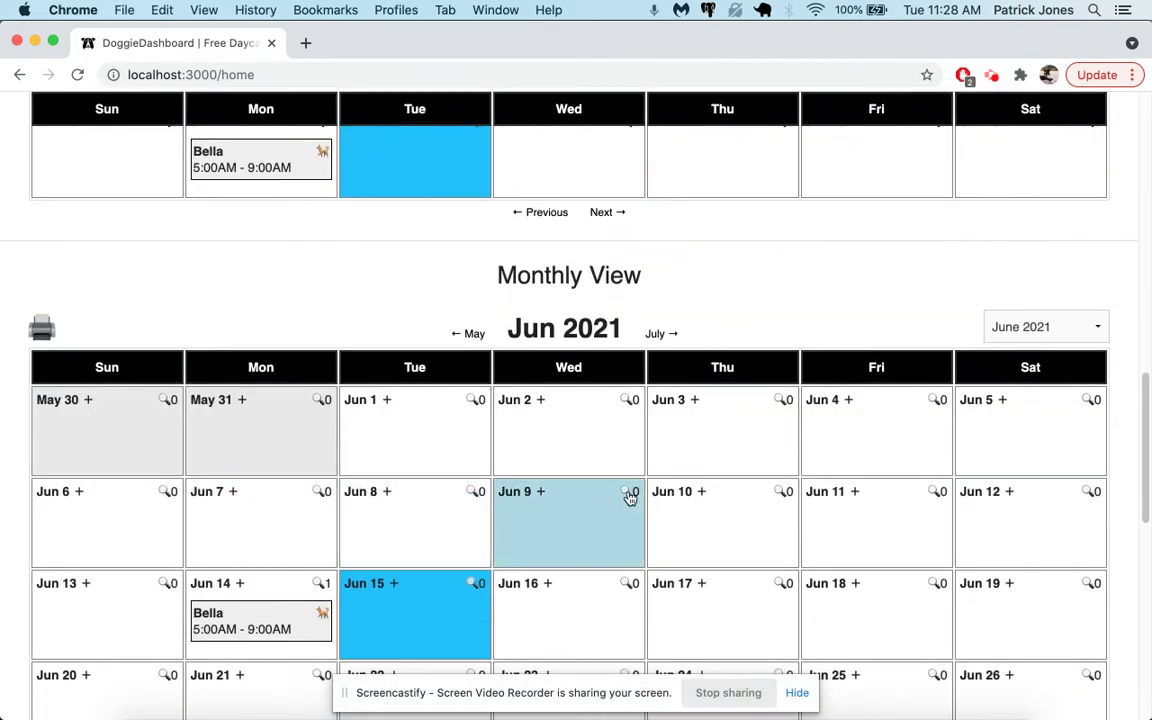
{"action": "scroll", "coordinate": [630, 497], "scroll_direction": "up", "scroll_amount": 3}
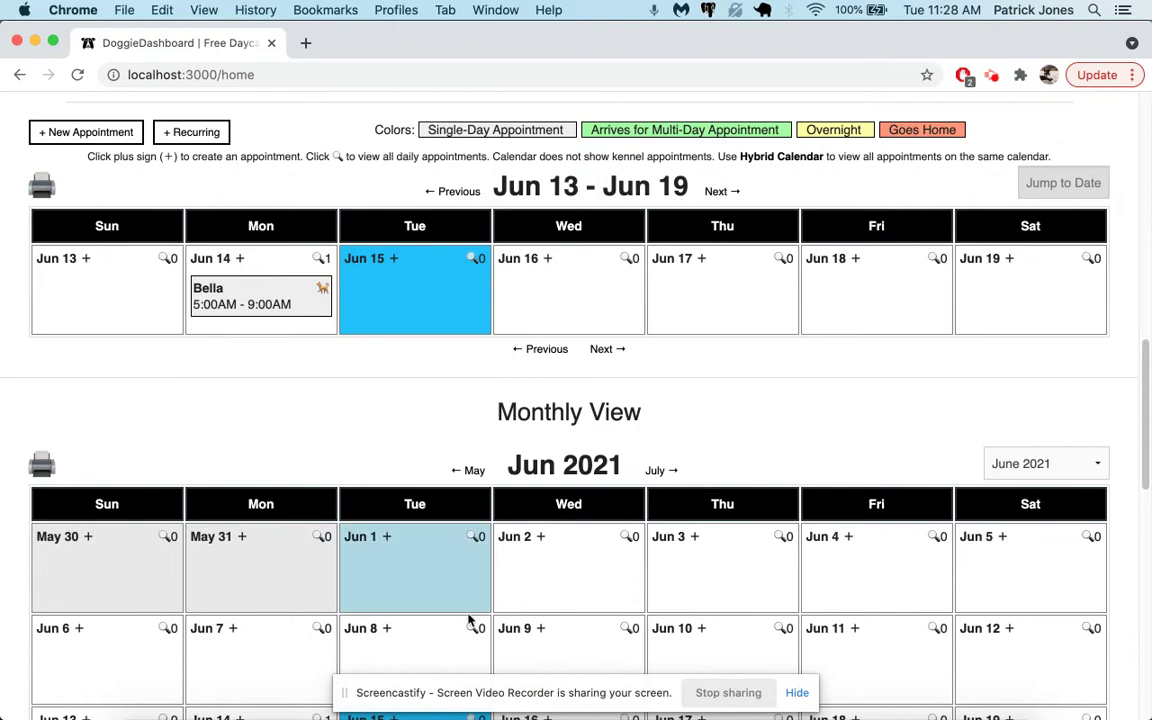
{"action": "scroll", "coordinate": [818, 291], "scroll_direction": "down", "scroll_amount": 5}
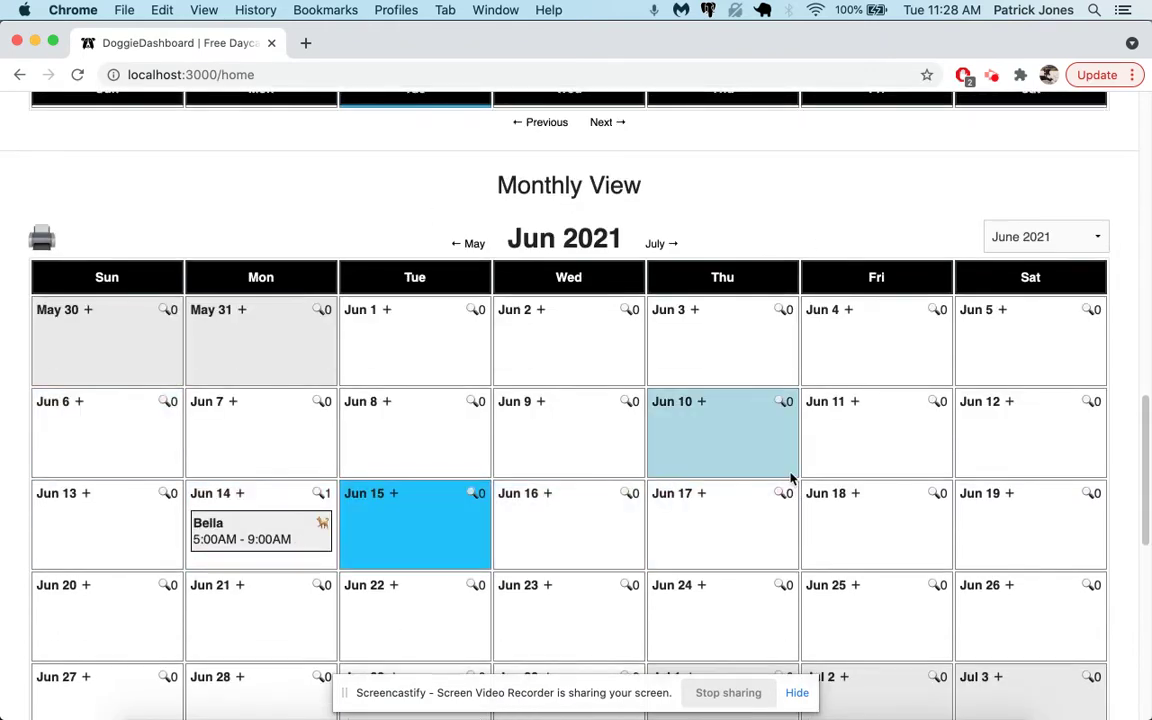
{"action": "scroll", "coordinate": [790, 478], "scroll_direction": "up", "scroll_amount": 5}
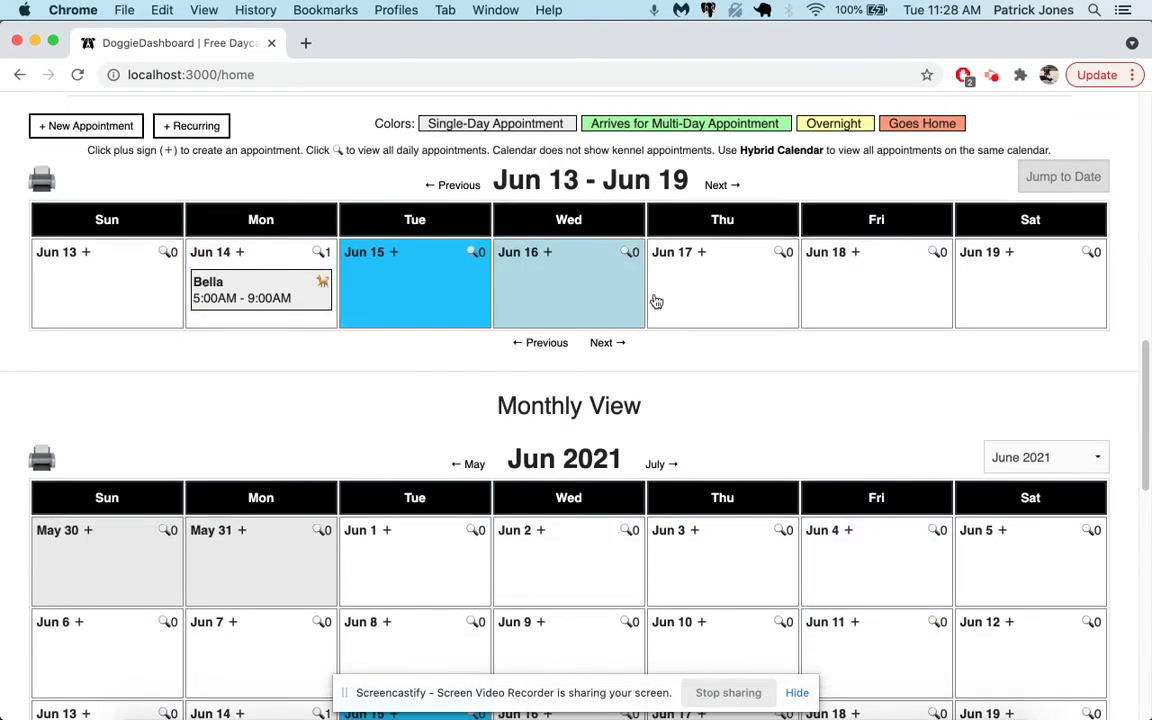
{"action": "scroll", "coordinate": [656, 301], "scroll_direction": "up", "scroll_amount": 10}
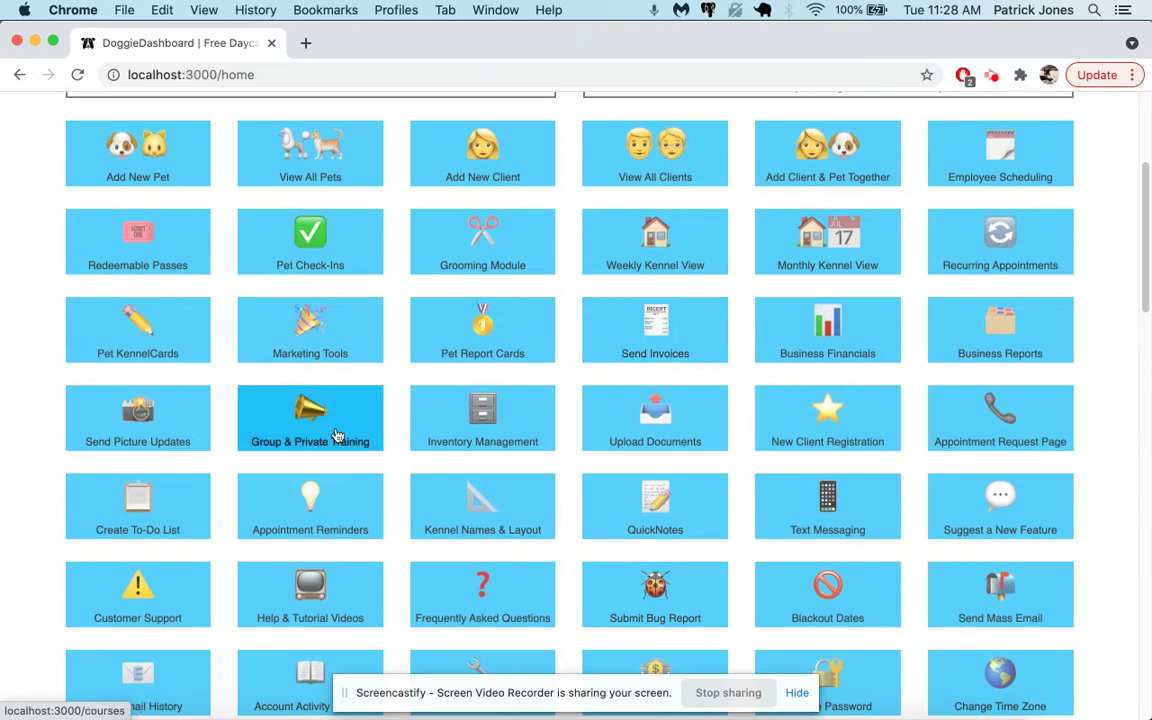
{"action": "scroll", "coordinate": [338, 437], "scroll_direction": "up", "scroll_amount": 6}
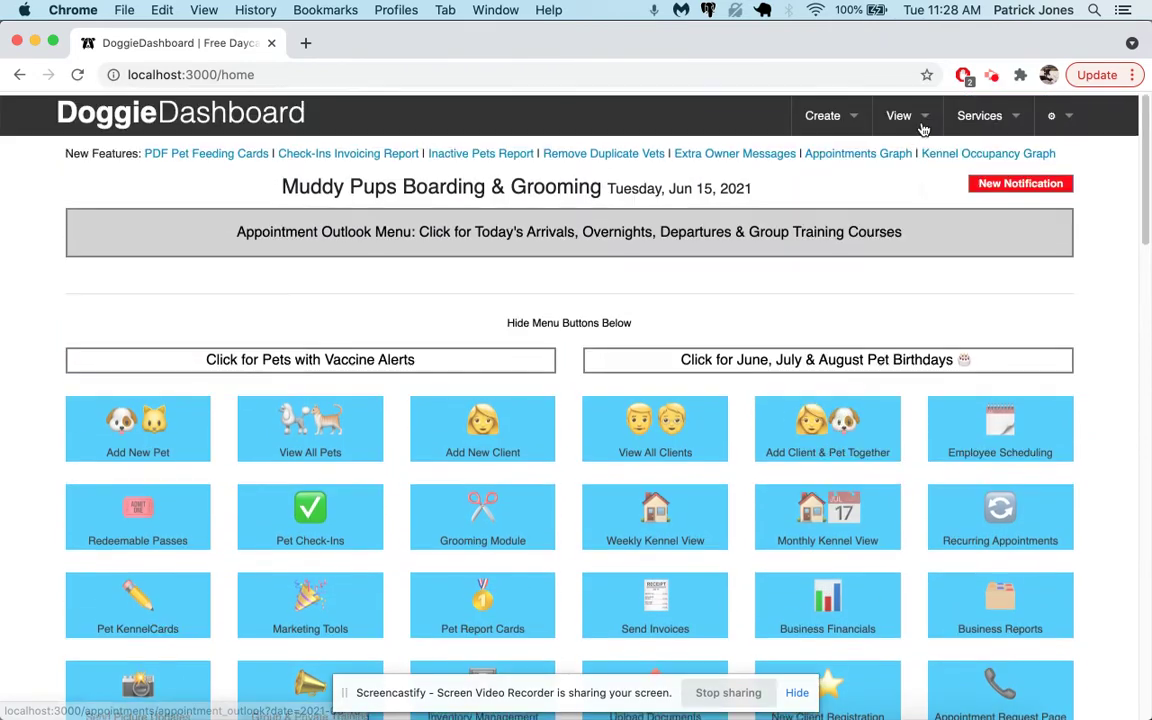
Open the Training Calendar page and bring the June 2021 month grid into view
{"action": "left_click", "coordinate": [923, 128]}
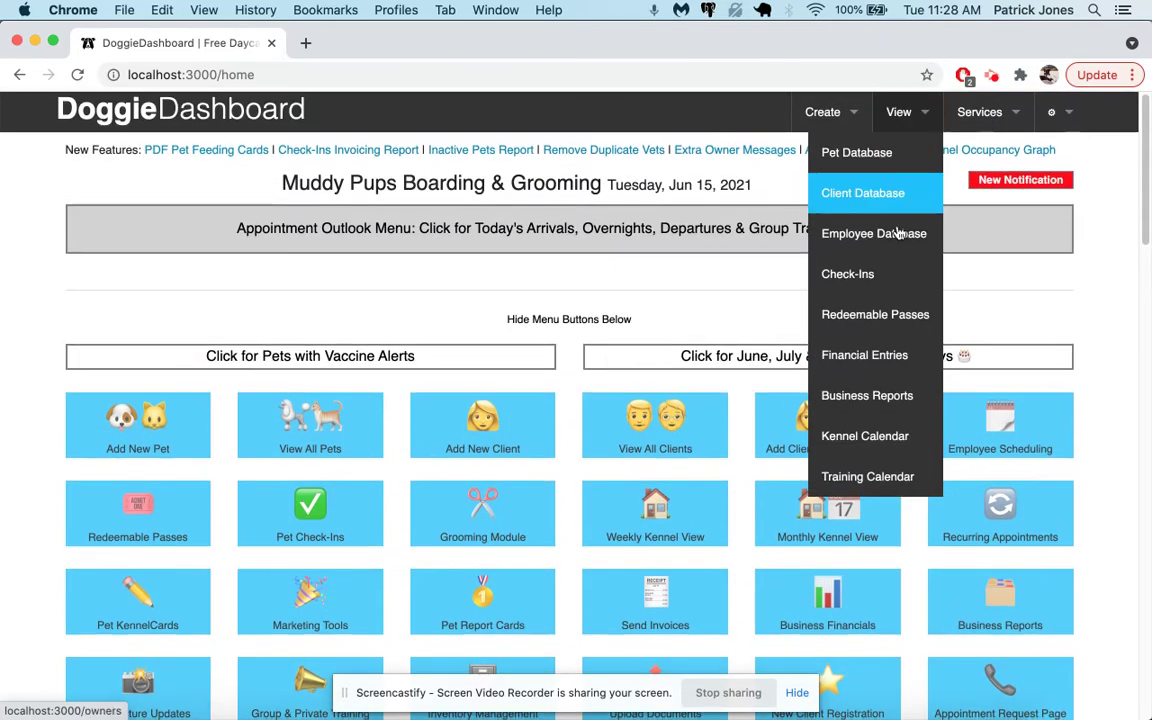
{"action": "left_click", "coordinate": [883, 476]}
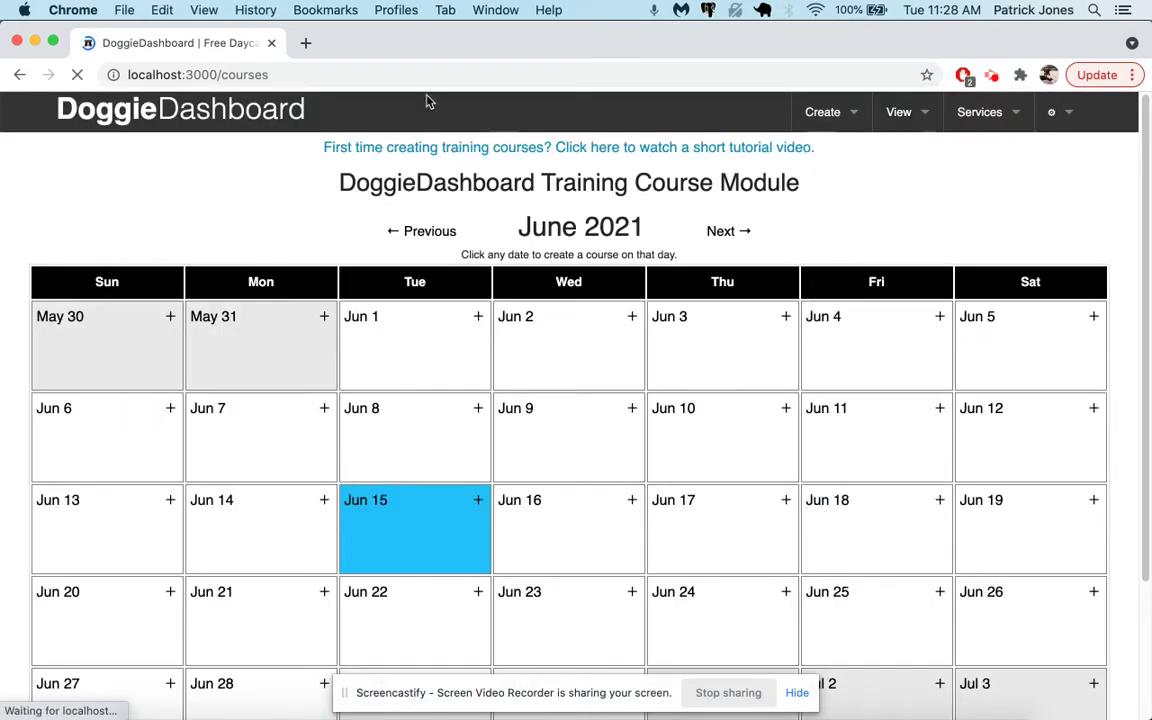
{"action": "scroll", "coordinate": [979, 160], "scroll_direction": "down", "scroll_amount": 1}
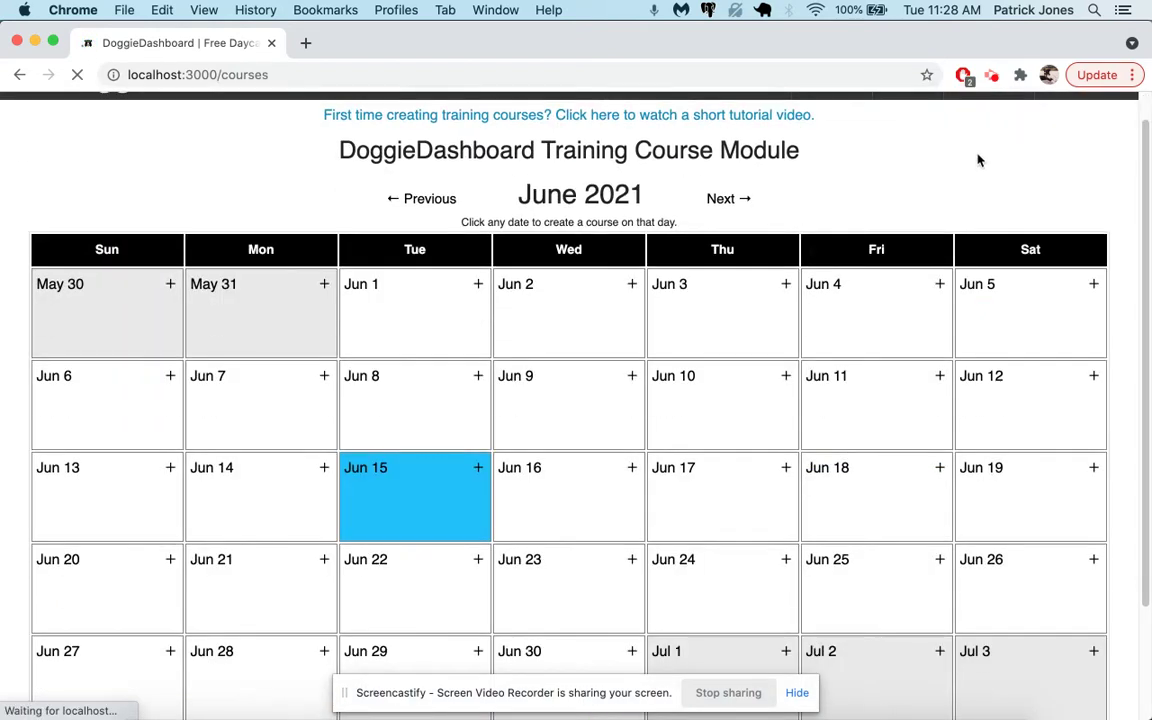
{"action": "scroll", "coordinate": [978, 160], "scroll_direction": "down", "scroll_amount": 1}
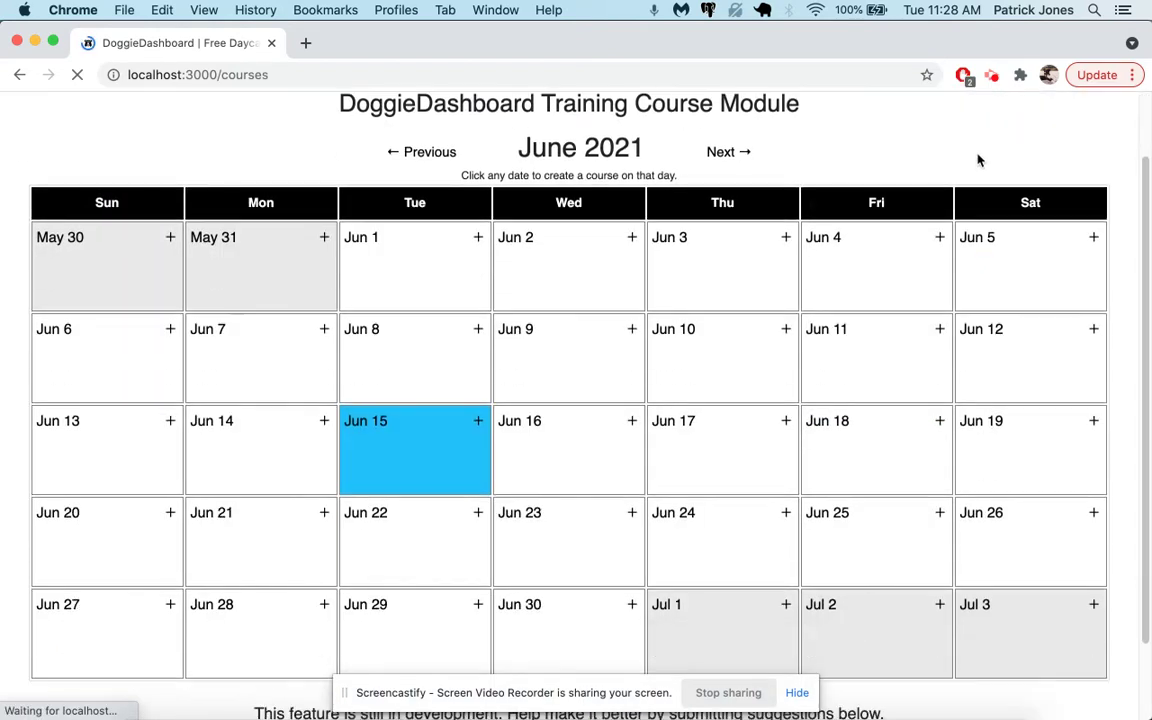
Start a new training course on June 1 and review the Multi-Pet Group Training form
{"action": "left_click", "coordinate": [369, 250]}
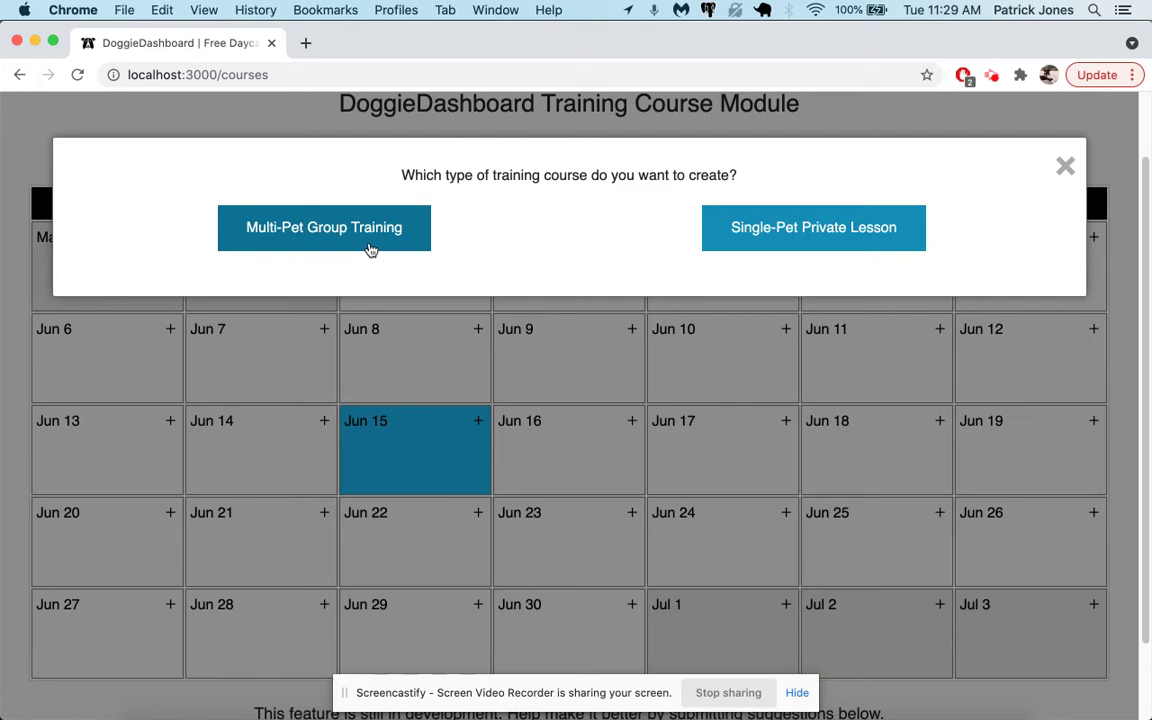
{"action": "left_click", "coordinate": [367, 237]}
{"action": "scroll", "coordinate": [367, 237], "scroll_direction": "down", "scroll_amount": 2}
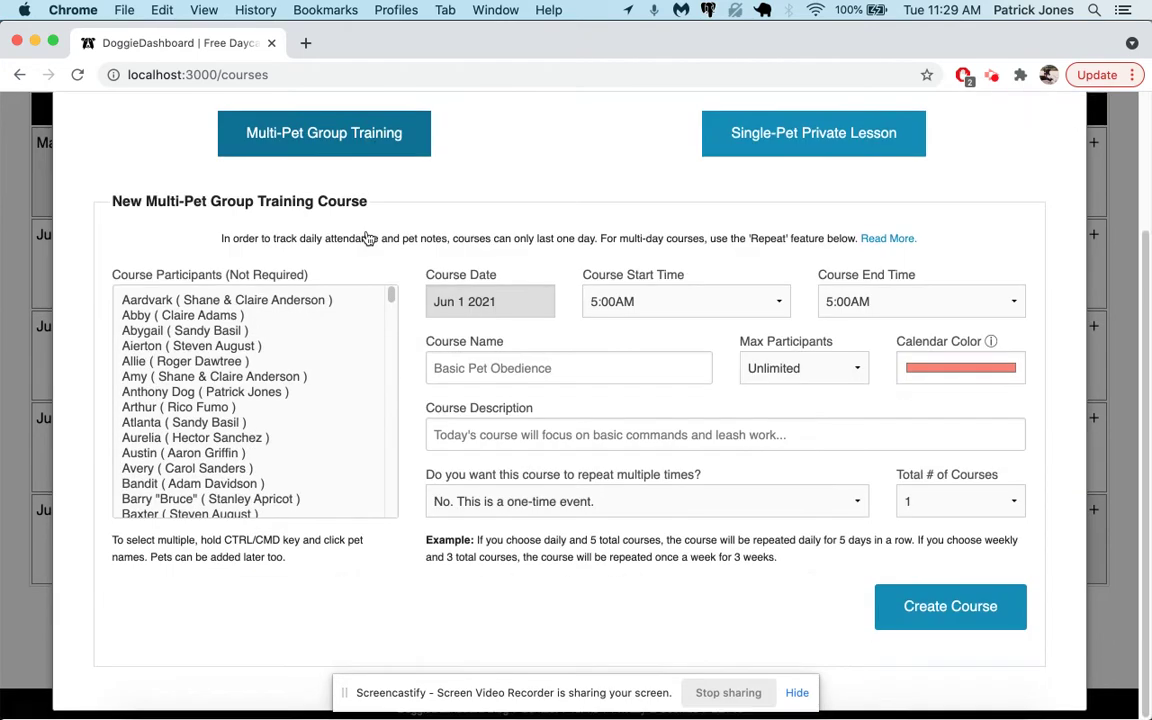
{"action": "scroll", "coordinate": [368, 237], "scroll_direction": "up", "scroll_amount": 2}
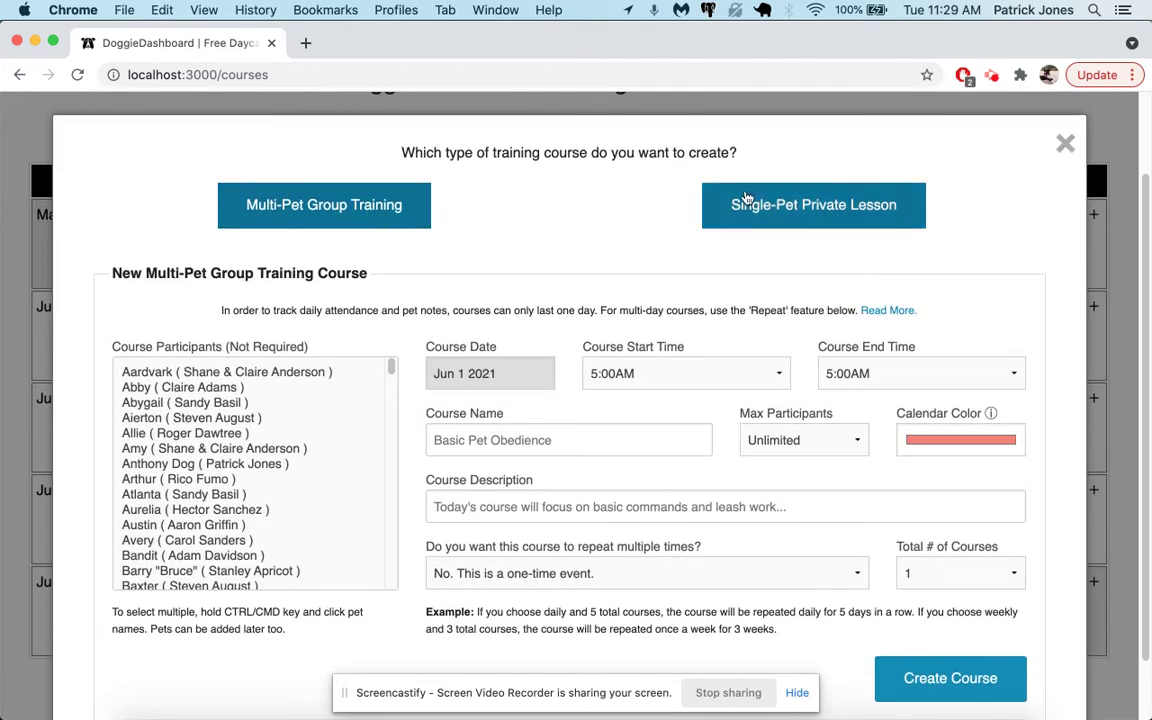
Switch the new course to a Single-Pet Private Lesson and choose Abby as the pet
{"action": "left_click", "coordinate": [764, 218]}
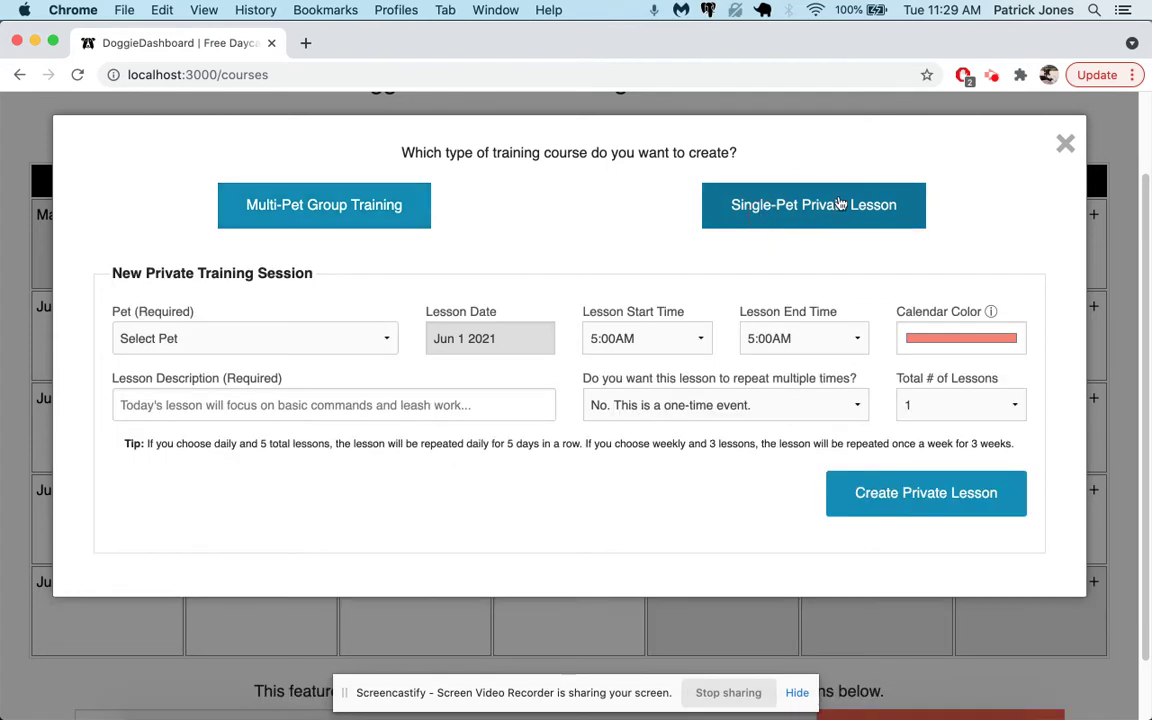
{"action": "left_click", "coordinate": [193, 338]}
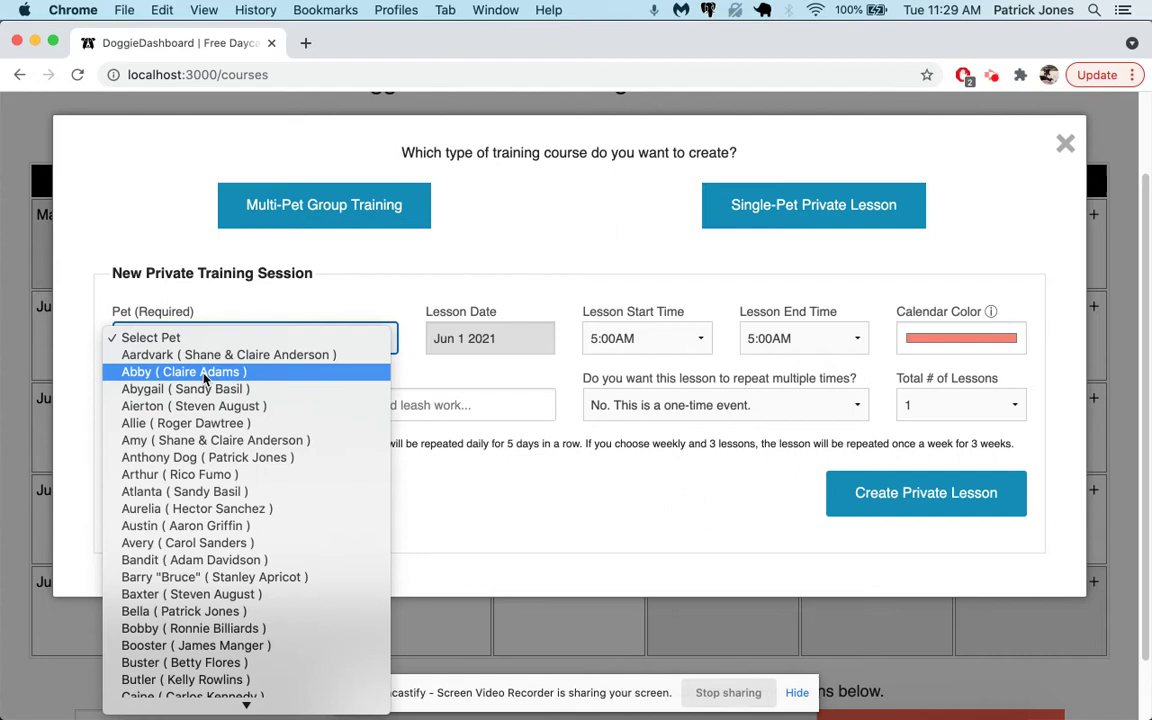
{"action": "left_click", "coordinate": [149, 374]}
Set the private lesson's start time to 7:00PM and its end time to 8:00PM
{"action": "left_click", "coordinate": [620, 338]}
{"action": "scroll", "coordinate": [640, 400], "scroll_direction": "down", "scroll_amount": 10}
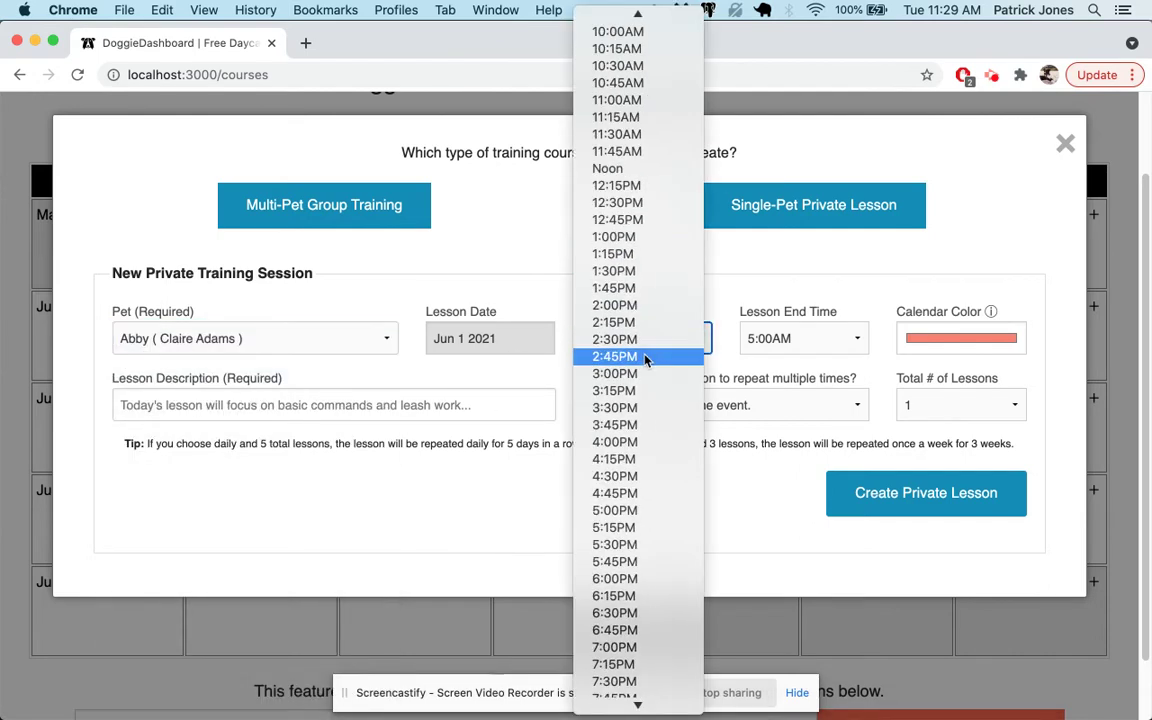
{"action": "scroll", "coordinate": [650, 400], "scroll_direction": "down", "scroll_amount": 5}
{"action": "left_click", "coordinate": [653, 429]}
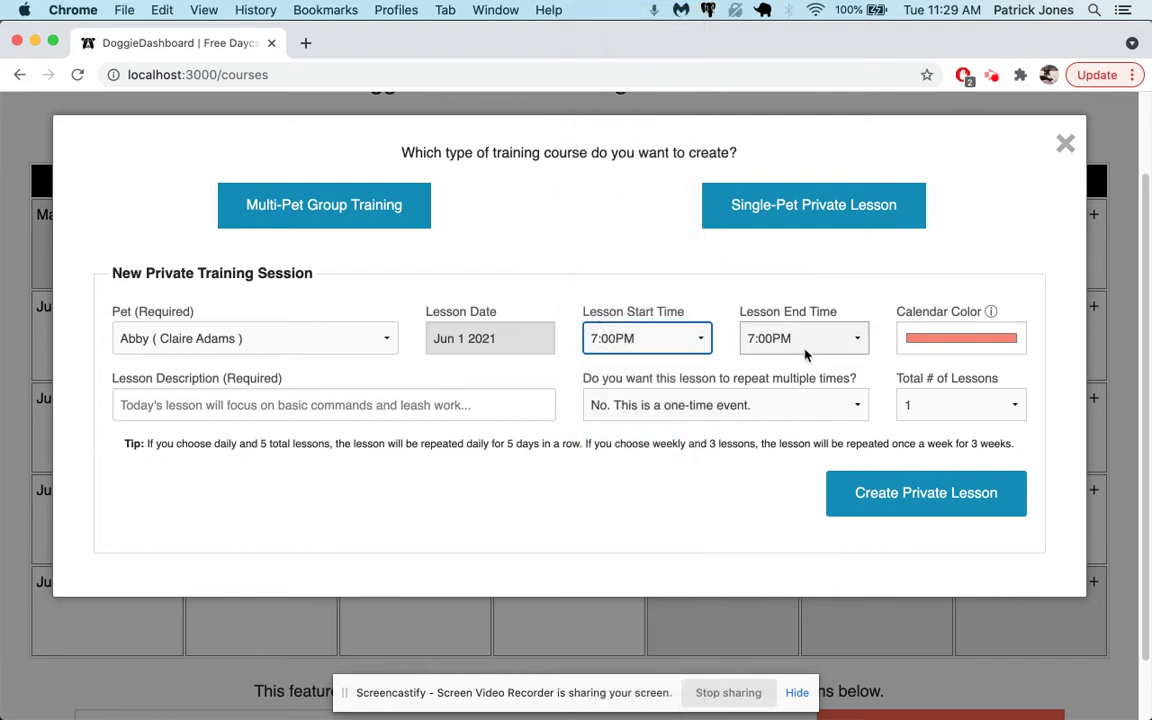
{"action": "left_click", "coordinate": [805, 355]}
{"action": "left_click", "coordinate": [805, 404]}
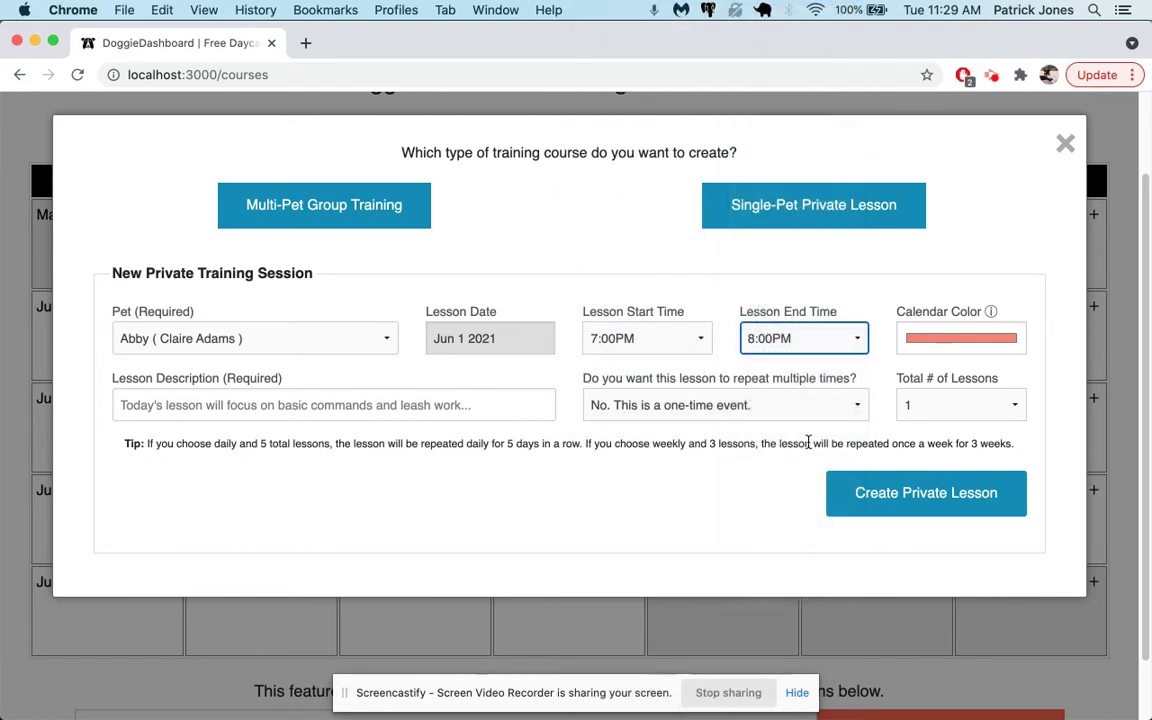
Enter "Basic Obedience" as the lesson description
{"action": "left_click", "coordinate": [388, 405]}
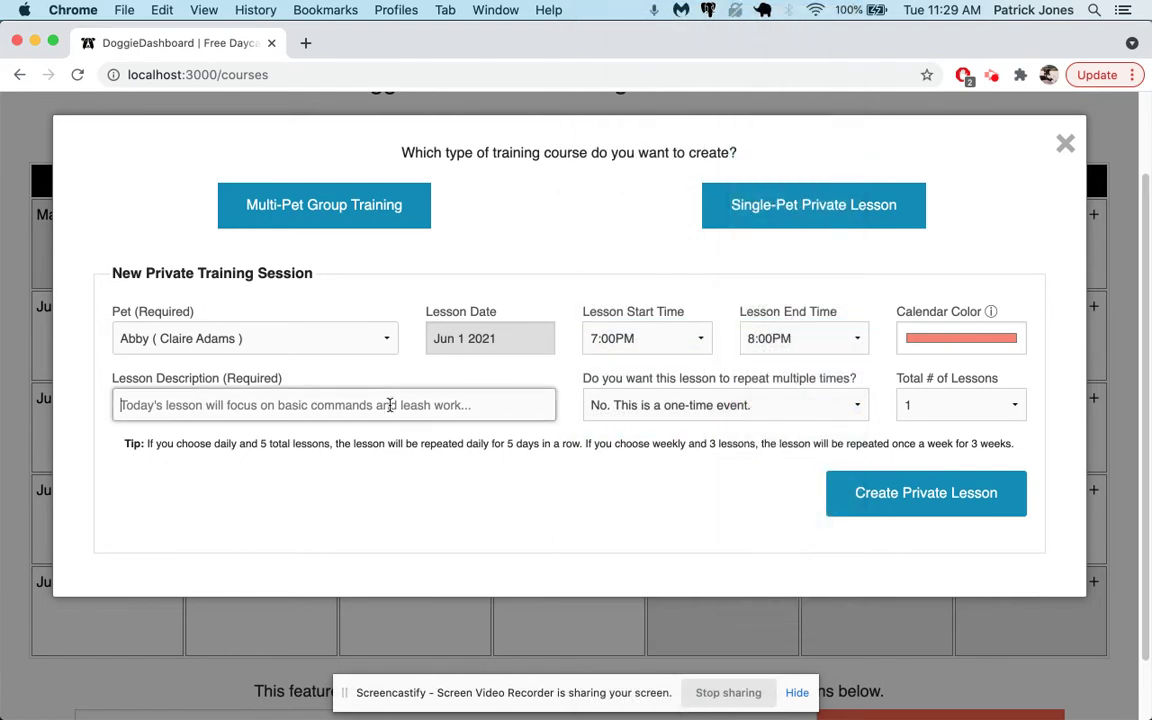
{"action": "type", "text": "Basi"}
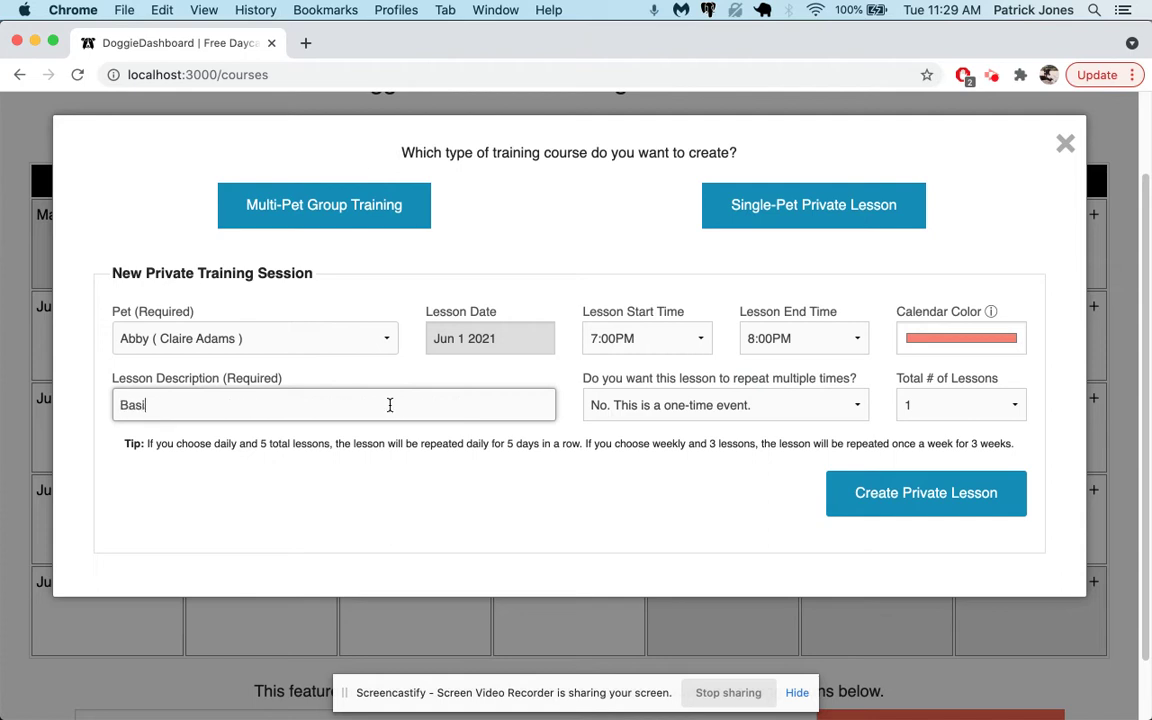
{"action": "type", "text": "c Obedience"}
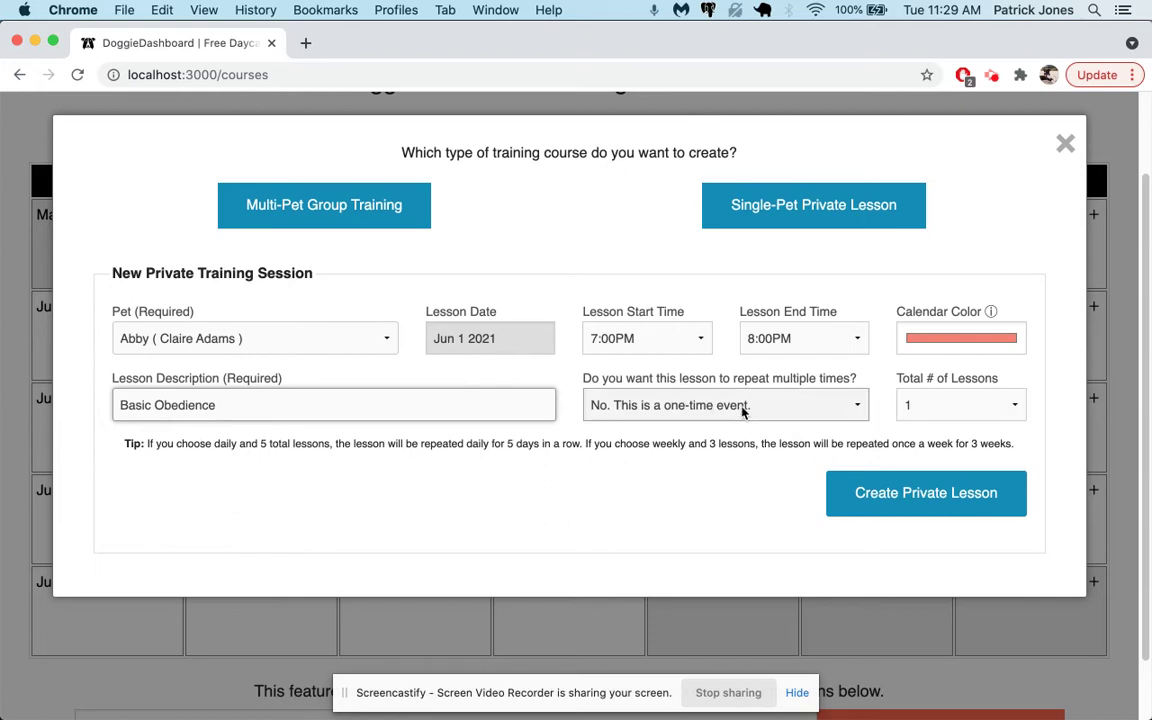
Set the lesson to repeat once per week for 3 total lessons and create it
{"action": "left_click", "coordinate": [815, 406]}
{"action": "left_click", "coordinate": [752, 439]}
{"action": "left_click", "coordinate": [945, 407]}
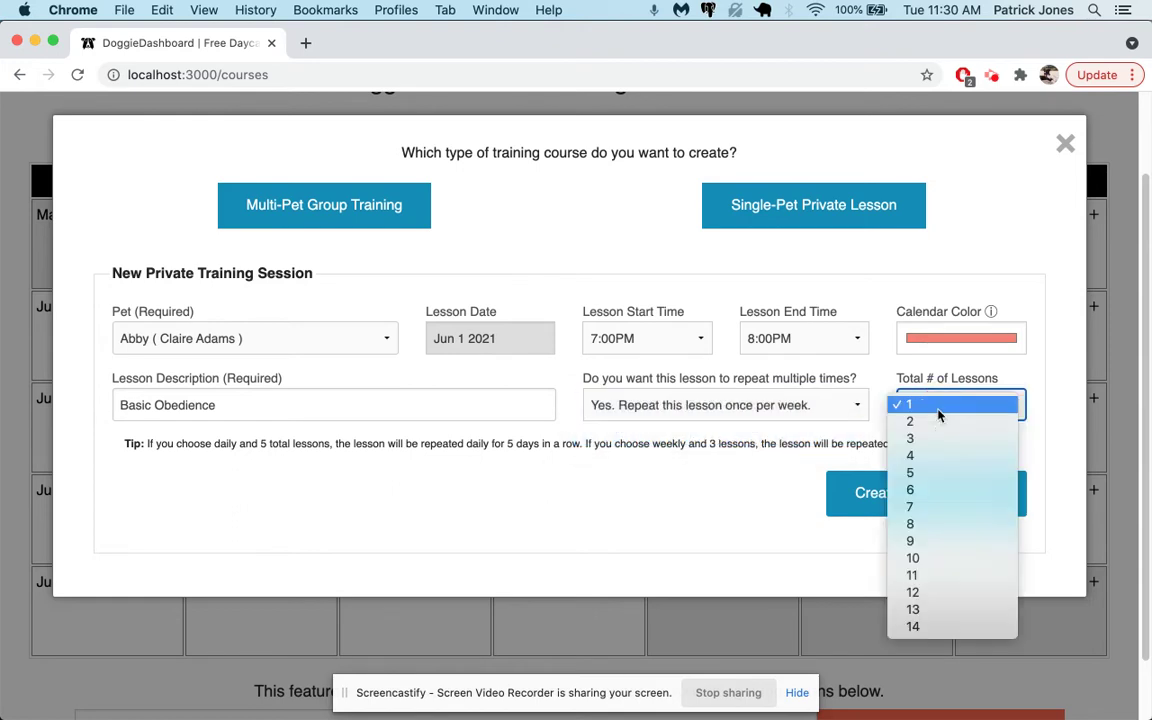
{"action": "left_click", "coordinate": [937, 494]}
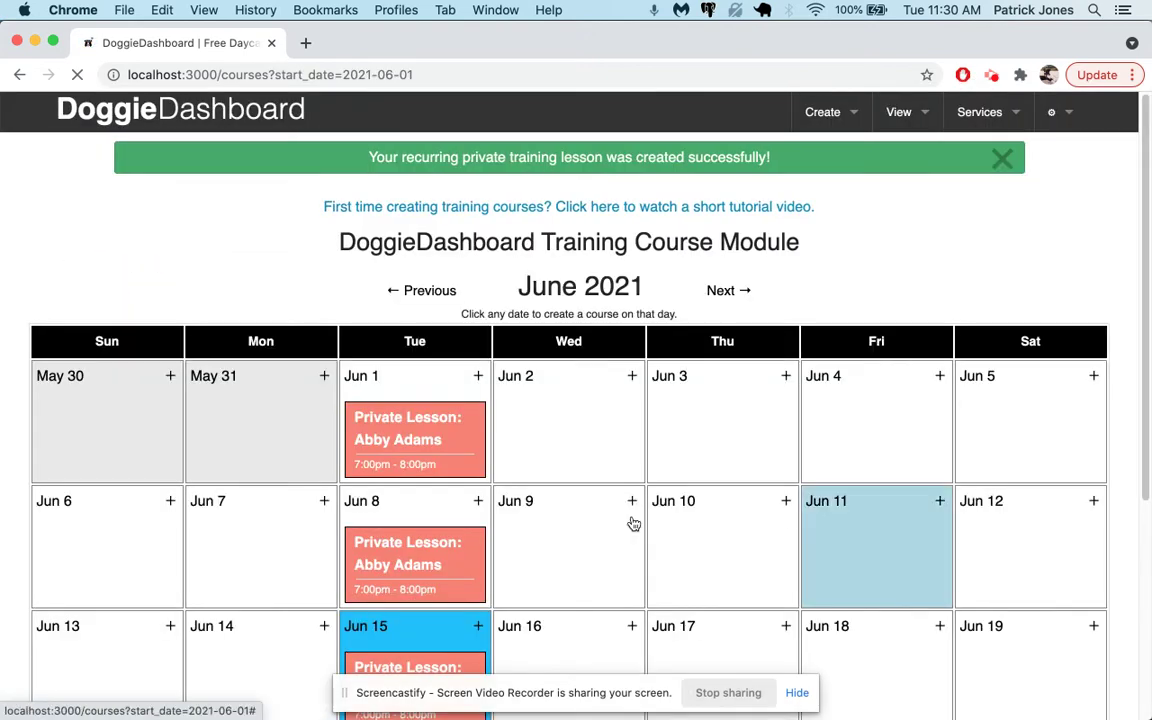
Open the details of Abby's June 1 private lesson from the training calendar
{"action": "scroll", "coordinate": [421, 433], "scroll_direction": "down", "scroll_amount": 3}
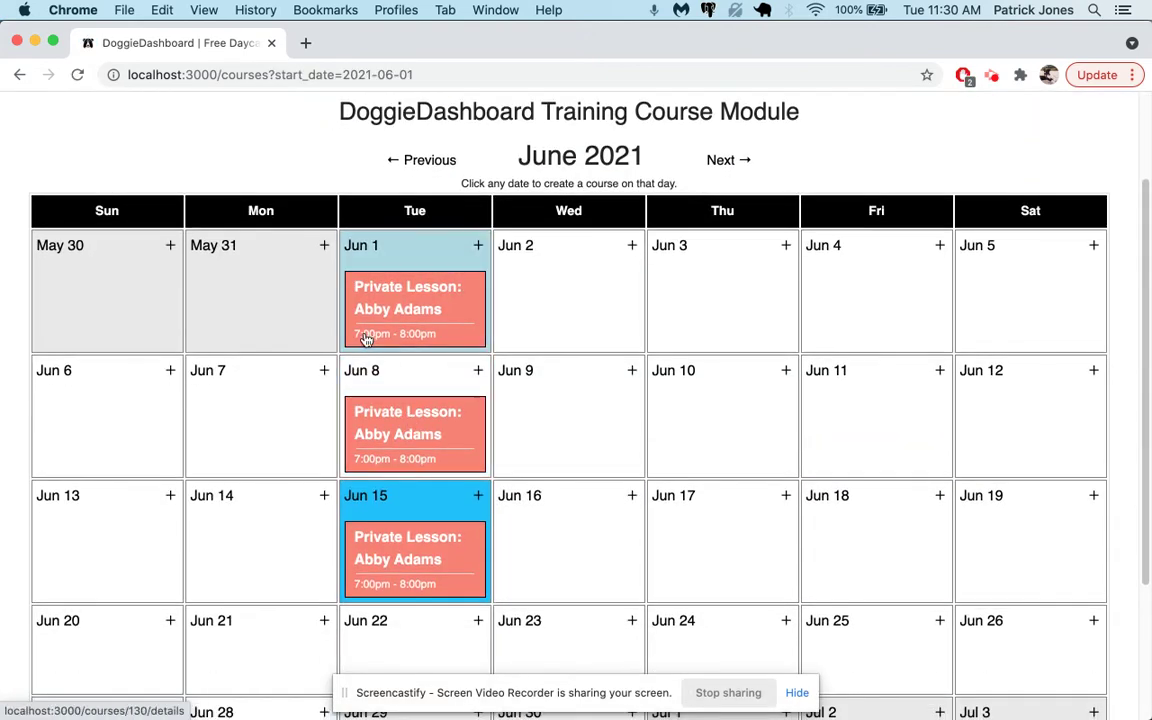
{"action": "scroll", "coordinate": [420, 310], "scroll_direction": "down", "scroll_amount": 3}
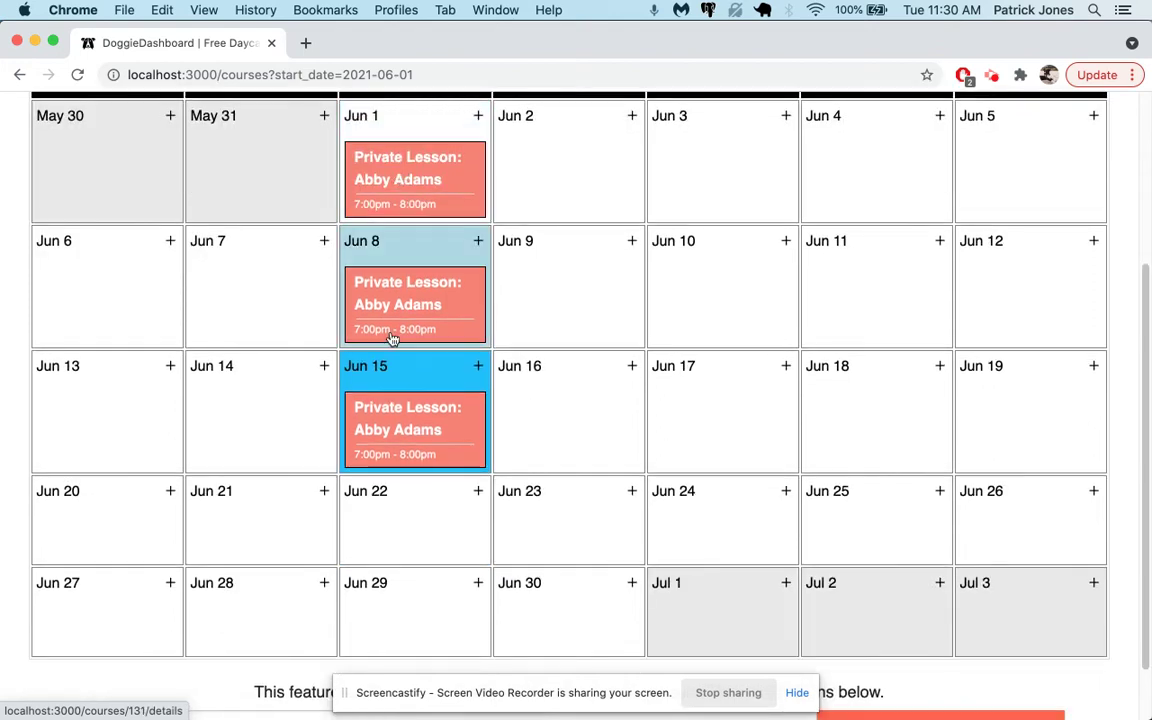
{"action": "scroll", "coordinate": [558, 560], "scroll_direction": "up", "scroll_amount": 2}
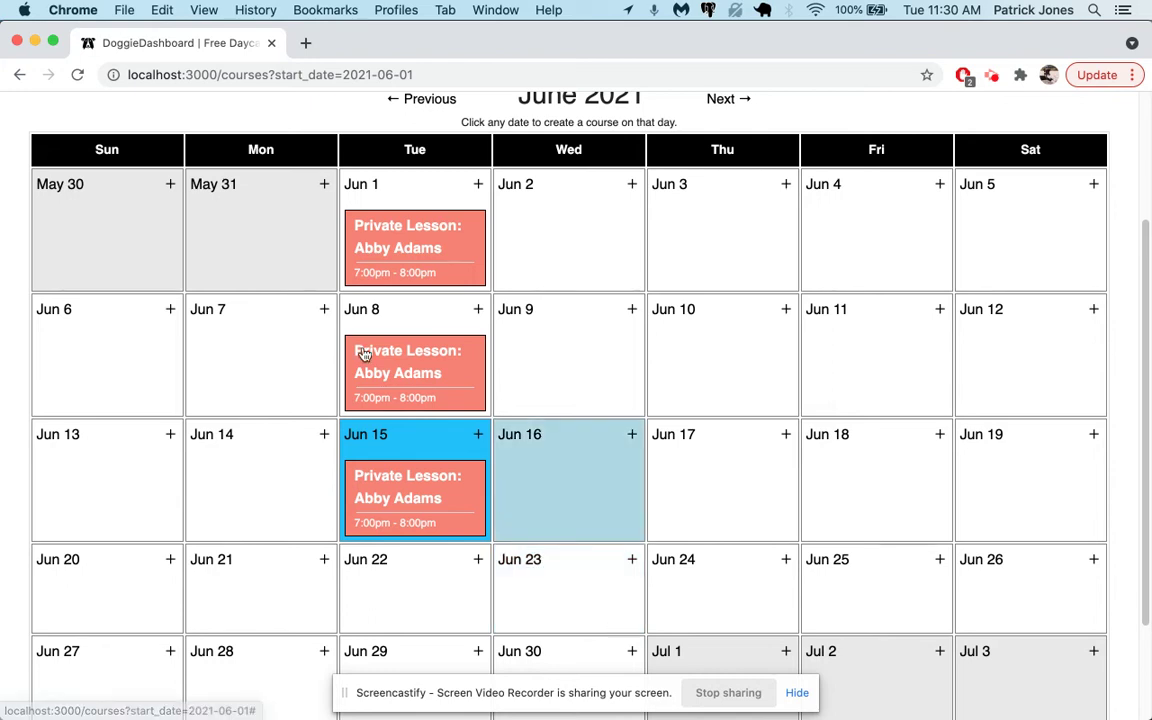
{"action": "left_click", "coordinate": [372, 247]}
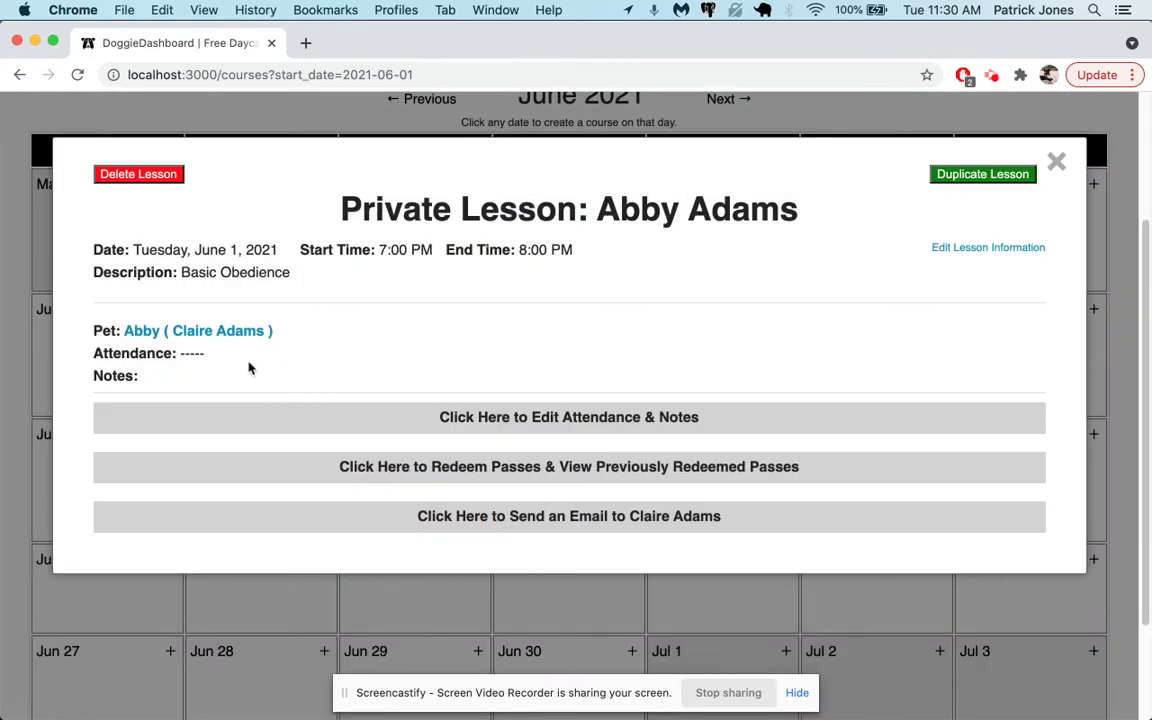
Mark Abby as Attended, enter the course note "Abby was great today. She worked on sit stay and beg.", and collapse the section without updating
{"action": "left_click", "coordinate": [512, 419]}
{"action": "left_click", "coordinate": [207, 537]}
{"action": "left_click", "coordinate": [206, 555]}
{"action": "left_click", "coordinate": [476, 532]}
{"action": "type", "text": "Abby"}
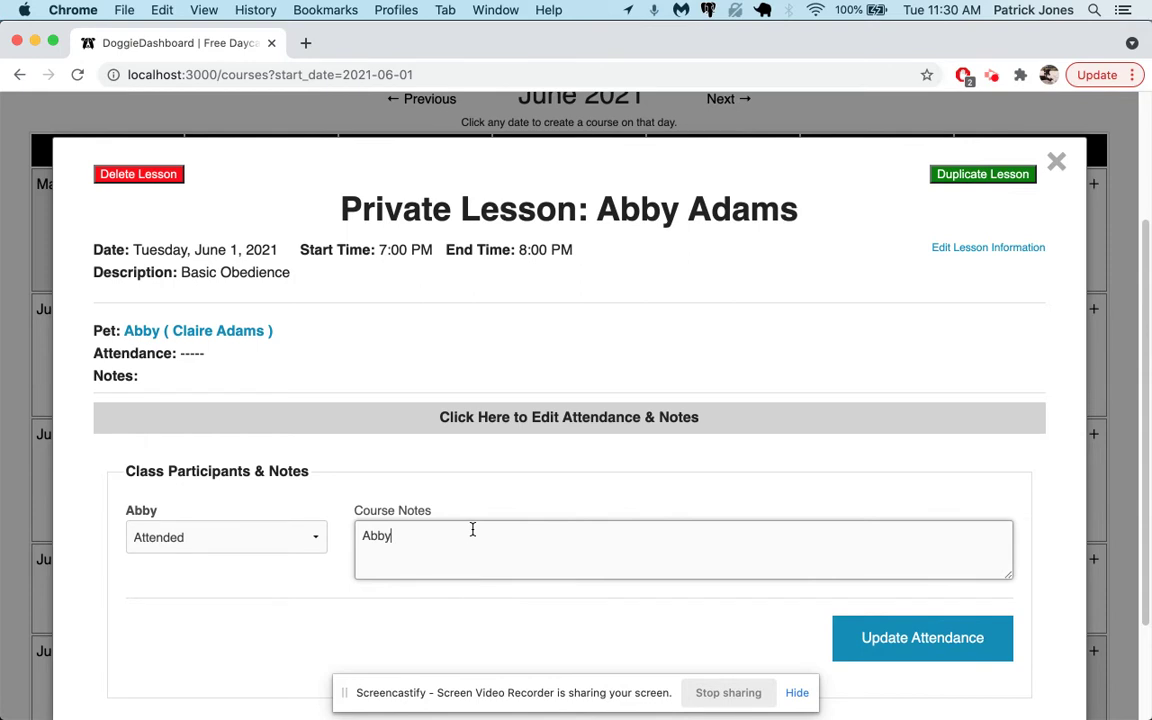
{"action": "type", "text": " was great today. She worked on sit stay and beg."}
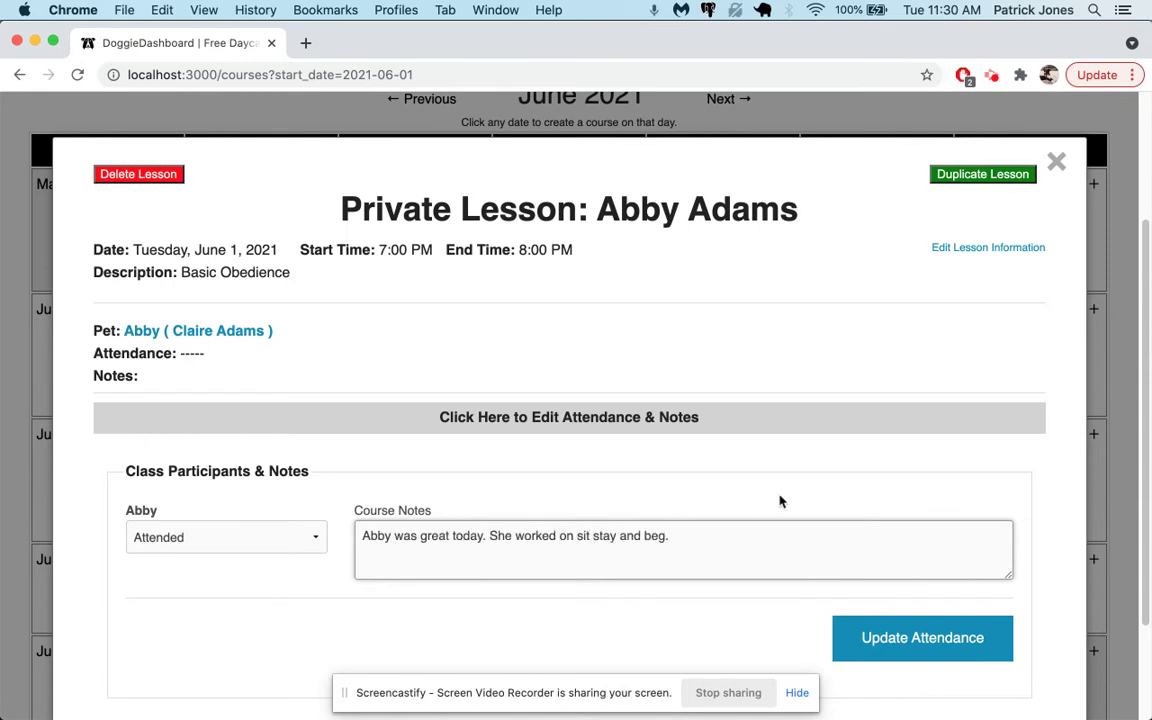
{"action": "scroll", "coordinate": [780, 501], "scroll_direction": "down", "scroll_amount": 3}
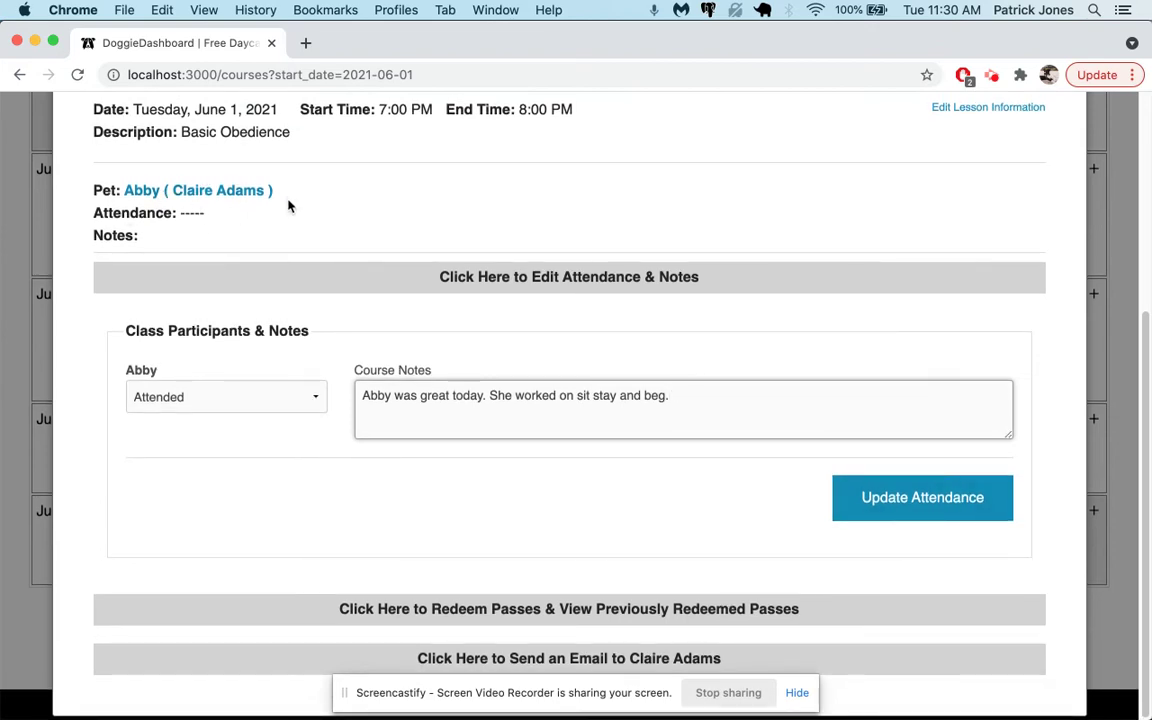
{"action": "left_click", "coordinate": [516, 288]}
{"action": "scroll", "coordinate": [548, 305], "scroll_direction": "up", "scroll_amount": 1}
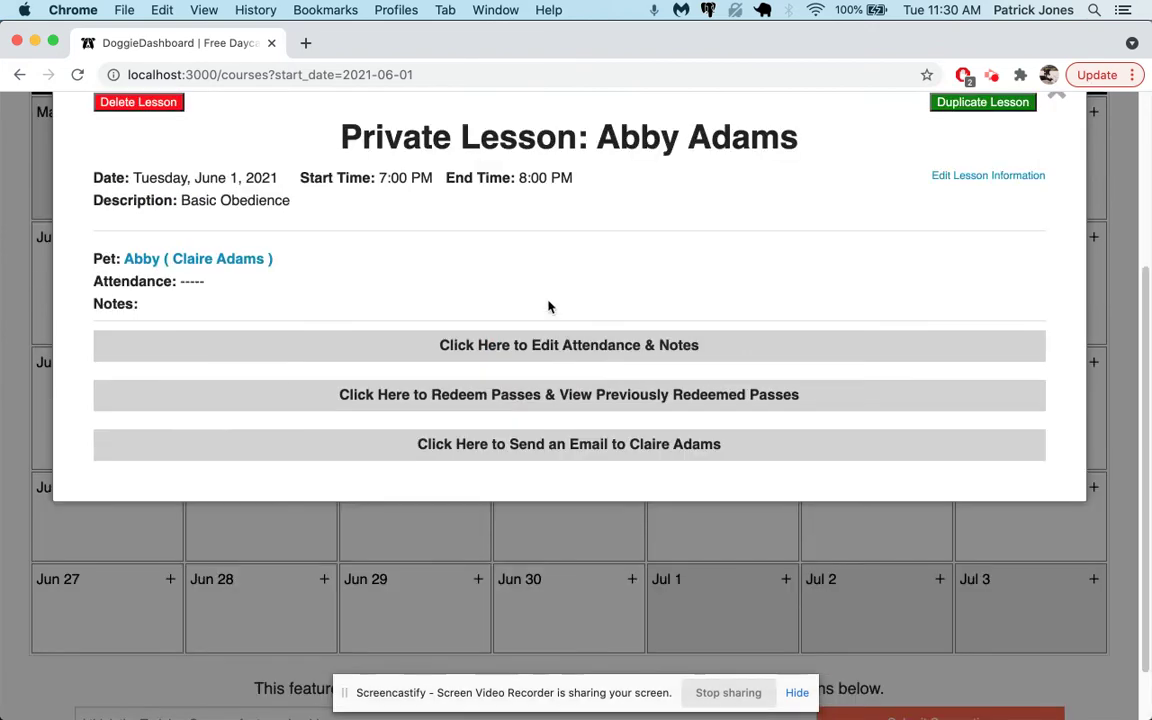
Open the email form for the pet's owner and place the cursor in the message box
{"action": "left_click", "coordinate": [520, 450]}
{"action": "scroll", "coordinate": [311, 496], "scroll_direction": "down", "scroll_amount": 1}
{"action": "left_click", "coordinate": [311, 489]}
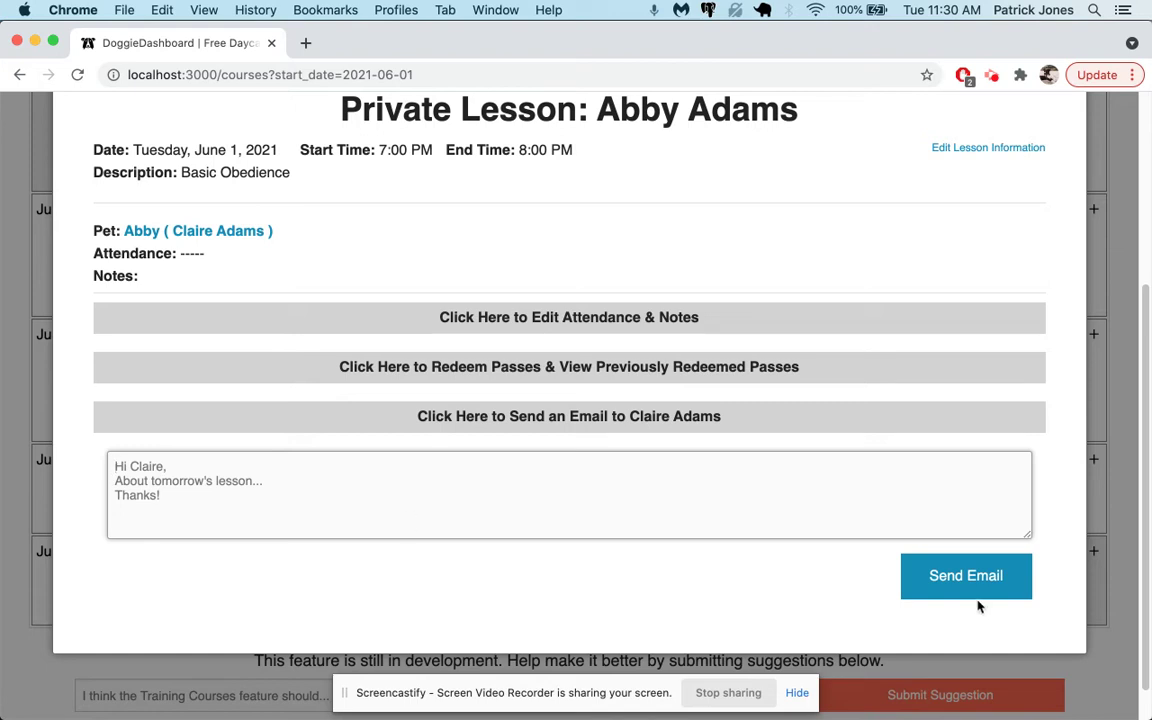
Close the owner email form, review the redeemable passes listed for Abby's June 1 lesson, and close the lesson details
{"action": "left_click", "coordinate": [636, 430]}
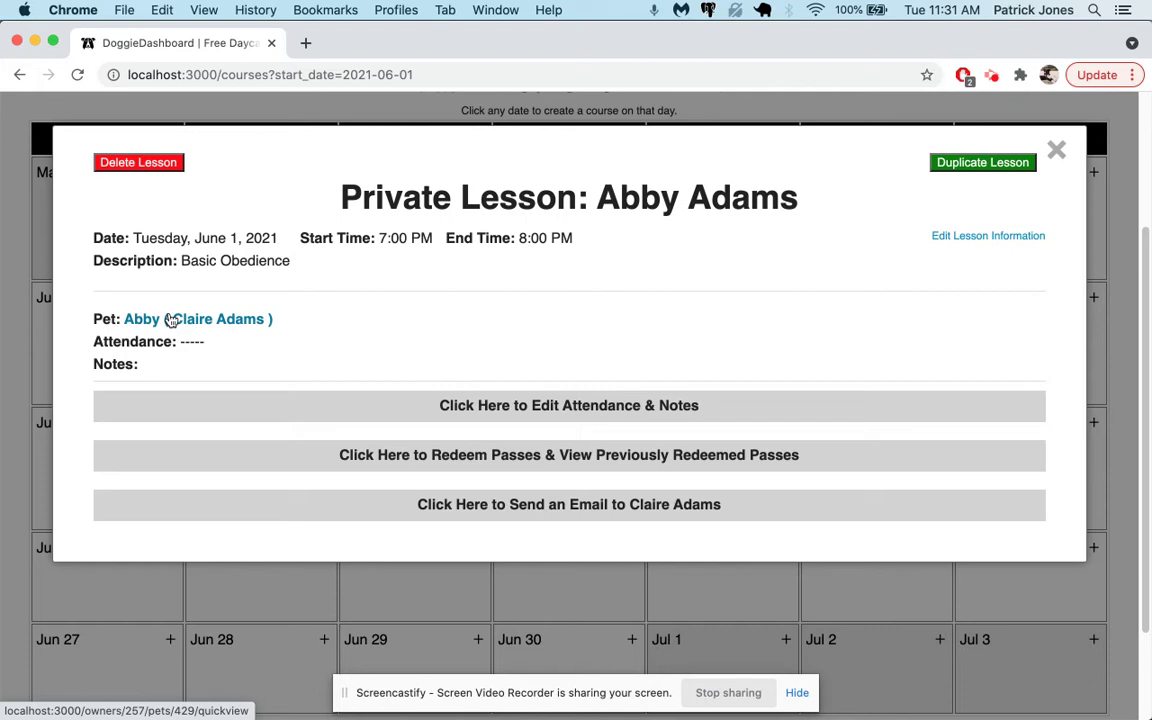
{"action": "left_click", "coordinate": [467, 454]}
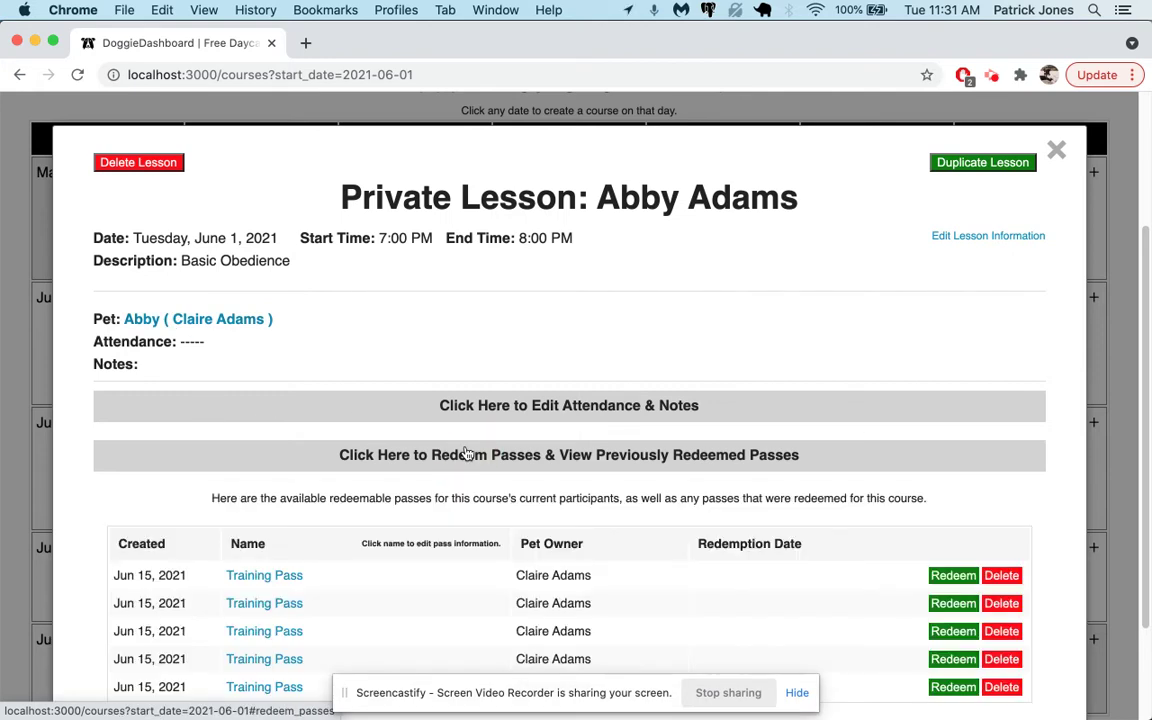
{"action": "scroll", "coordinate": [467, 454], "scroll_direction": "down", "scroll_amount": 2}
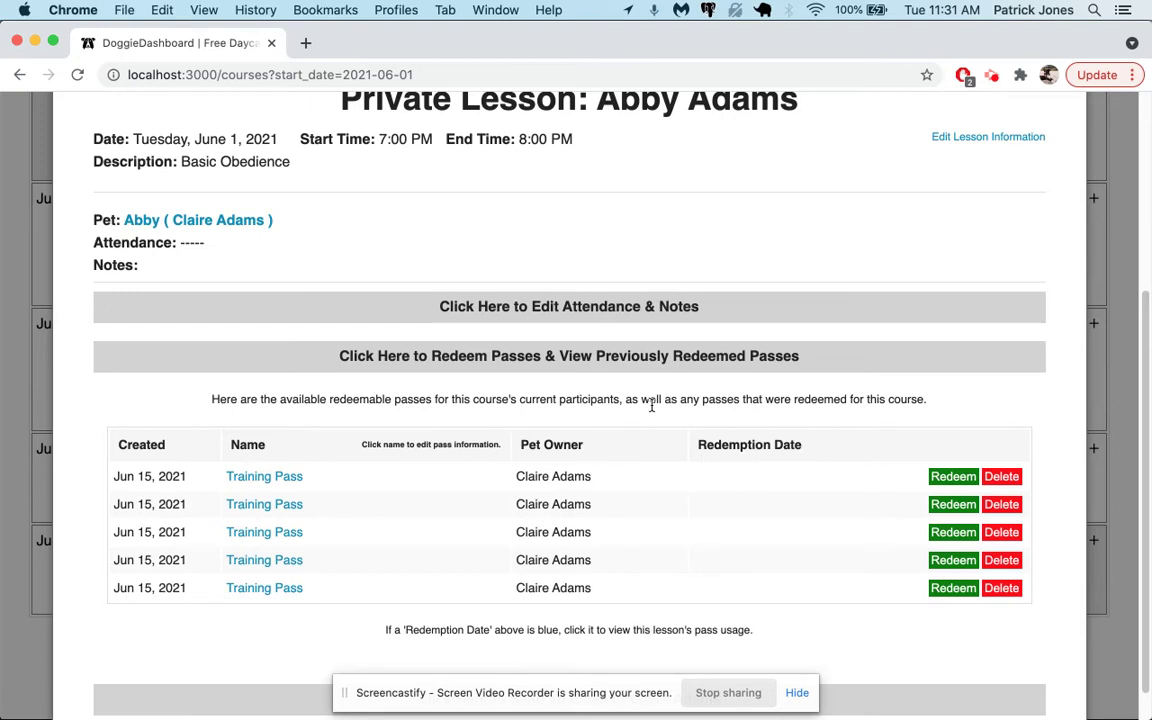
{"action": "scroll", "coordinate": [590, 368], "scroll_direction": "up", "scroll_amount": 3}
{"action": "scroll", "coordinate": [669, 401], "scroll_direction": "up", "scroll_amount": 4}
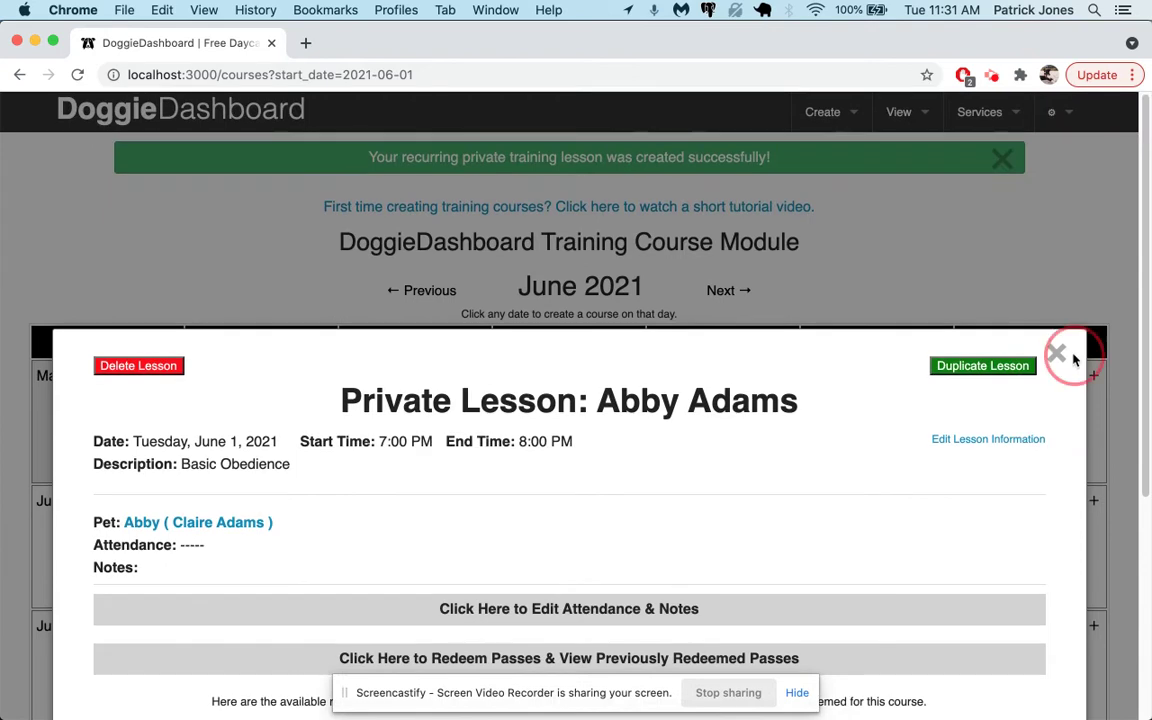
{"action": "left_click", "coordinate": [1056, 354]}
Start new redeemable passes with the pass name "Puppy Training Class 5-Pack"
{"action": "mouse_move", "coordinate": [970, 118]}
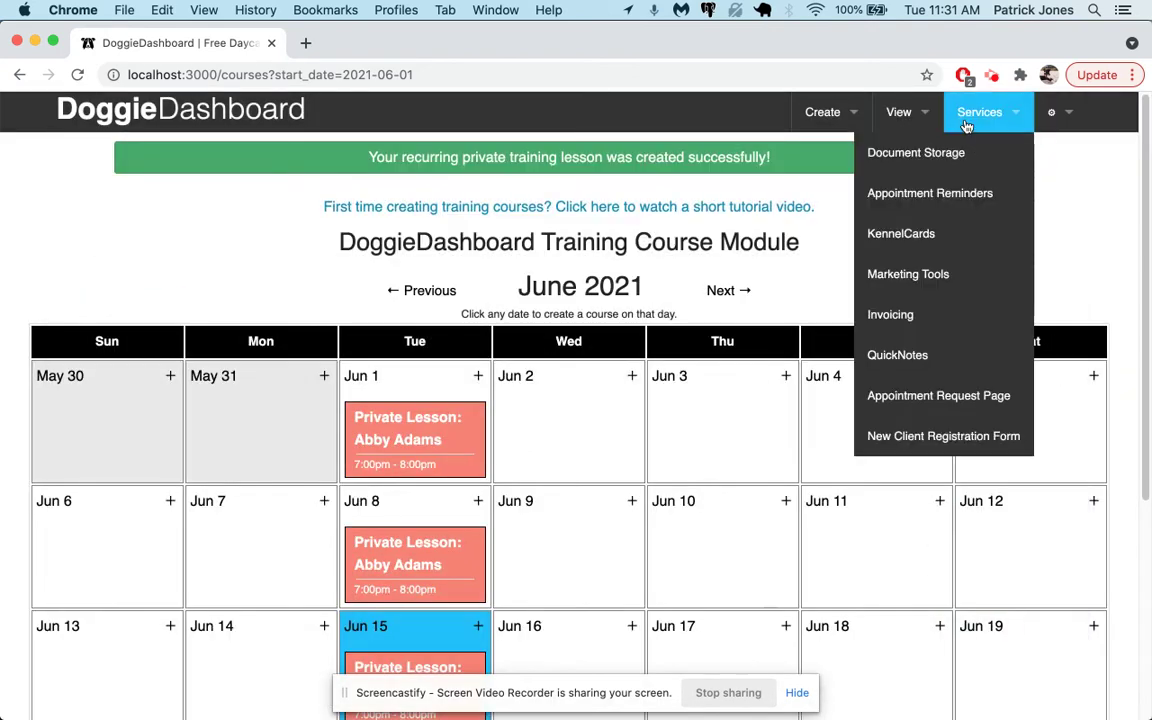
{"action": "mouse_move", "coordinate": [911, 123]}
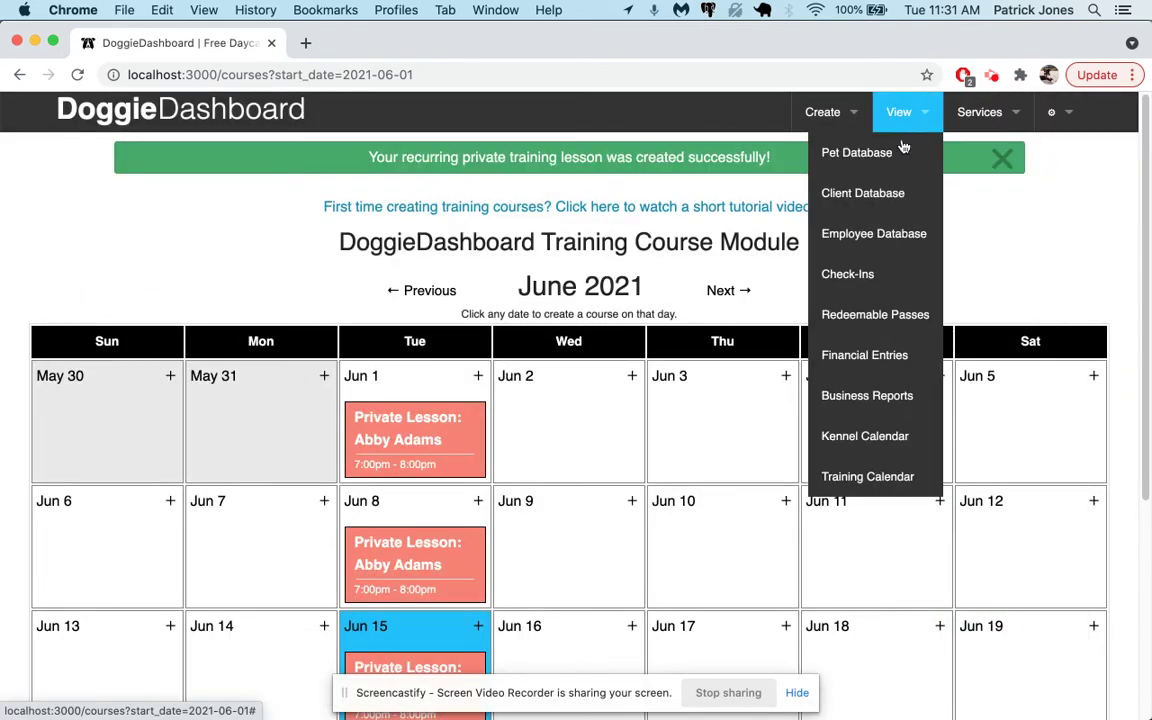
{"action": "left_click", "coordinate": [891, 314]}
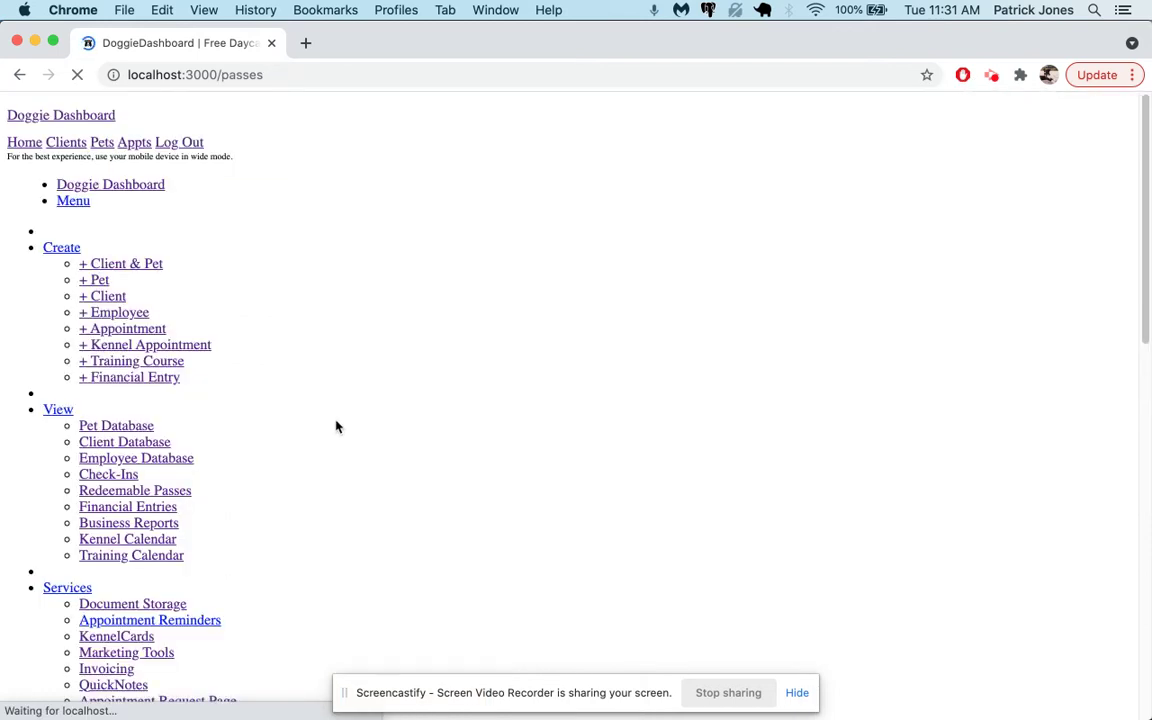
{"action": "left_click", "coordinate": [284, 356]}
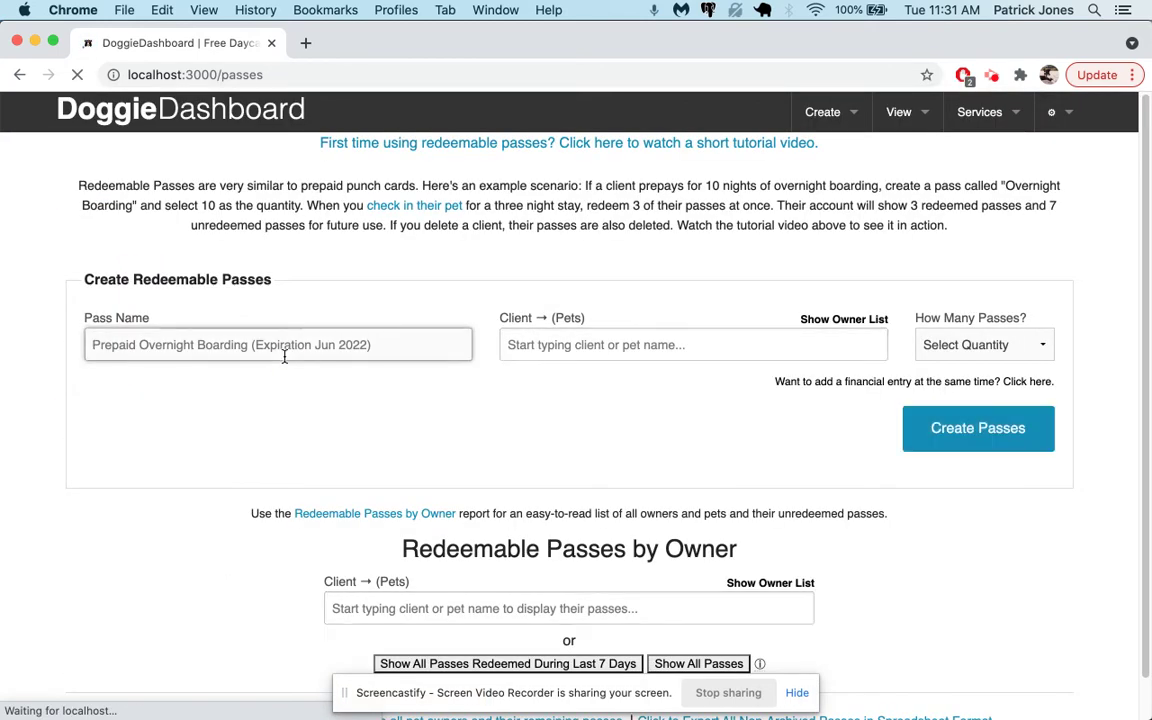
{"action": "type", "text": "Puppy Trai"}
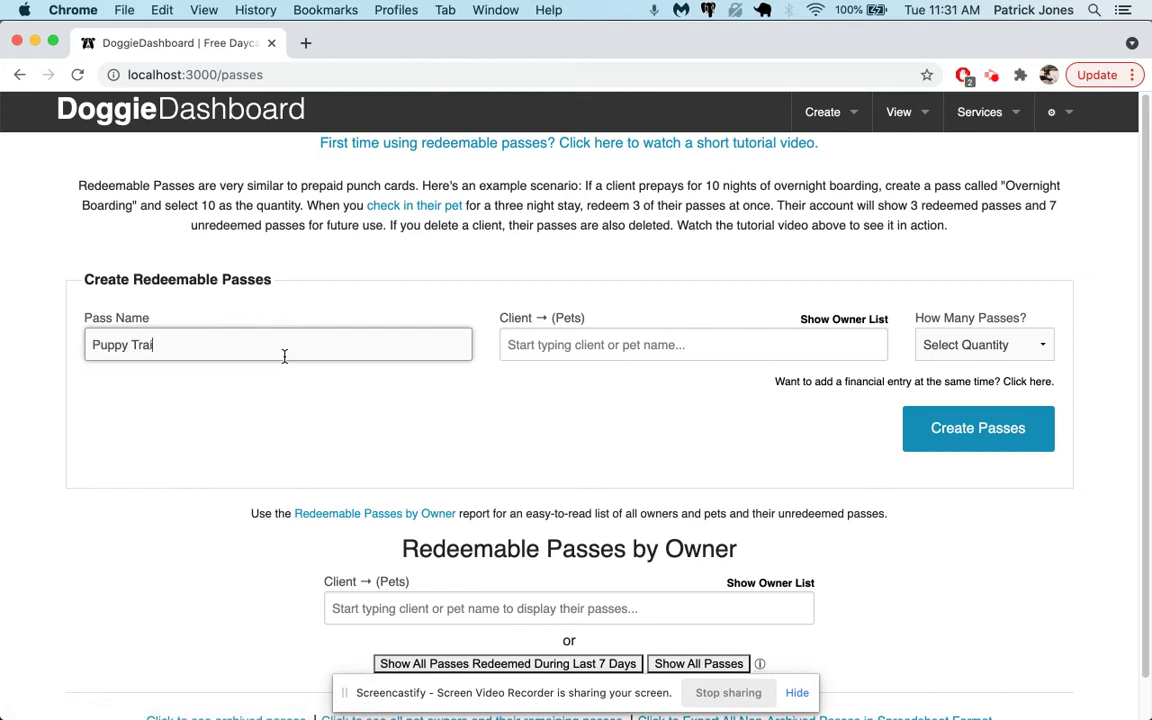
{"action": "type", "text": "ning Lass"}
Assign the passes to Abby's owner, set the quantity to 5, and create them
{"action": "type", "text": "cla"}
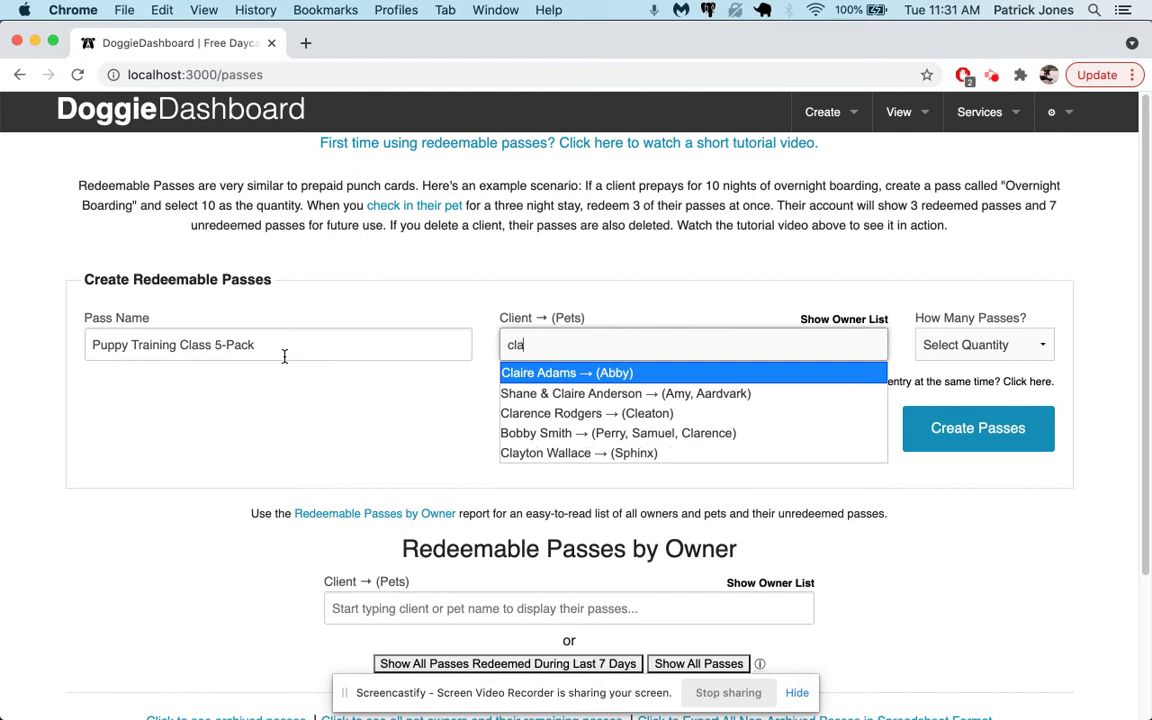
{"action": "key", "text": "Return"}
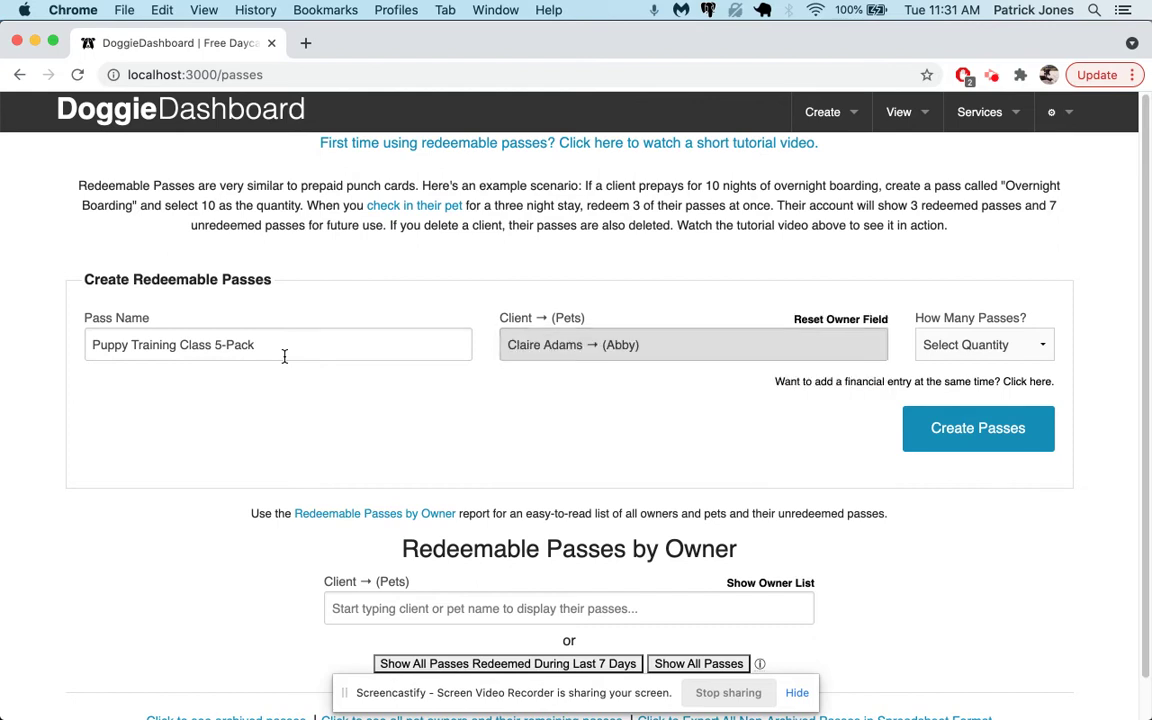
{"action": "key", "text": "5"}
{"action": "left_click", "coordinate": [1026, 437]}
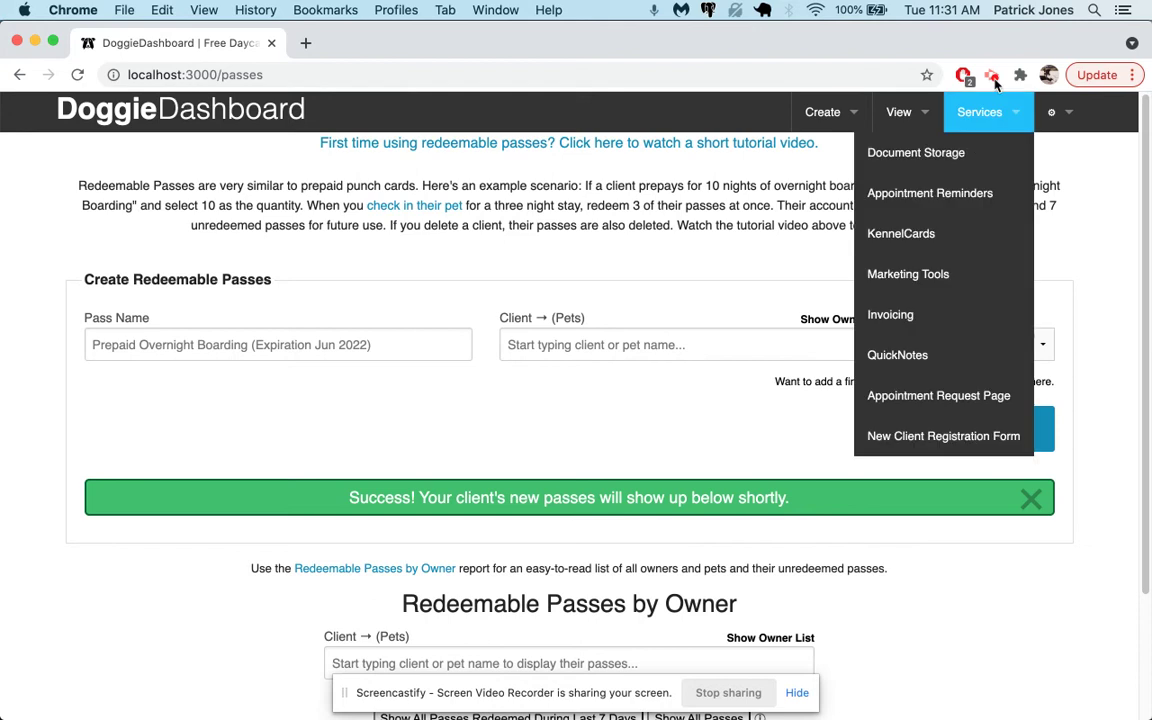
Return to the training calendar and open the details of Abby's June 1 private lesson
{"action": "mouse_move", "coordinate": [898, 112]}
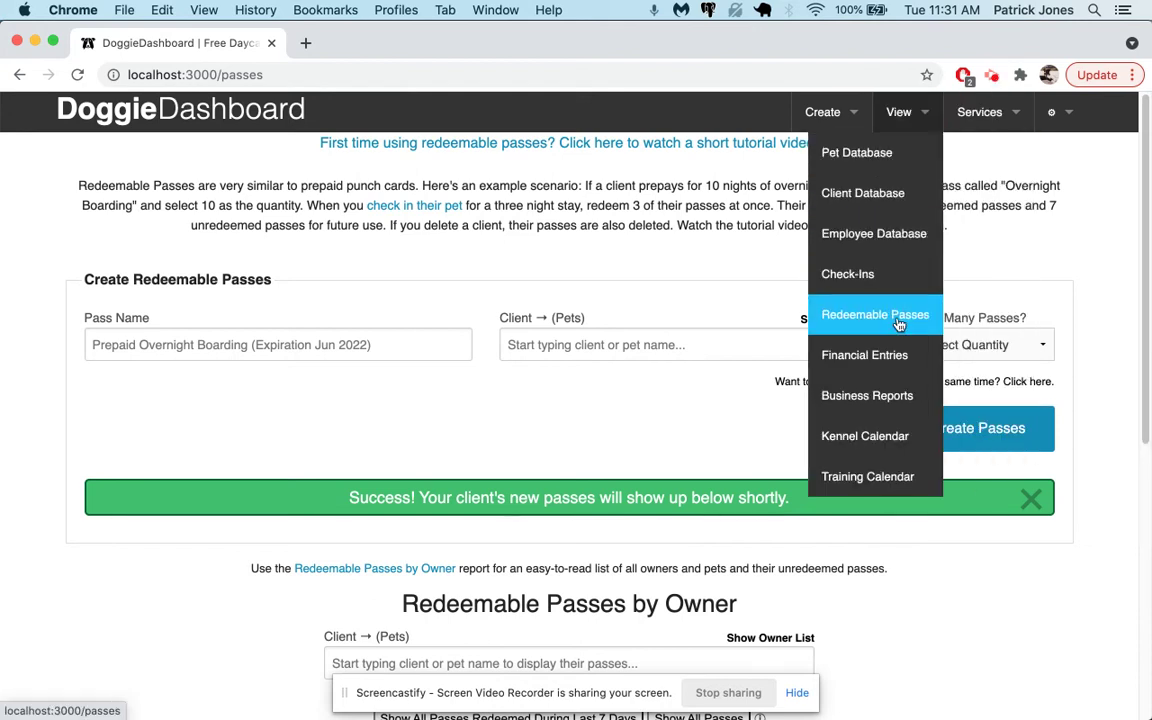
{"action": "left_click", "coordinate": [880, 477]}
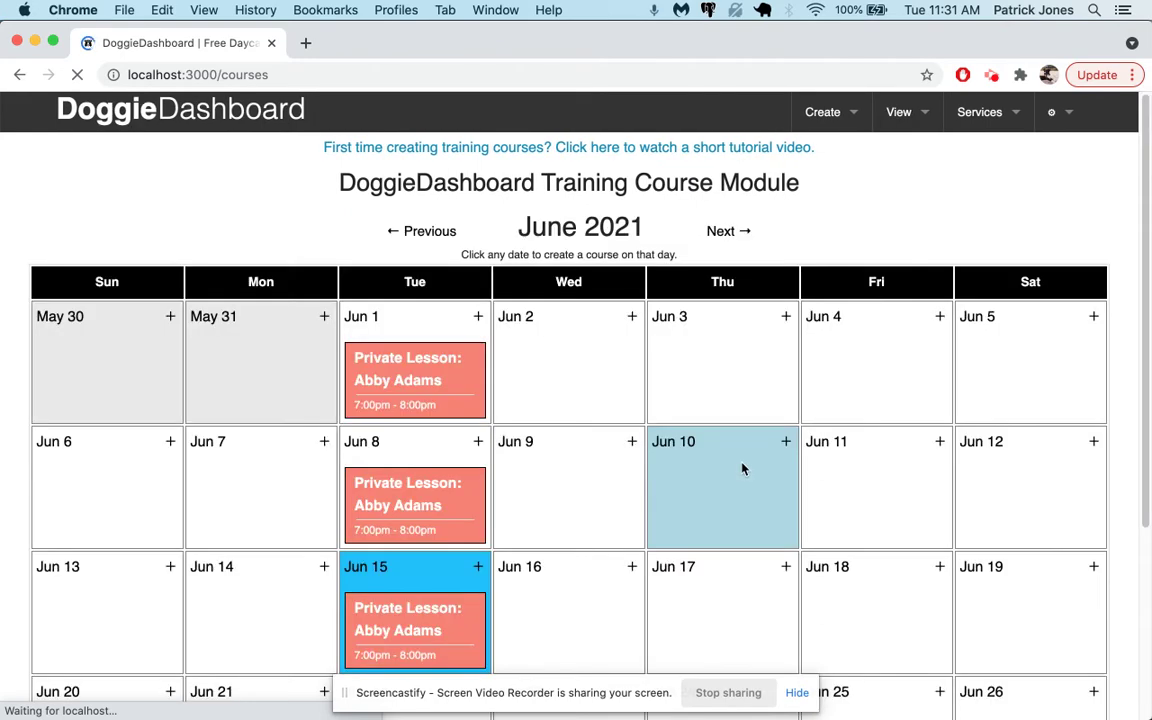
{"action": "scroll", "coordinate": [410, 315], "scroll_direction": "down", "scroll_amount": 2}
{"action": "left_click", "coordinate": [438, 640]}
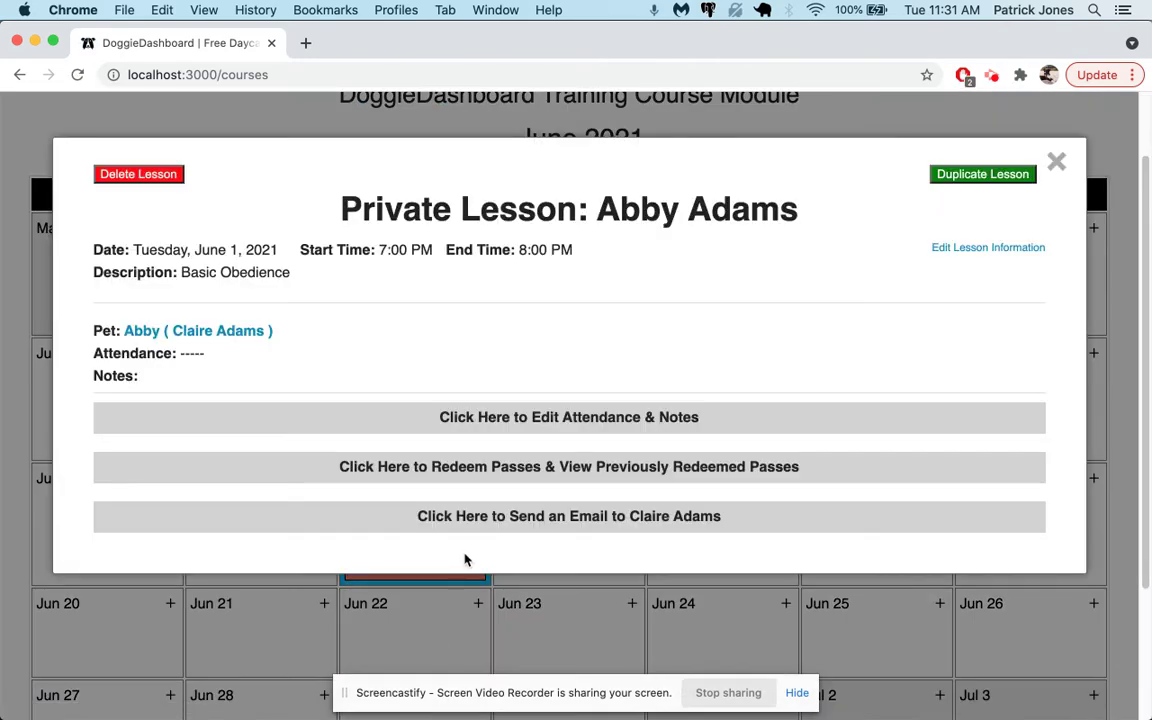
Redeem one Puppy Training Class 5-Pack pass for the June 1 lesson and close its details
{"action": "left_click", "coordinate": [632, 473]}
{"action": "scroll", "coordinate": [630, 470], "scroll_direction": "down", "scroll_amount": 4}
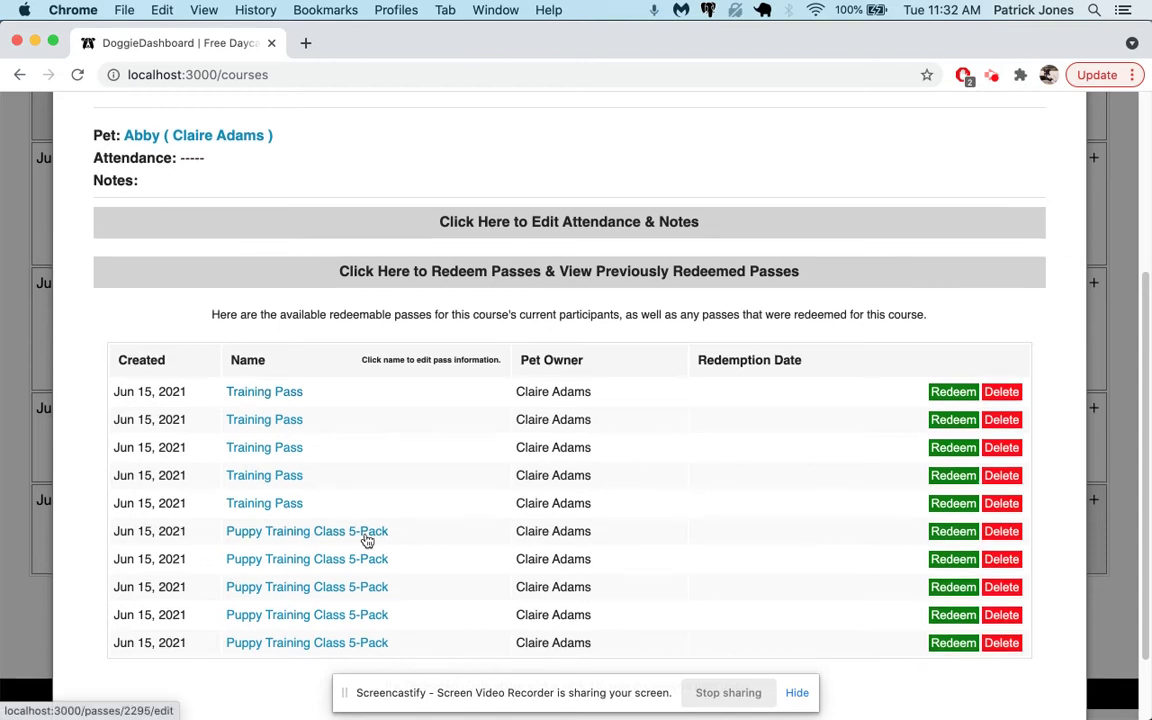
{"action": "left_click", "coordinate": [954, 532]}
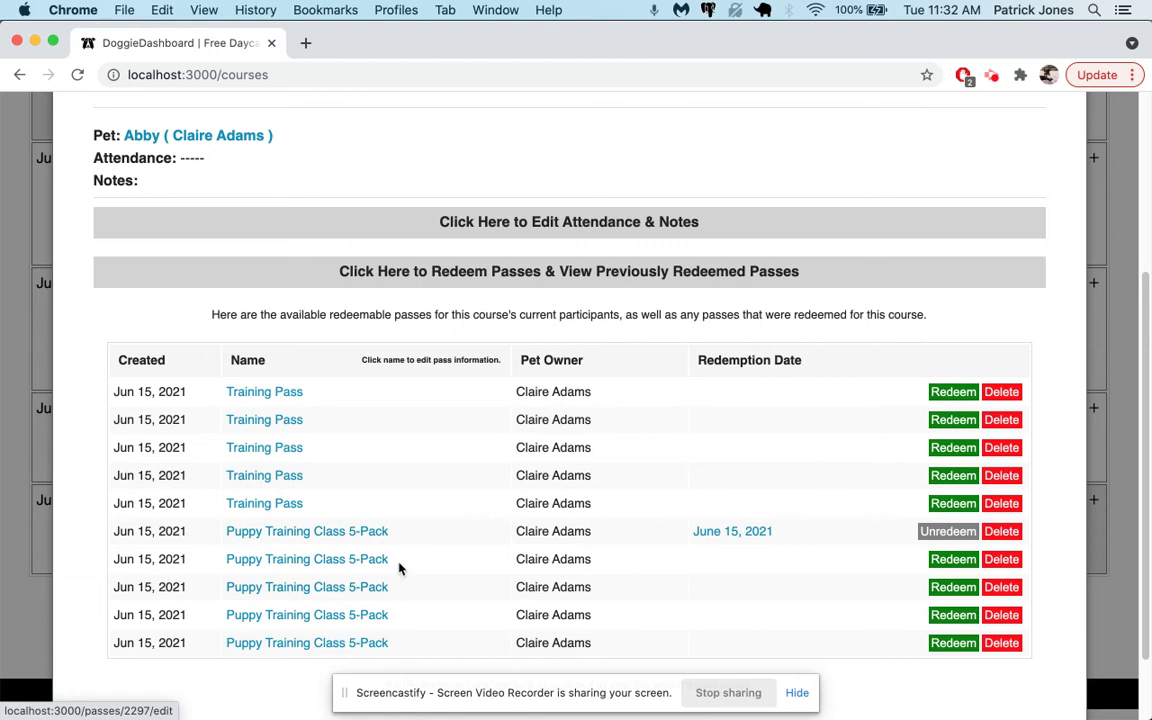
{"action": "left_click", "coordinate": [591, 283]}
{"action": "scroll", "coordinate": [1000, 300], "scroll_direction": "up", "scroll_amount": 3}
{"action": "left_click", "coordinate": [1058, 131]}
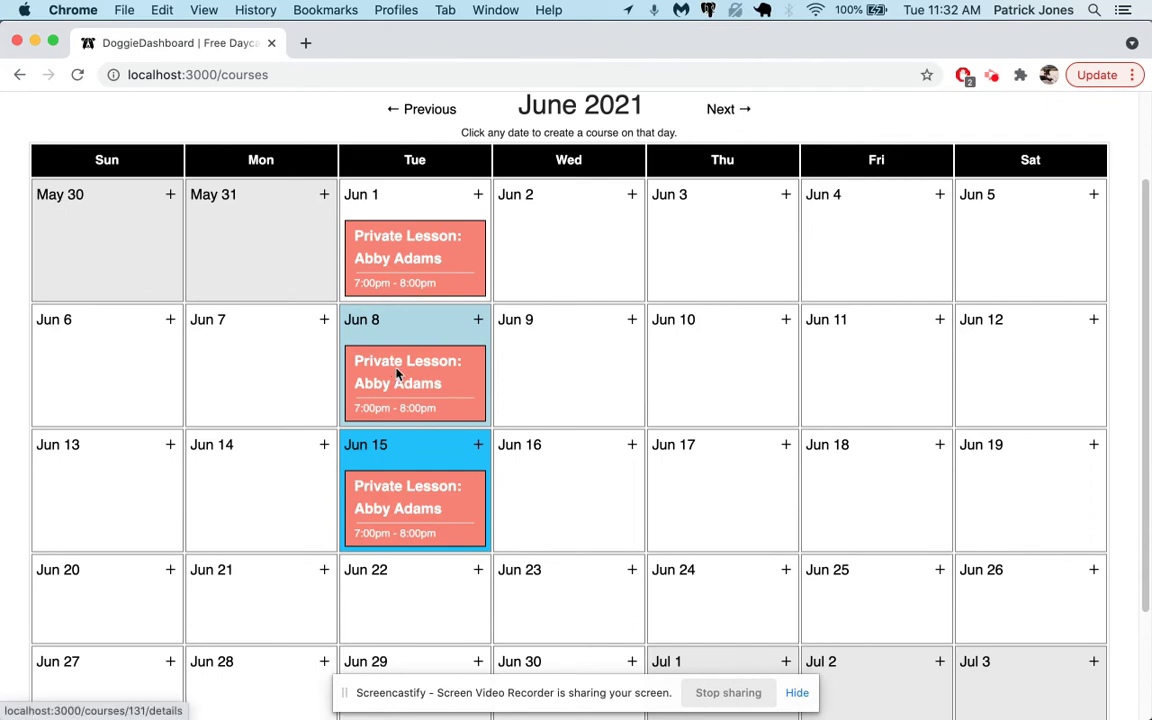
Open Abby's June 8 lesson, redeem one Puppy Training Class 5-Pack pass for it, and close its details
{"action": "left_click", "coordinate": [397, 374]}
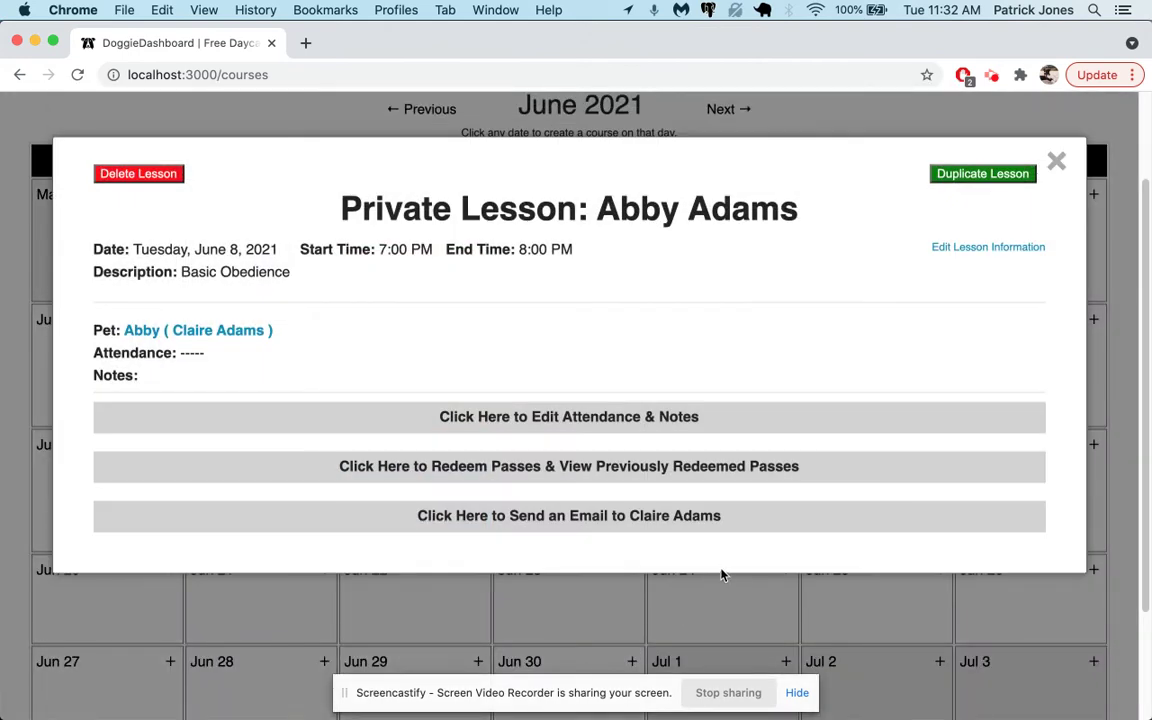
{"action": "left_click", "coordinate": [663, 474]}
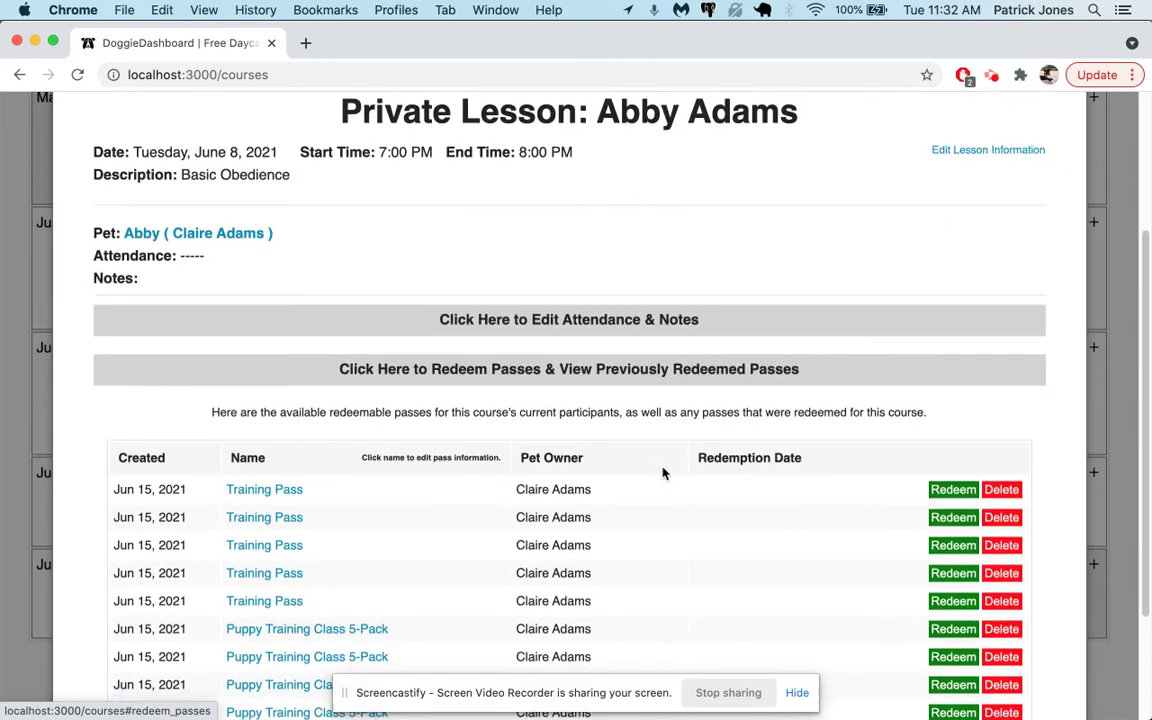
{"action": "scroll", "coordinate": [640, 473], "scroll_direction": "down", "scroll_amount": 2}
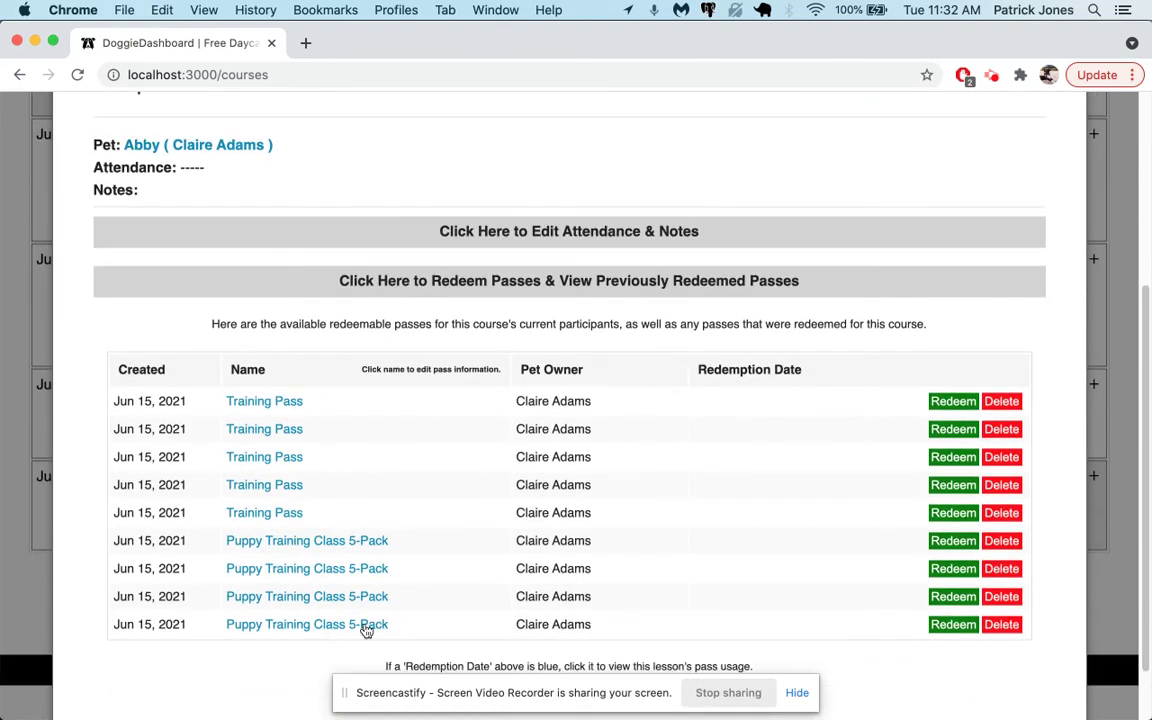
{"action": "left_click", "coordinate": [953, 543]}
{"action": "left_click", "coordinate": [1058, 178]}
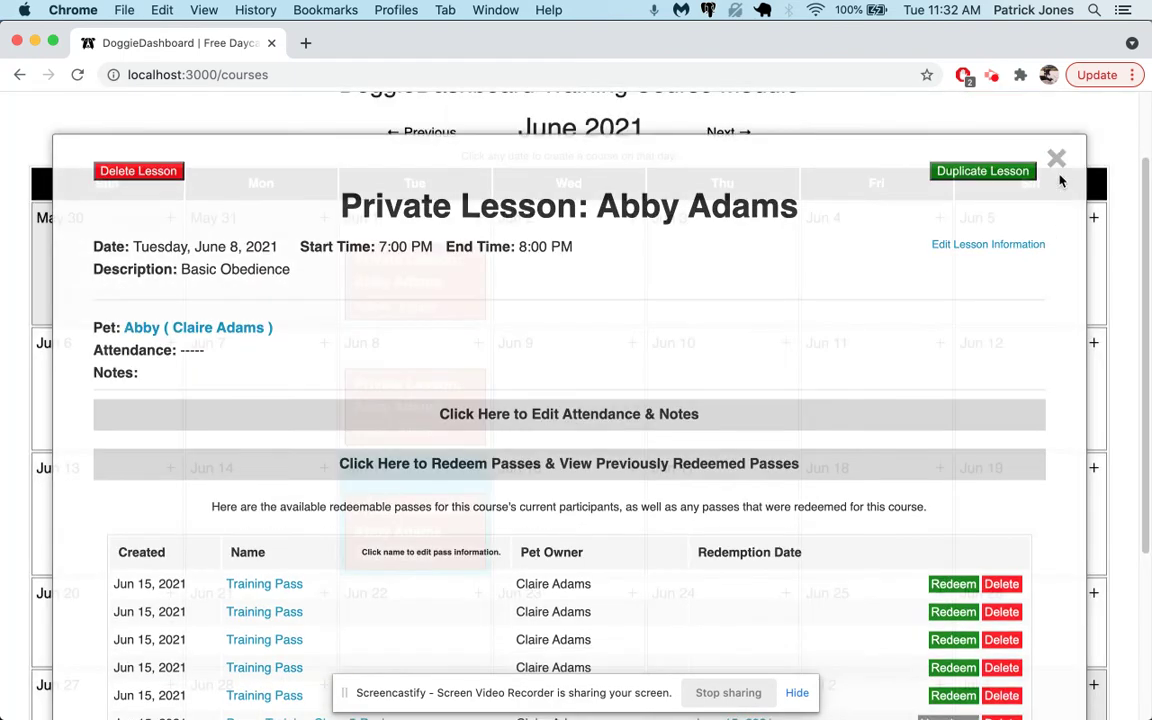
Open the pass list of Abby's June 15 lesson and delete all five passes named Training Pass
{"action": "scroll", "coordinate": [415, 437], "scroll_direction": "down", "scroll_amount": 2}
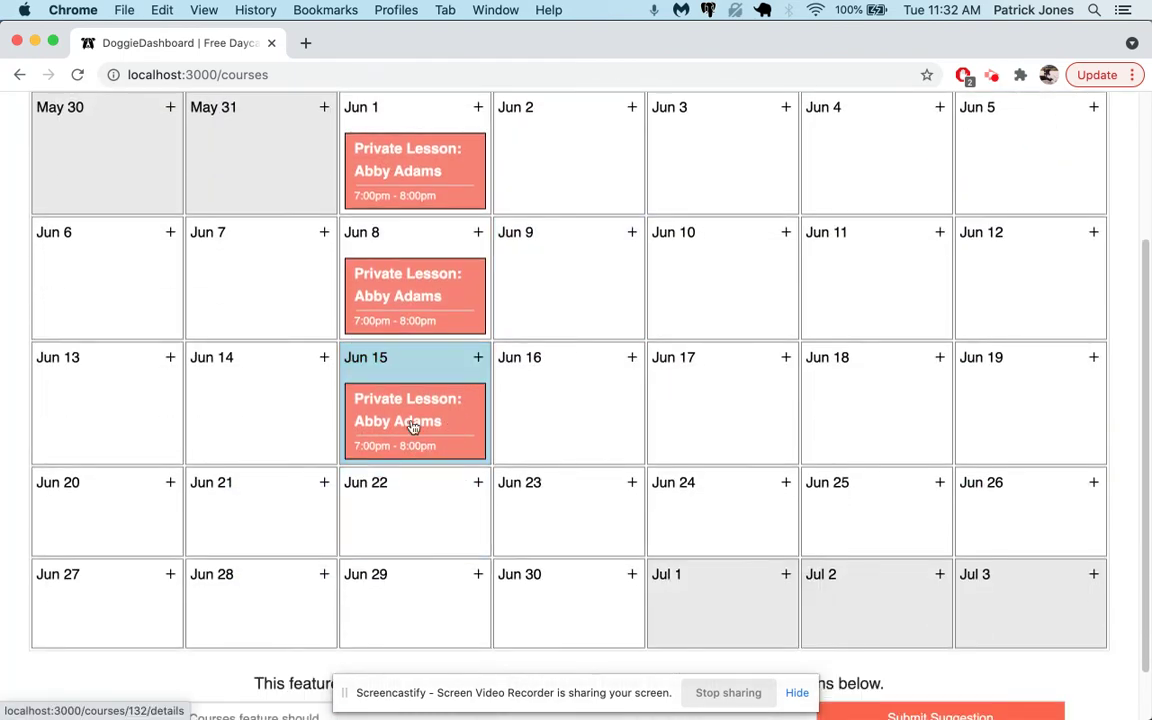
{"action": "left_click", "coordinate": [413, 427]}
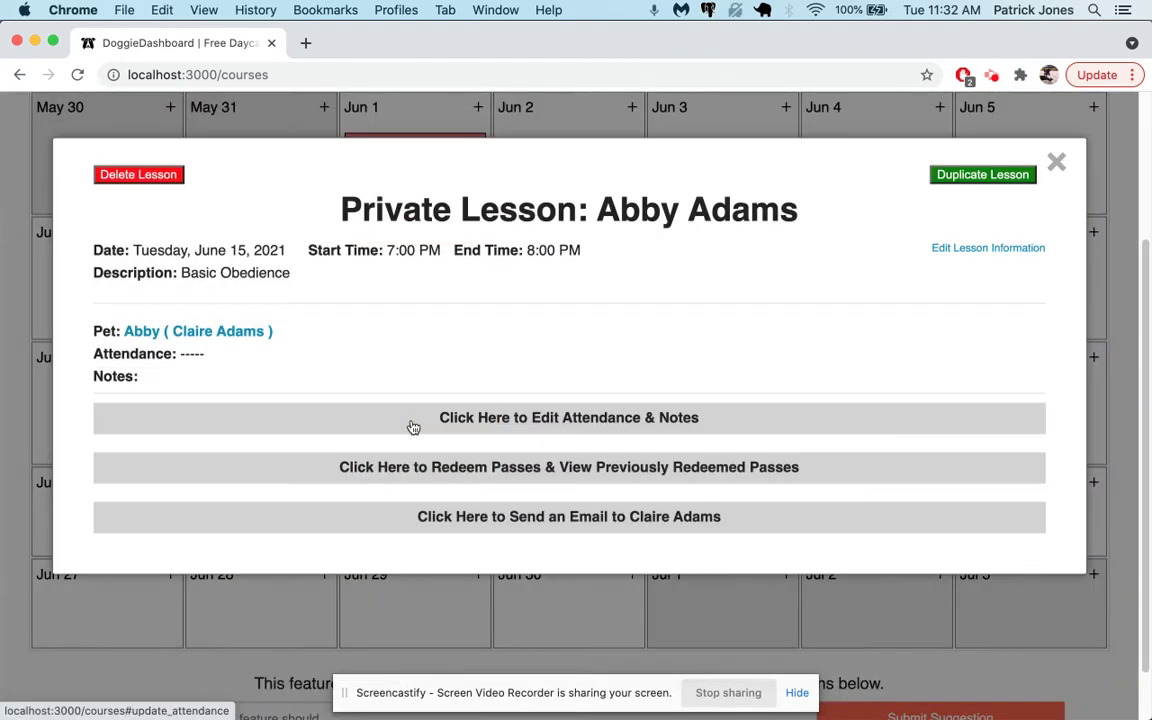
{"action": "left_click", "coordinate": [502, 481]}
{"action": "scroll", "coordinate": [499, 481], "scroll_direction": "down", "scroll_amount": 5}
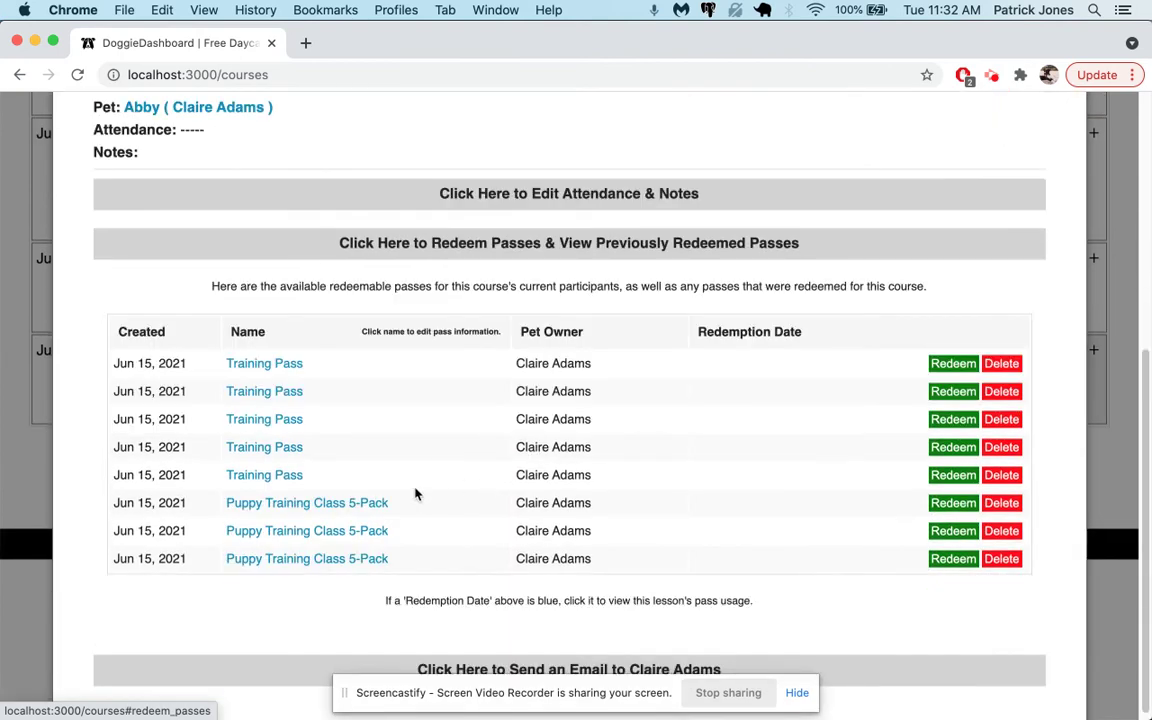
{"action": "left_click", "coordinate": [1008, 476]}
{"action": "left_click", "coordinate": [1004, 447]}
{"action": "left_click", "coordinate": [1004, 420]}
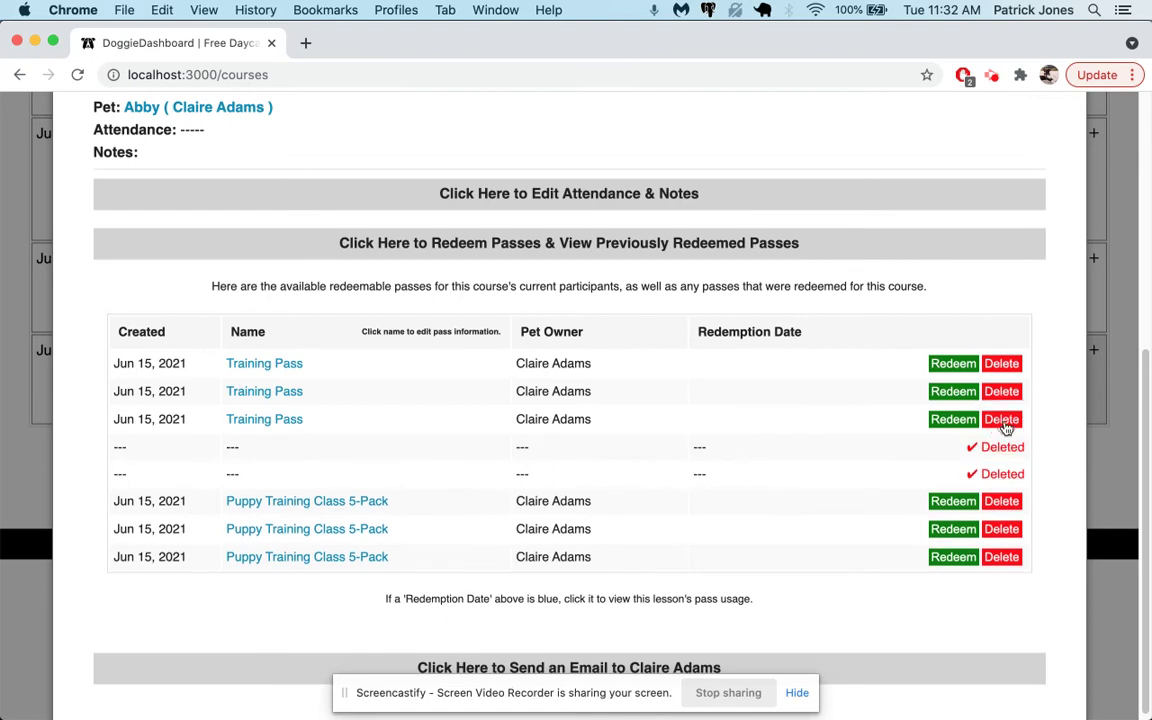
{"action": "left_click", "coordinate": [1004, 393]}
{"action": "left_click", "coordinate": [1012, 364]}
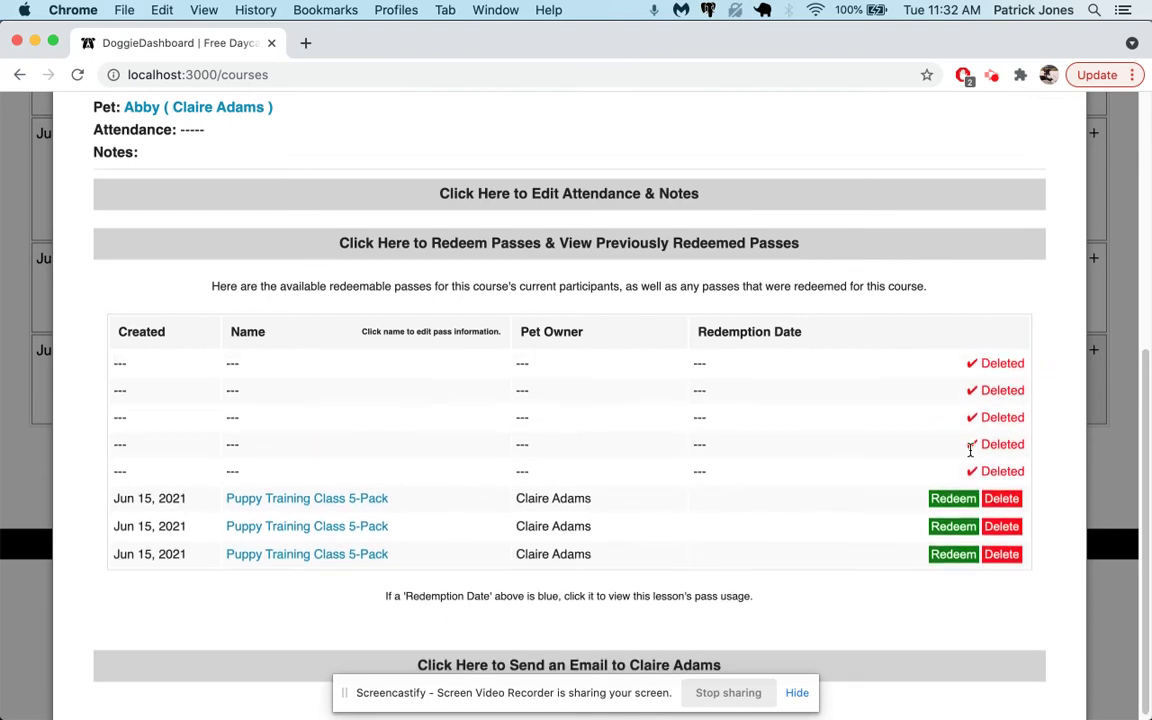
Redeem one Puppy Training Class 5-Pack pass for the June 15 lesson and close its details
{"action": "left_click", "coordinate": [950, 500]}
{"action": "scroll", "coordinate": [1008, 434], "scroll_direction": "up", "scroll_amount": 5}
{"action": "left_click", "coordinate": [1054, 160]}
Reopen Abby's June 1 lesson, review its redeemed and remaining passes, and close the details
{"action": "scroll", "coordinate": [597, 290], "scroll_direction": "up", "scroll_amount": 1}
{"action": "left_click", "coordinate": [465, 247]}
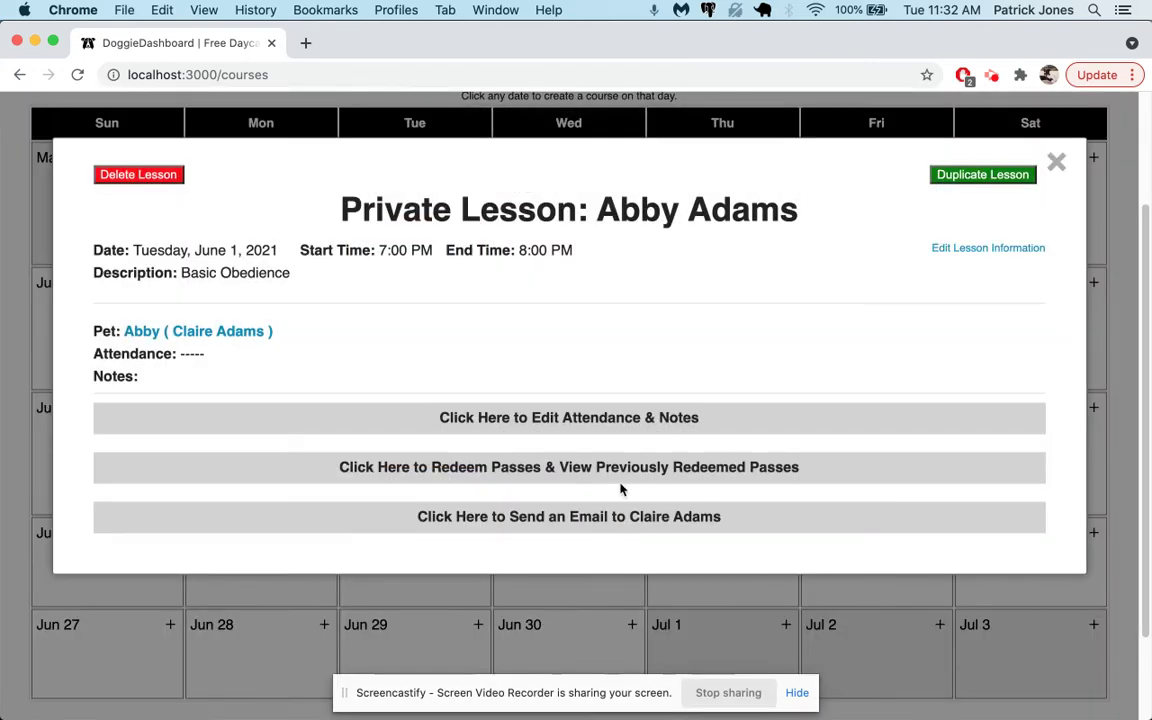
{"action": "left_click", "coordinate": [622, 477]}
{"action": "scroll", "coordinate": [622, 477], "scroll_direction": "down", "scroll_amount": 3}
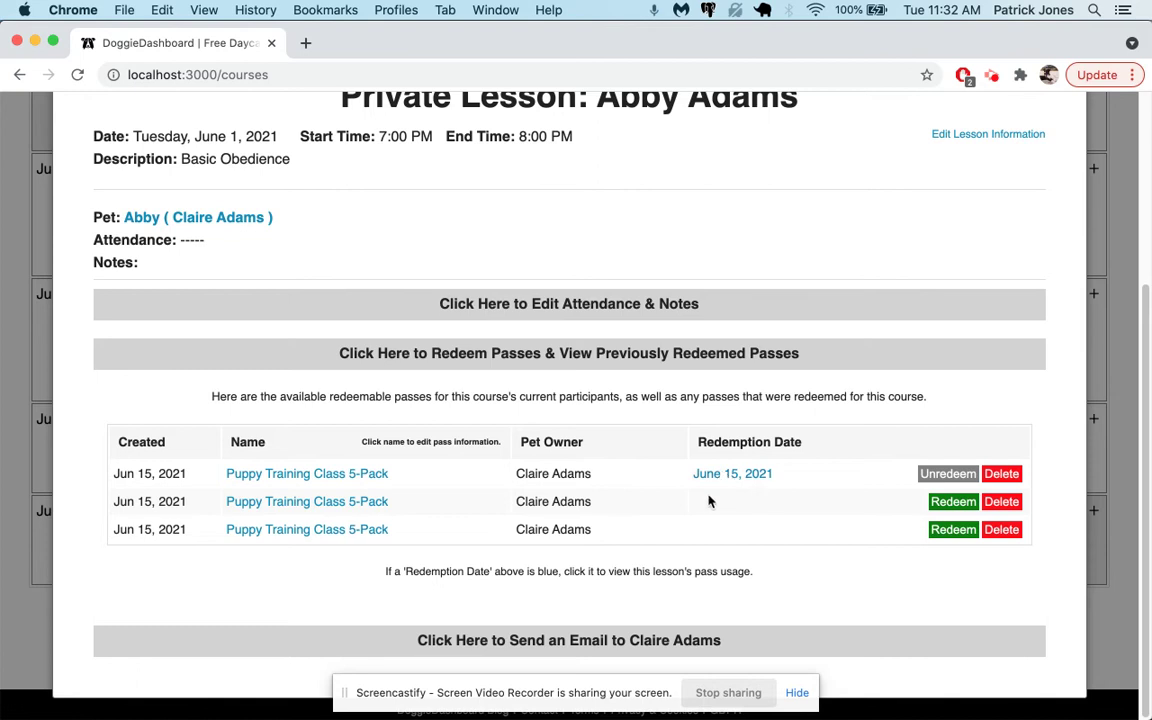
{"action": "scroll", "coordinate": [1075, 292], "scroll_direction": "up", "scroll_amount": 5}
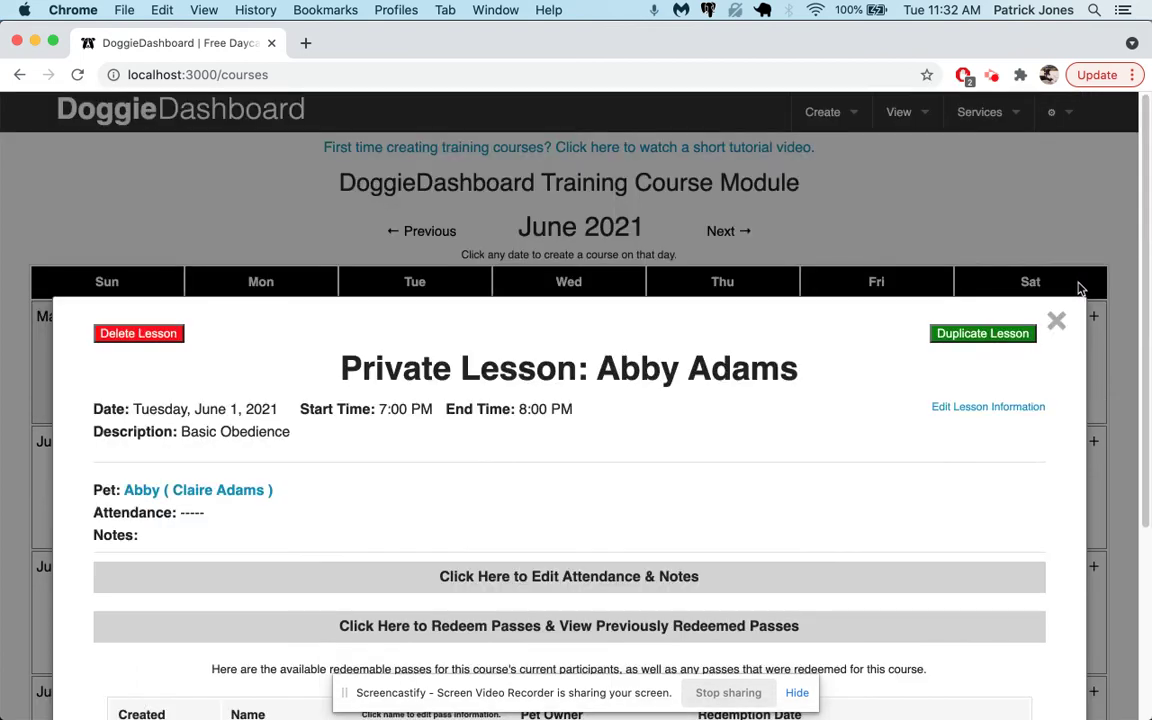
{"action": "left_click", "coordinate": [1061, 328]}
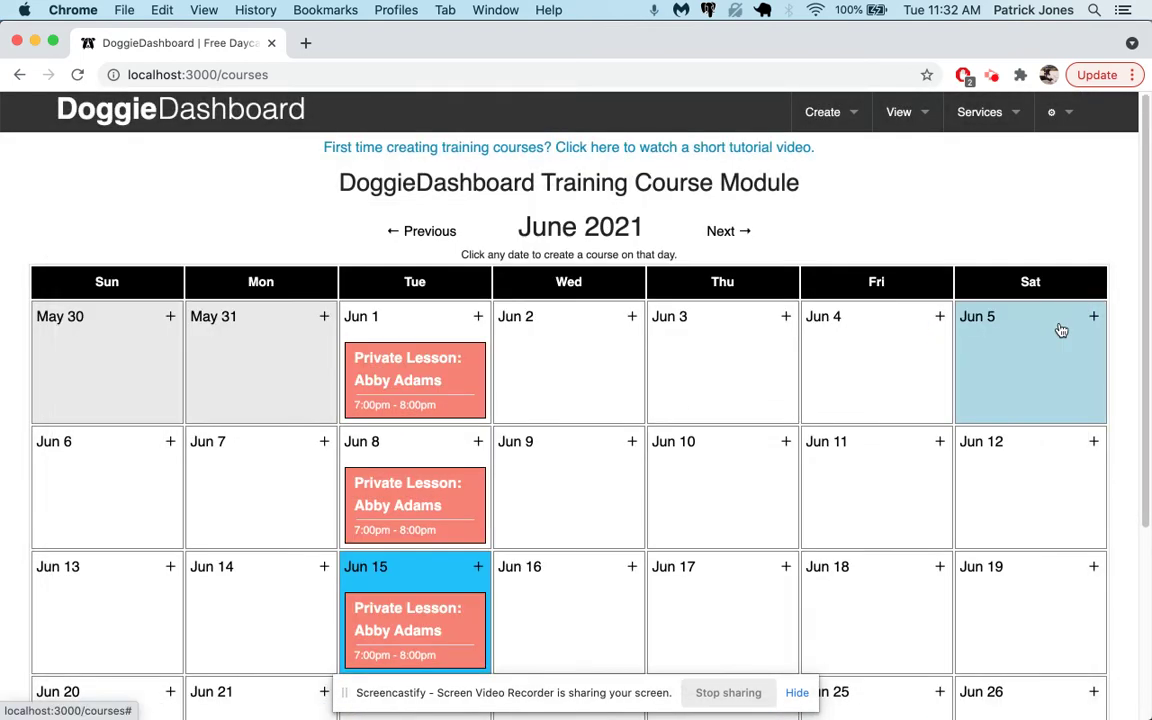
Start a new multi-pet group training course on June 4 from the training calendar
{"action": "scroll", "coordinate": [1030, 328], "scroll_direction": "down", "scroll_amount": 5}
{"action": "scroll", "coordinate": [990, 329], "scroll_direction": "up", "scroll_amount": 3}
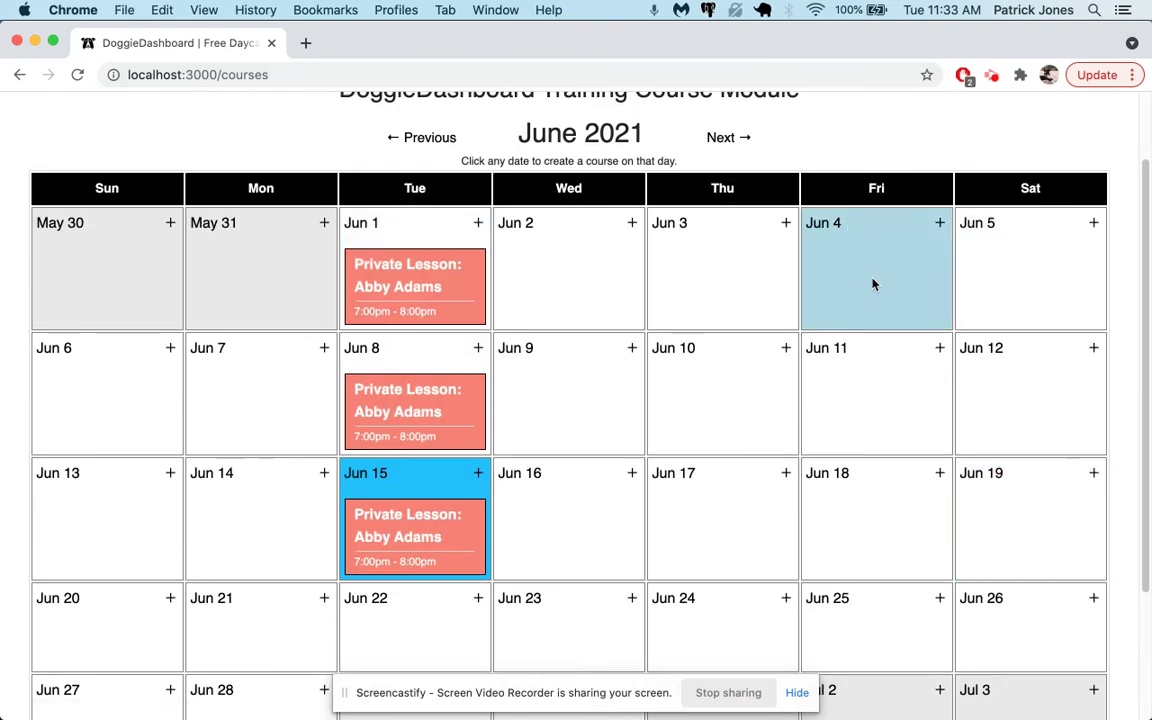
{"action": "scroll", "coordinate": [830, 260], "scroll_direction": "up", "scroll_amount": 1}
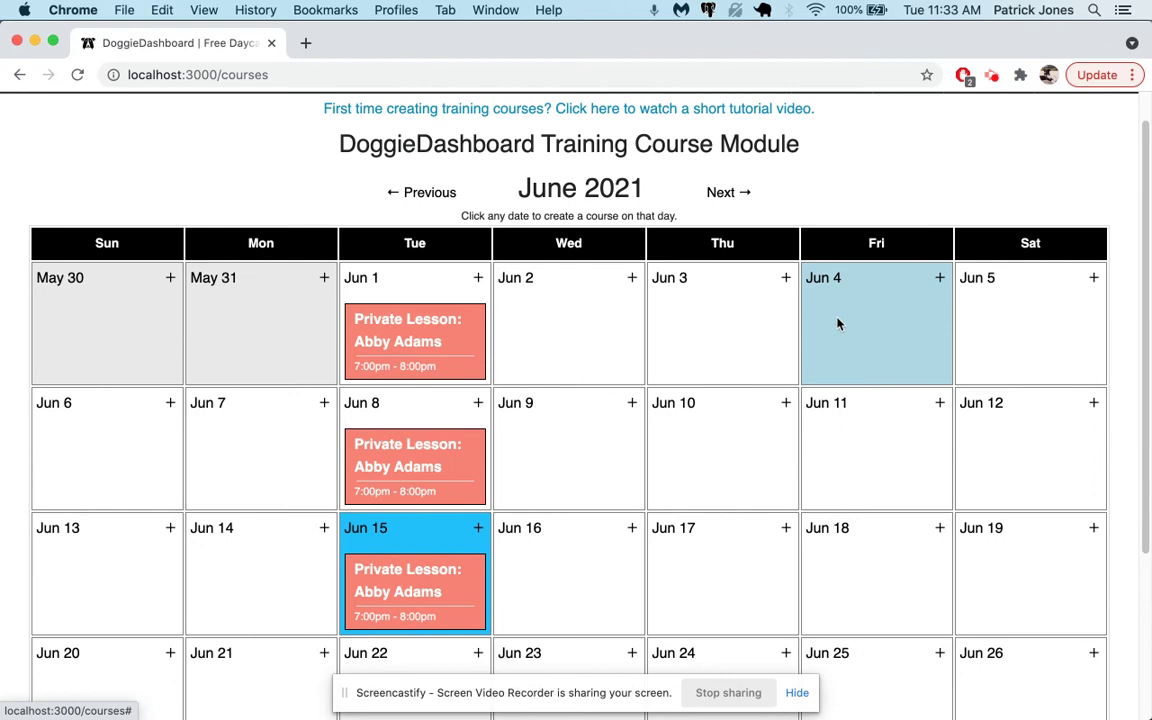
{"action": "left_click", "coordinate": [830, 292]}
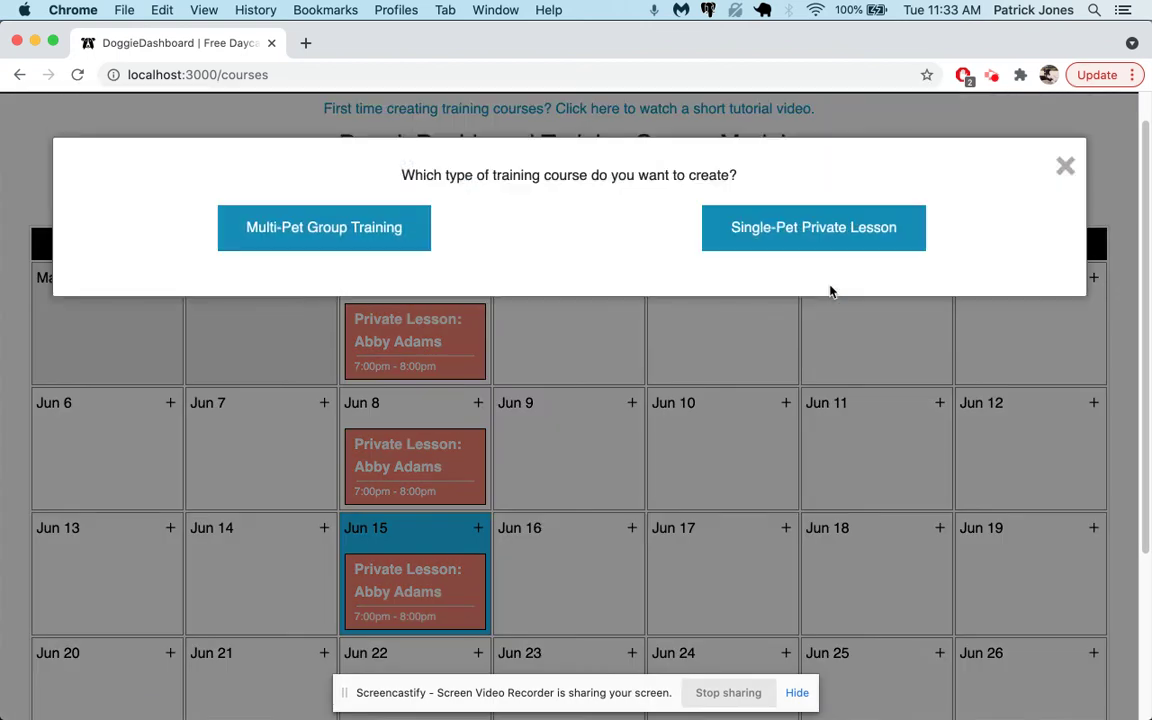
{"action": "left_click", "coordinate": [283, 244]}
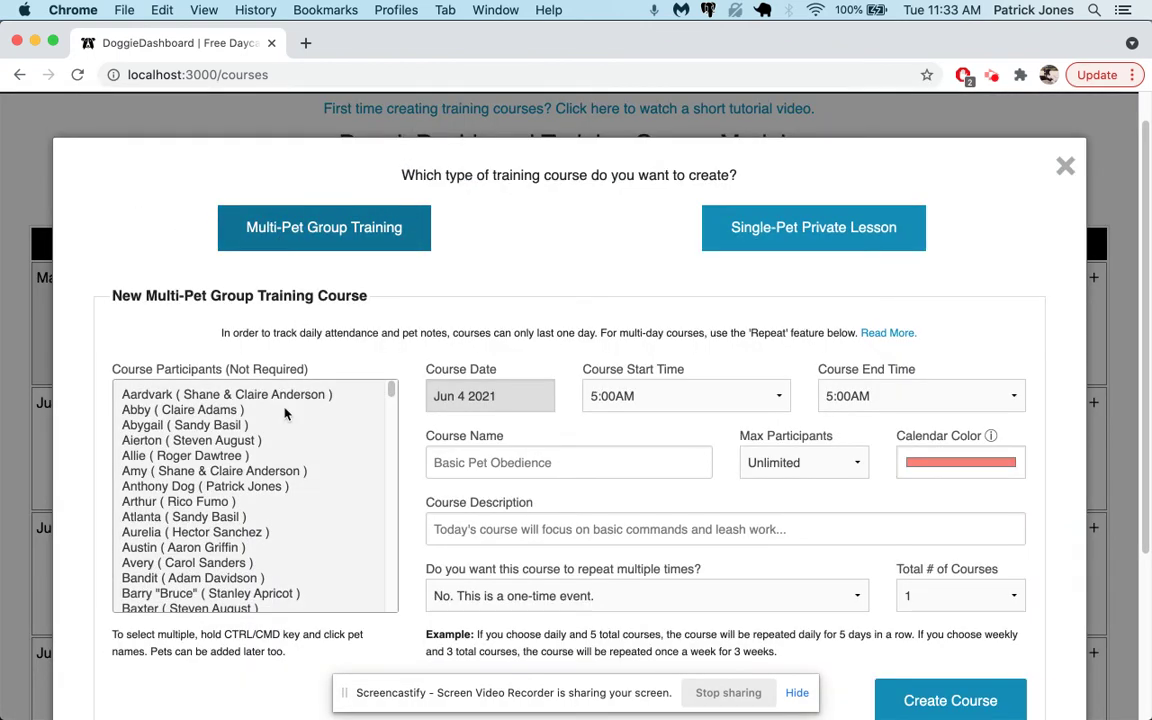
Select the pets Aardvark, Amy and Austin as participants of the new group training course
{"action": "left_click", "coordinate": [151, 396]}
{"action": "left_click", "coordinate": [143, 472], "text": "super"}
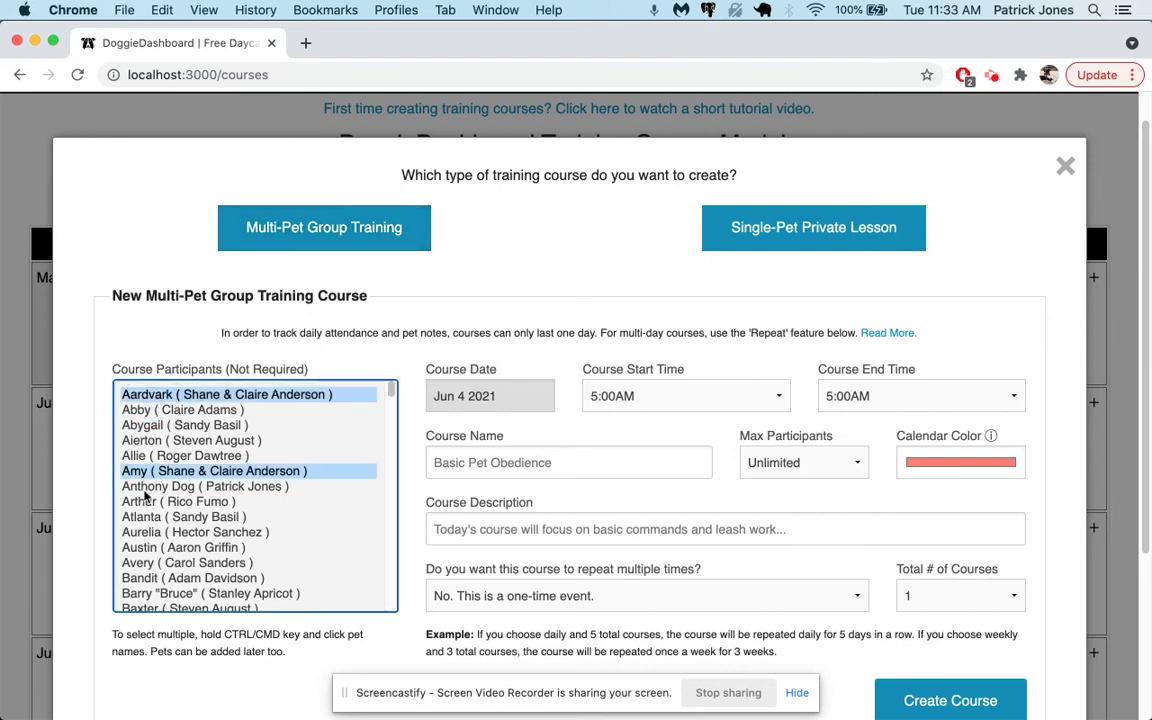
{"action": "left_click", "coordinate": [145, 549], "text": "super"}
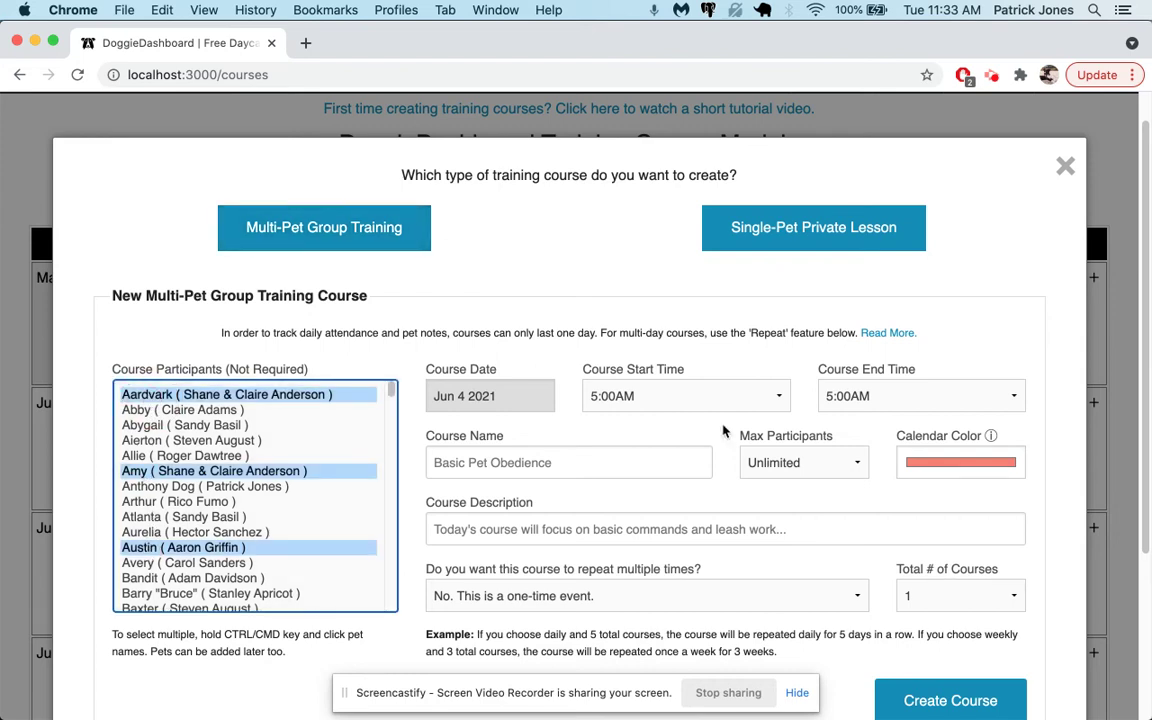
Set the course start time to 7:00AM and the end time to 8:30AM
{"action": "scroll", "coordinate": [674, 360], "scroll_direction": "down", "scroll_amount": 2}
{"action": "left_click", "coordinate": [672, 338]}
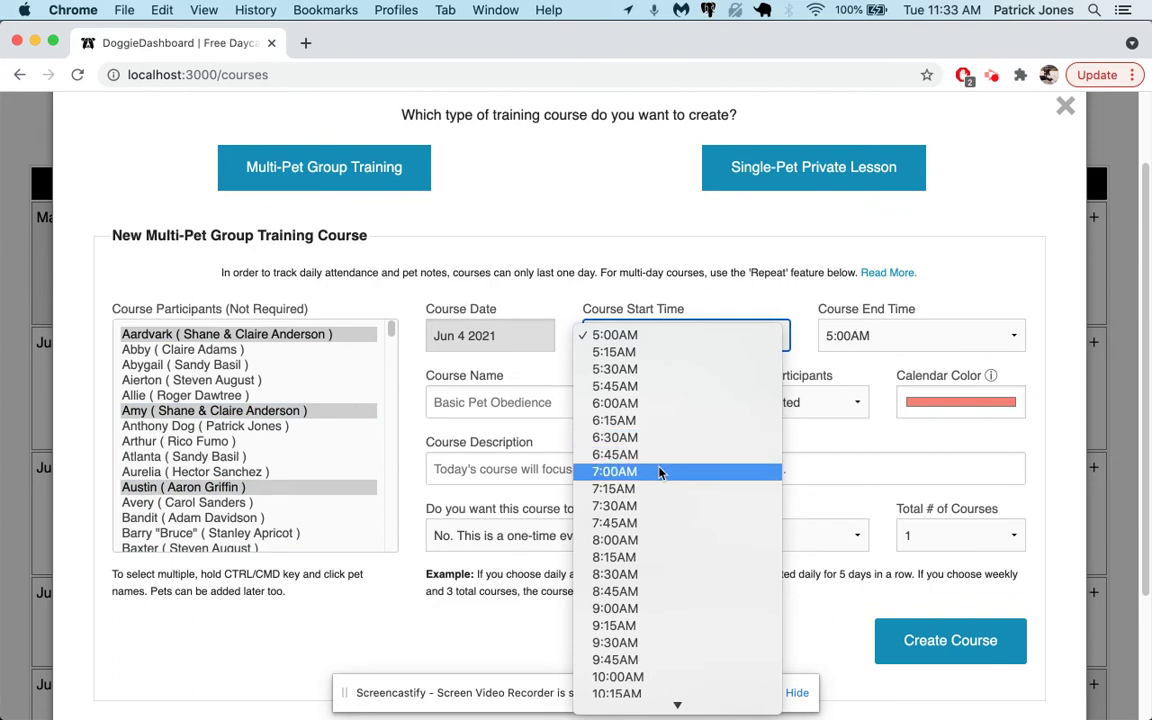
{"action": "left_click", "coordinate": [664, 471]}
{"action": "left_click", "coordinate": [905, 336]}
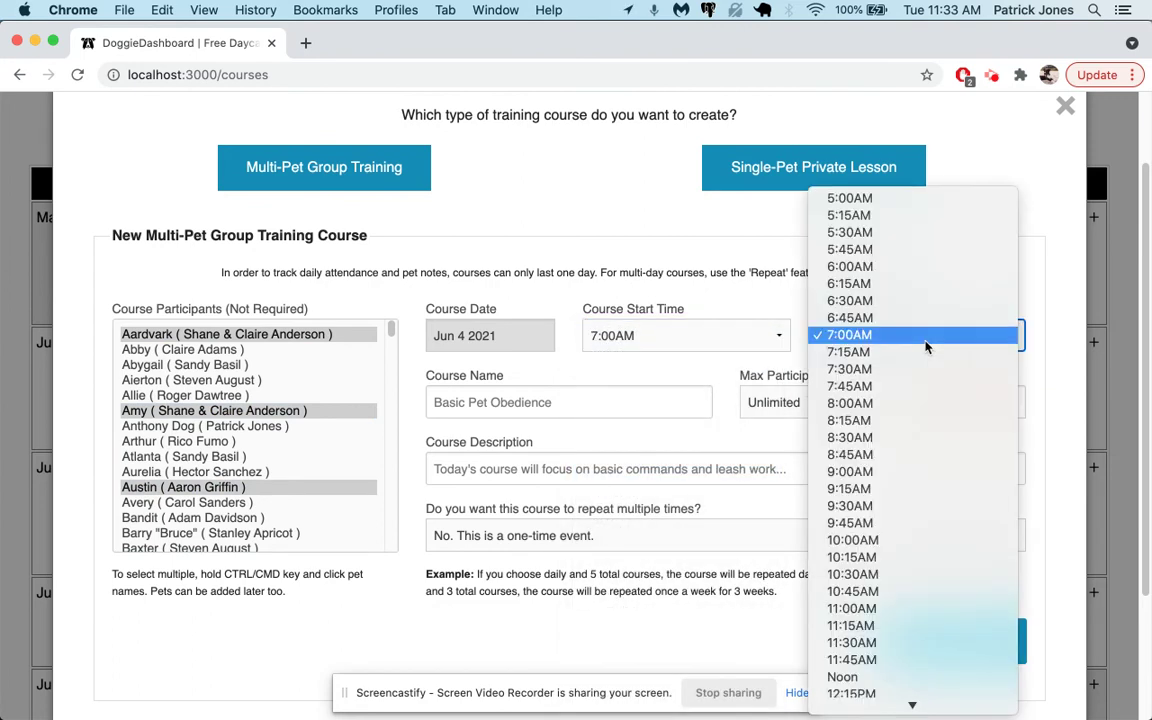
{"action": "left_click", "coordinate": [925, 437]}
Name the course Puppy Class and limit it to a maximum of 5 participants
{"action": "left_click", "coordinate": [642, 408]}
{"action": "type", "text": "Puppy Class"}
{"action": "key", "text": "Tab"}
{"action": "key", "text": "space"}
{"action": "key", "text": "Down"}
{"action": "key", "text": "Down"}
{"action": "key", "text": "Down"}
{"action": "key", "text": "Down"}
{"action": "key", "text": "Down"}
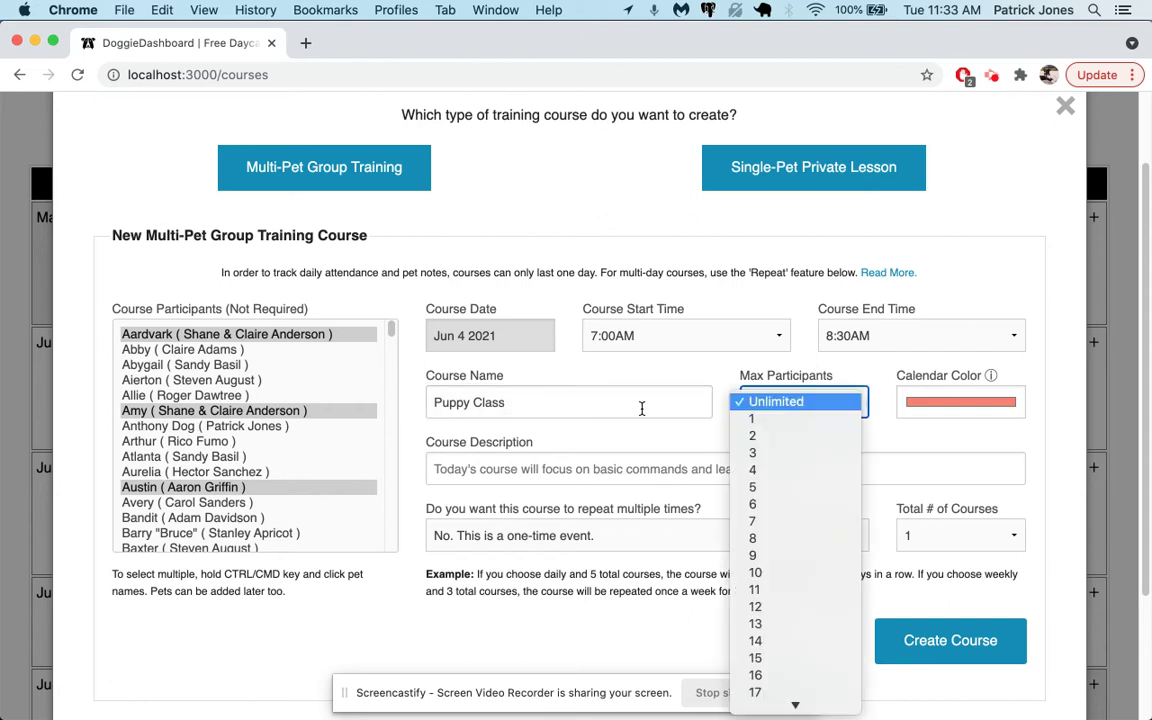
{"action": "key", "text": "Return"}
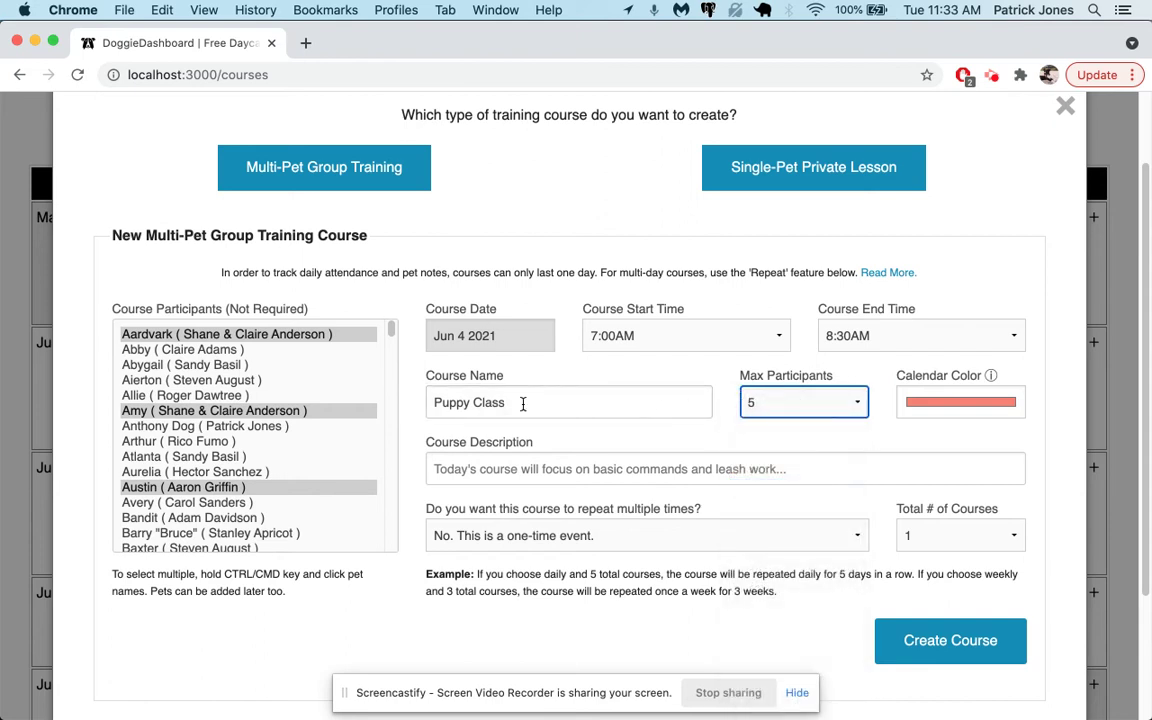
Set the calendar color to blue (RGB 4, 0, 230) and enter the course description "Working on basic puppy skills."
{"action": "left_click", "coordinate": [1010, 404]}
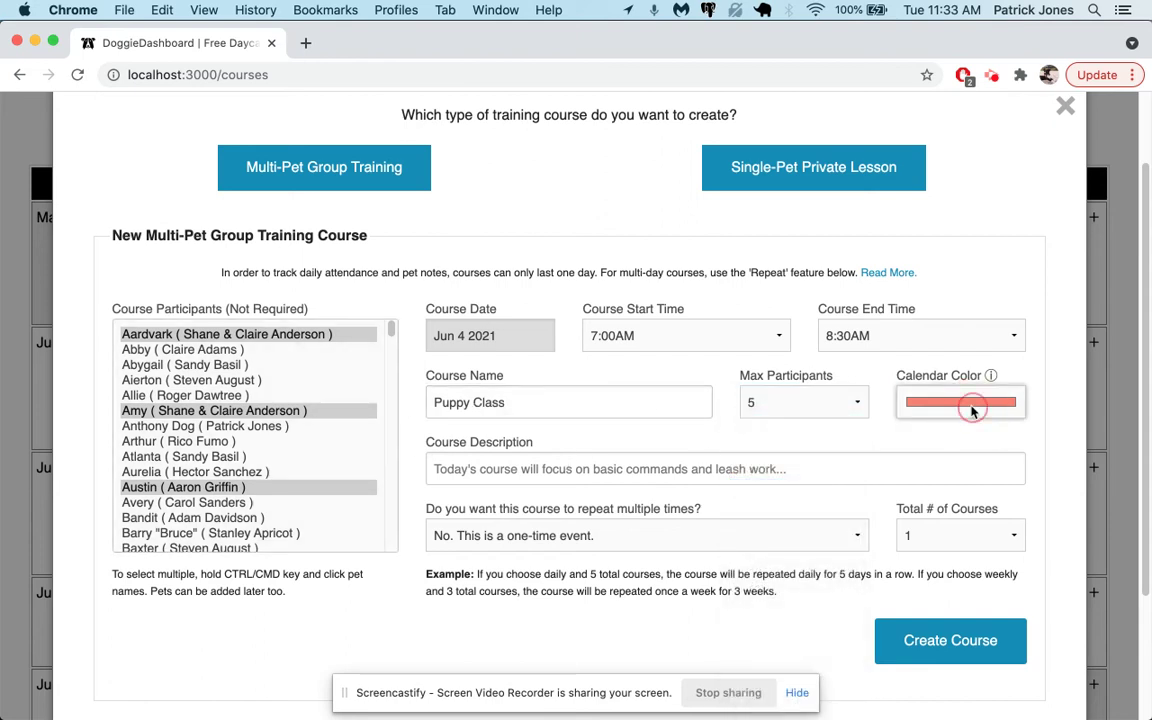
{"action": "left_click", "coordinate": [1015, 566]}
{"action": "mouse_move", "coordinate": [1040, 442]}
{"action": "left_mouse_down"}
{"action": "mouse_move", "coordinate": [1108, 441]}
{"action": "mouse_move", "coordinate": [1102, 432]}
{"action": "left_mouse_up"}
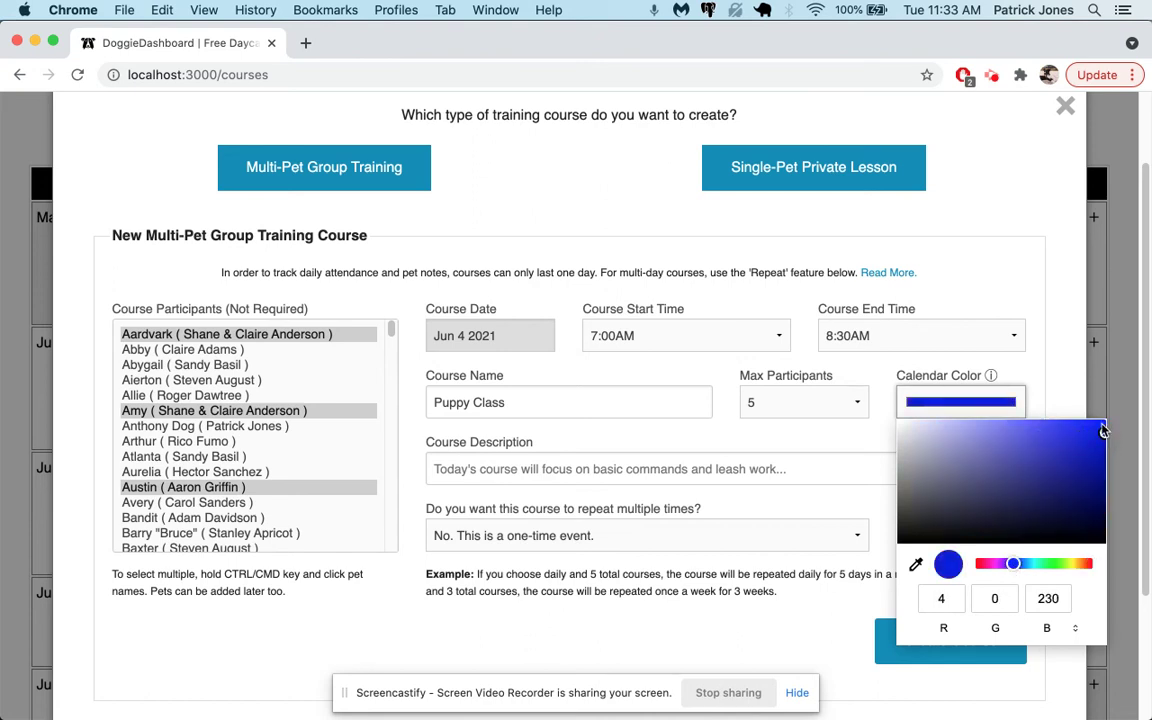
{"action": "left_click", "coordinate": [524, 470]}
{"action": "type", "text": "Working on basic puppy"}
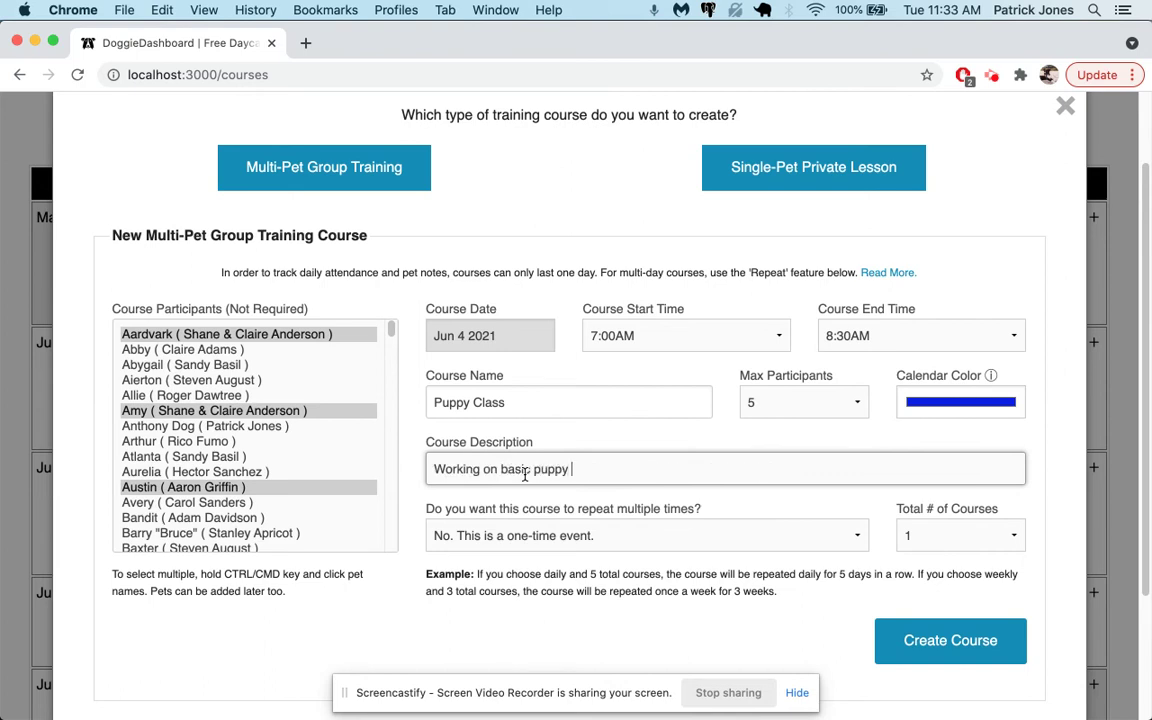
{"action": "type", "text": " skills."}
Repeat the course once per week for a total of 3 courses and create it
{"action": "scroll", "coordinate": [524, 475], "scroll_direction": "down", "scroll_amount": 3}
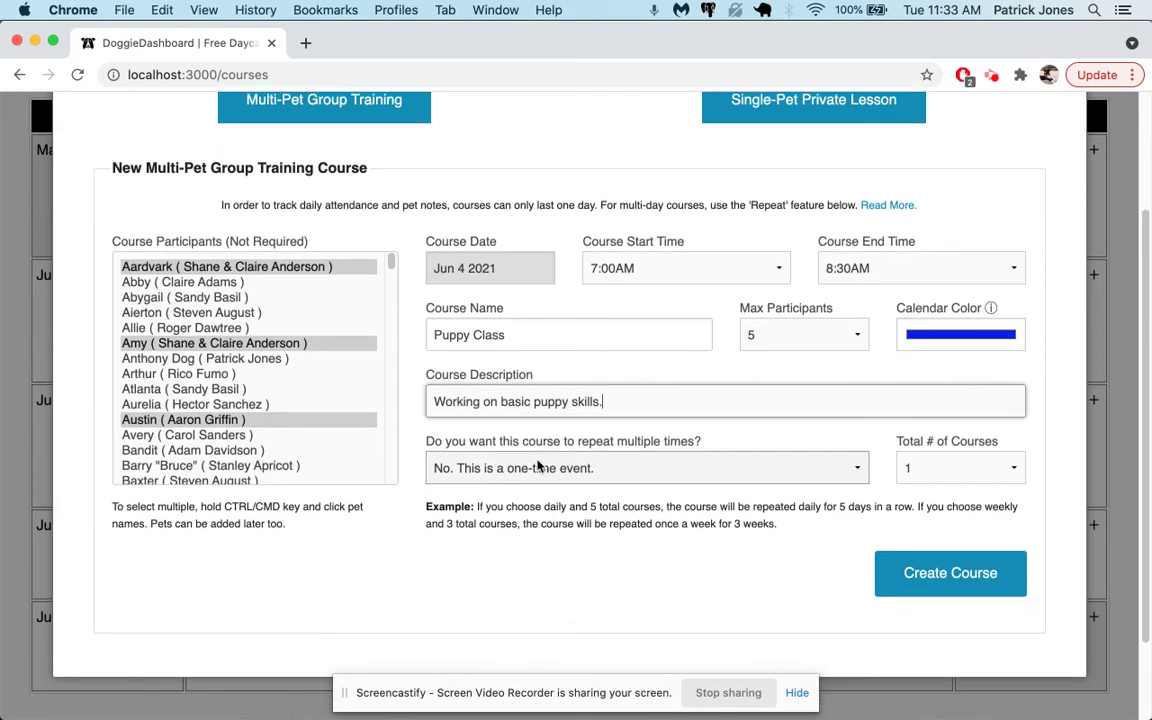
{"action": "left_click", "coordinate": [494, 466]}
{"action": "left_click", "coordinate": [563, 502]}
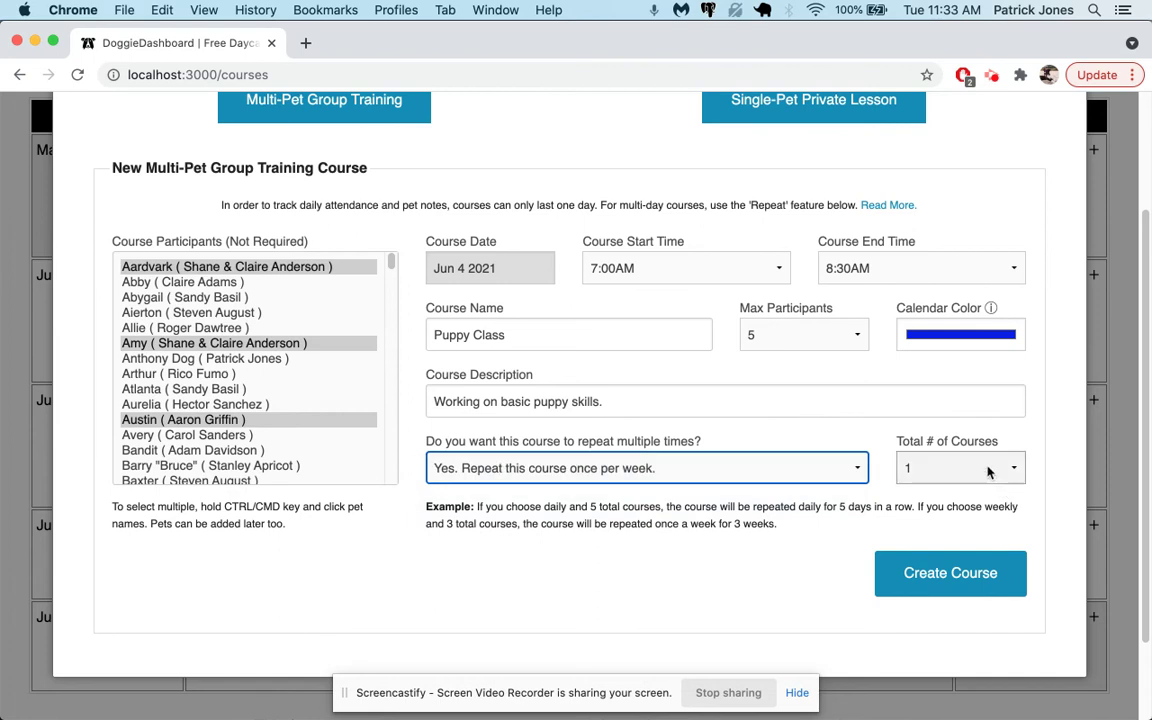
{"action": "left_click", "coordinate": [945, 468]}
{"action": "left_click", "coordinate": [983, 505]}
{"action": "left_click", "coordinate": [964, 586]}
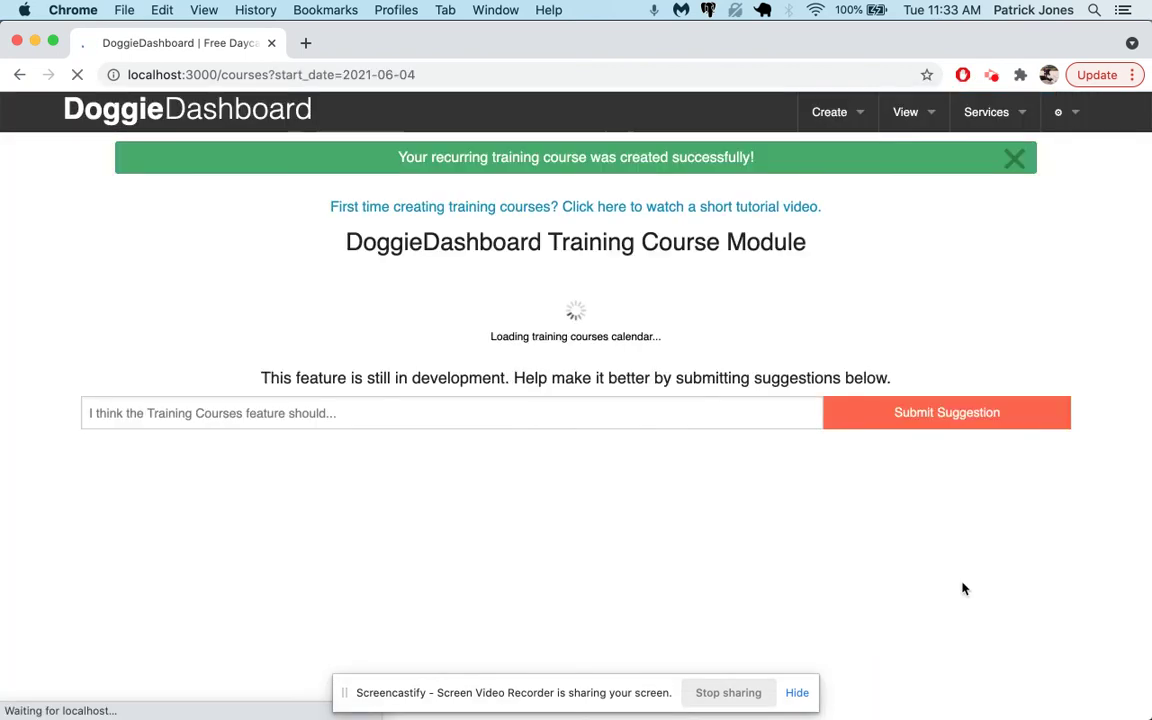
Open the June 4 Puppy Class from the calendar and expand its attendance and notes form
{"action": "scroll", "coordinate": [964, 587], "scroll_direction": "down", "scroll_amount": 3}
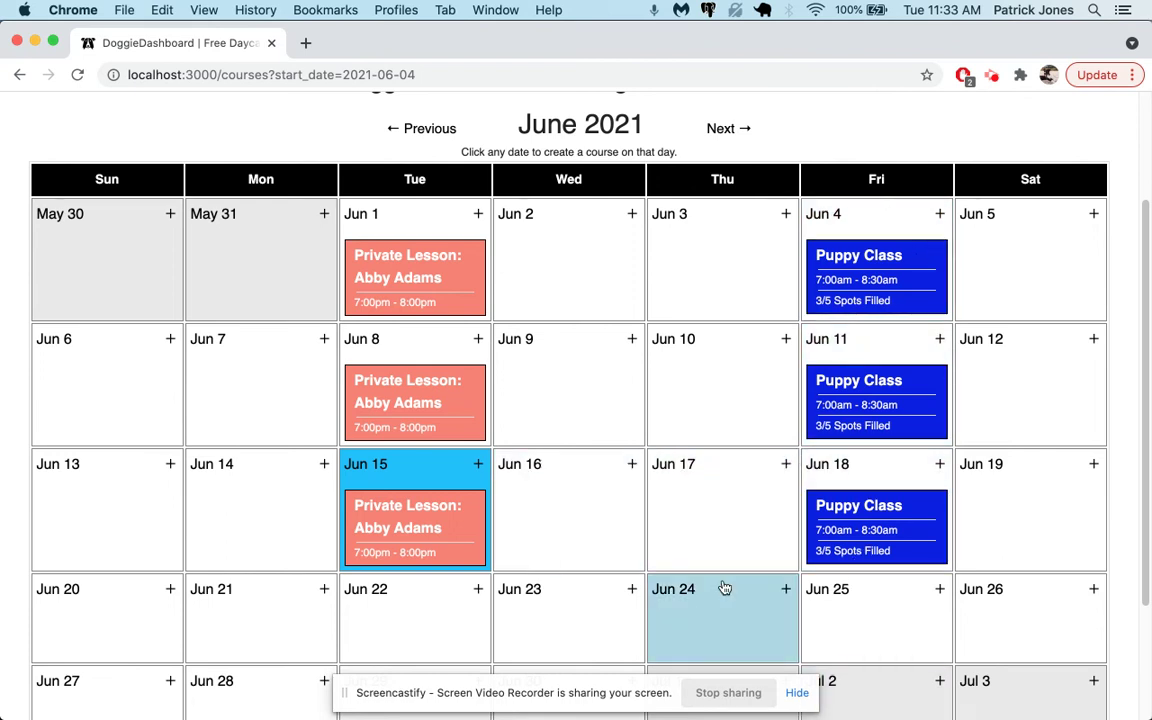
{"action": "left_click", "coordinate": [880, 273]}
{"action": "scroll", "coordinate": [611, 244], "scroll_direction": "down", "scroll_amount": 2}
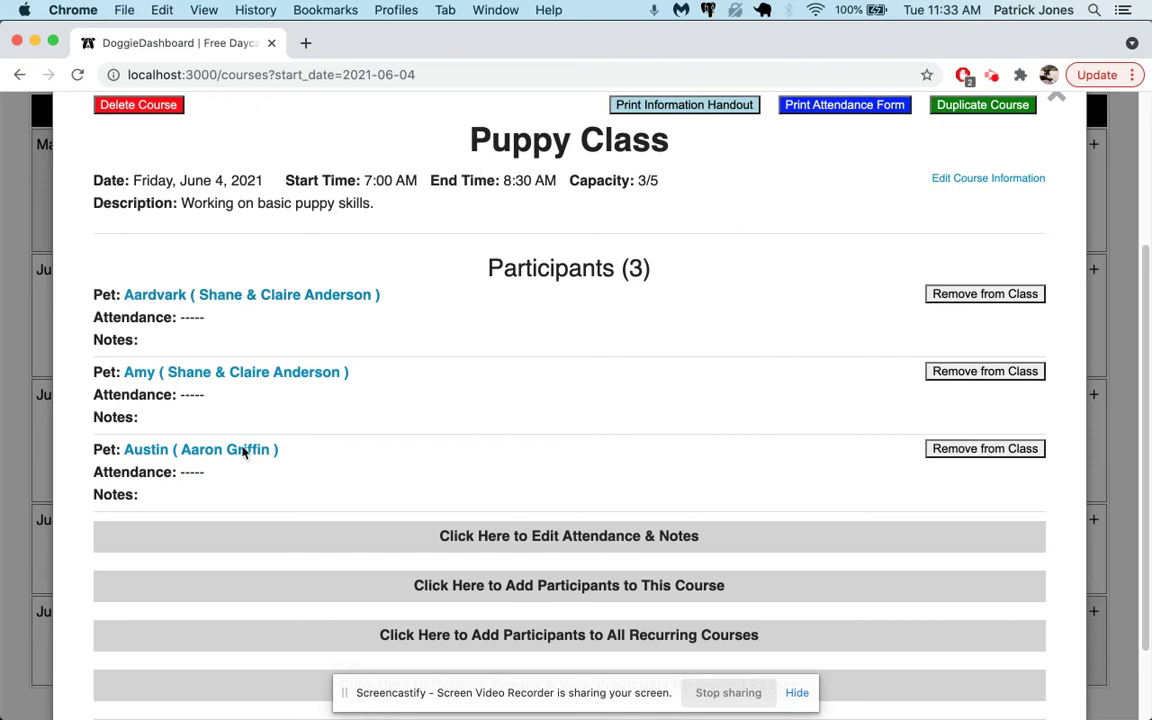
{"action": "scroll", "coordinate": [420, 470], "scroll_direction": "down", "scroll_amount": 1}
{"action": "left_click", "coordinate": [565, 486]}
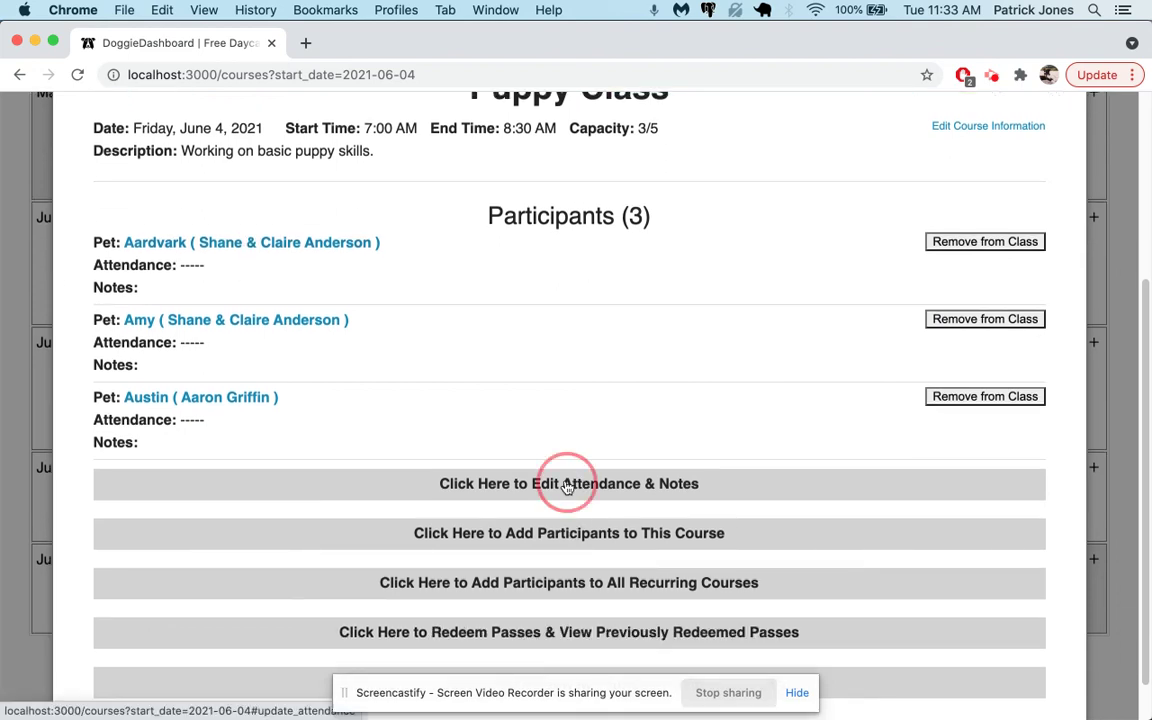
Mark Aardvark as Attended, add the course note "He showed up and did great work.", and update the attendance
{"action": "scroll", "coordinate": [400, 500], "scroll_direction": "down", "scroll_amount": 3}
{"action": "left_click", "coordinate": [220, 388]}
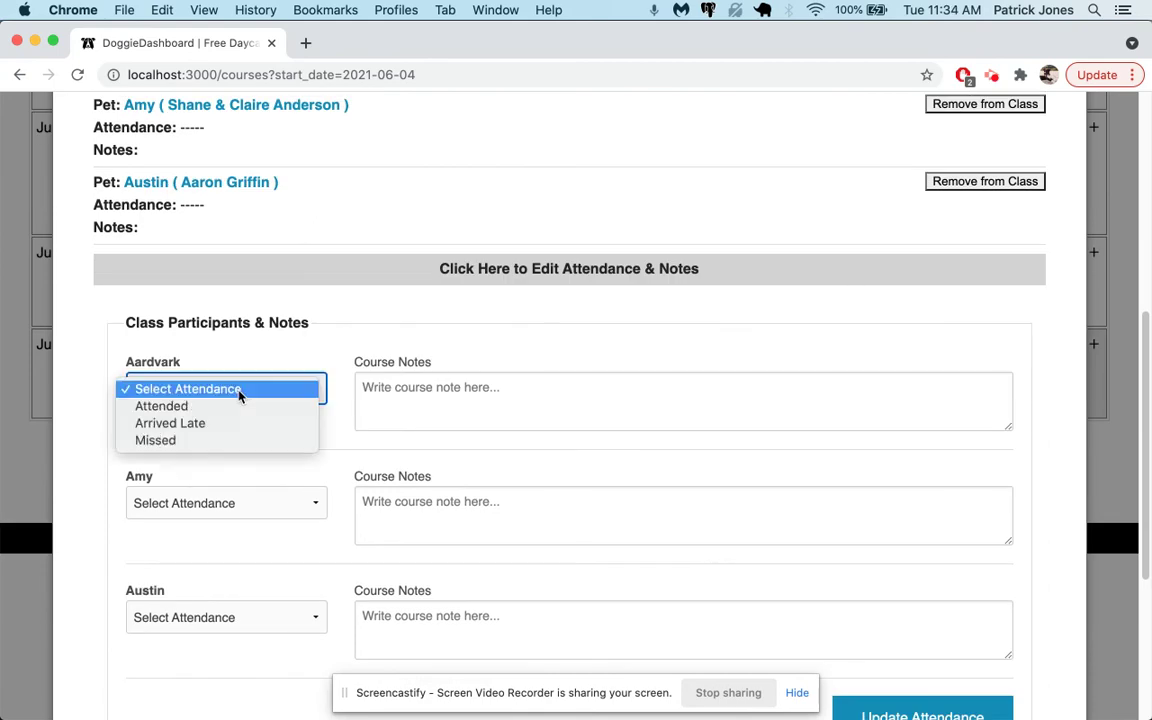
{"action": "left_click", "coordinate": [239, 411]}
{"action": "left_click", "coordinate": [425, 416]}
{"action": "type", "text": "He s"}
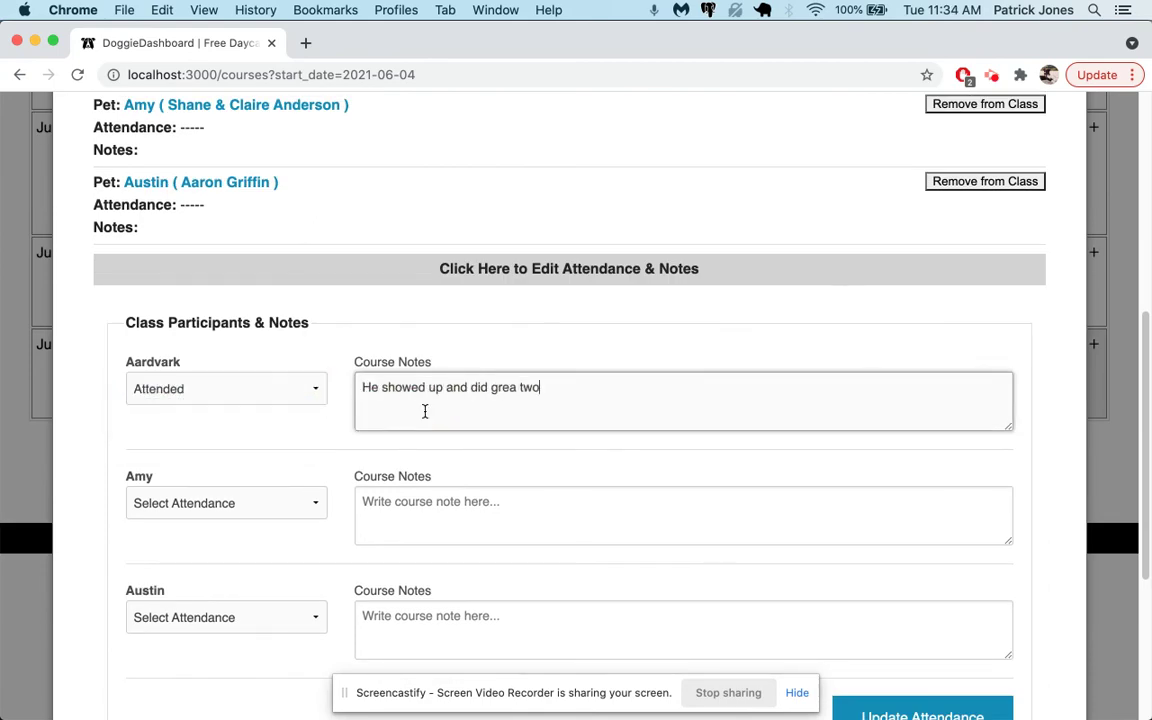
{"action": "type", "text": "howed up and did great work."}
{"action": "scroll", "coordinate": [483, 417], "scroll_direction": "down", "scroll_amount": 2}
{"action": "left_click", "coordinate": [912, 625]}
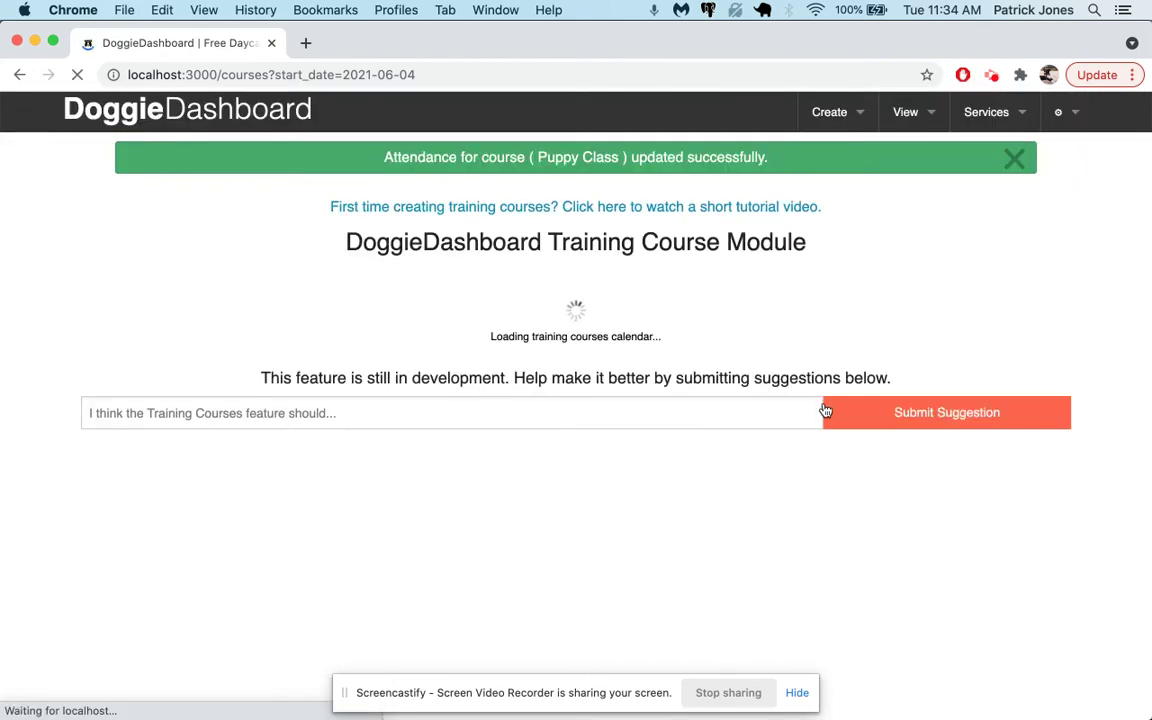
Reopen the June 4 Puppy Class and review Aardvark's attendance and course note
{"action": "left_click", "coordinate": [848, 422]}
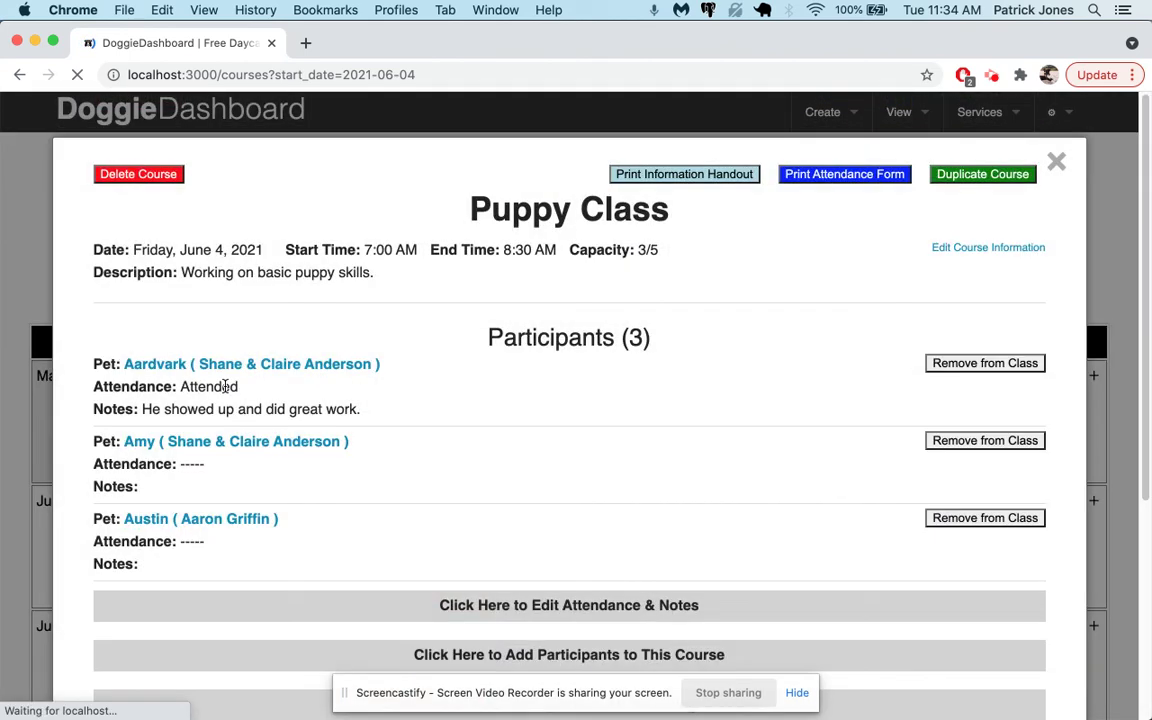
{"action": "triple_click", "coordinate": [193, 406]}
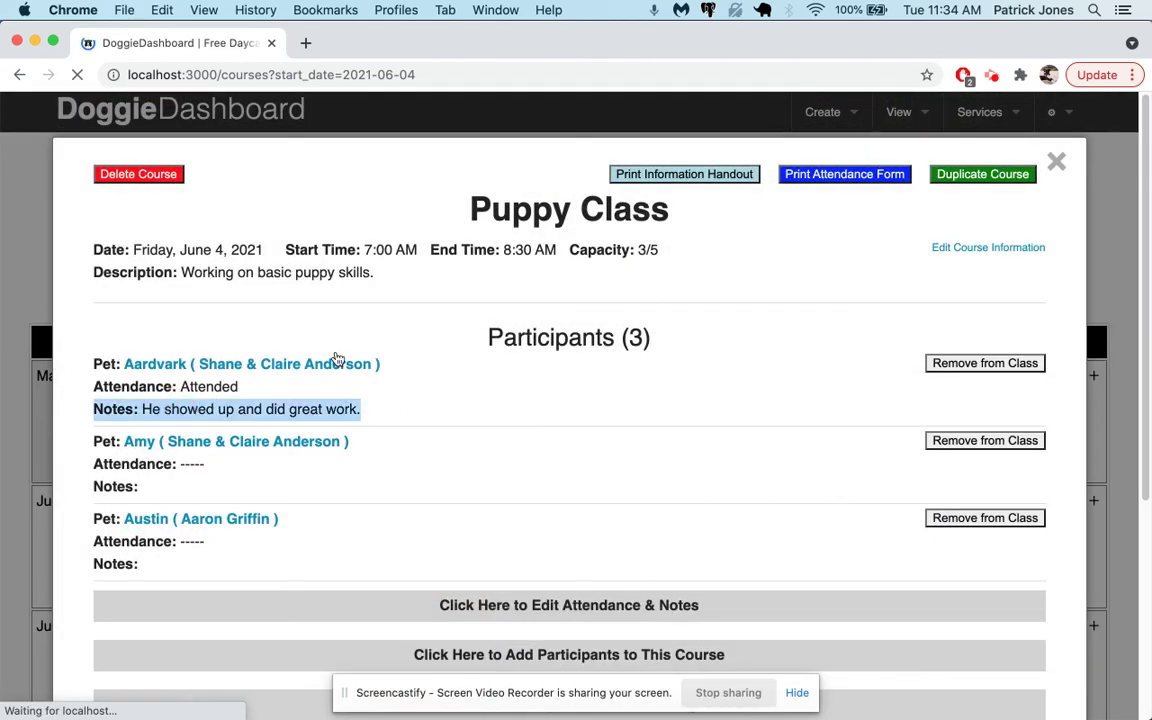
{"action": "left_click", "coordinate": [370, 408]}
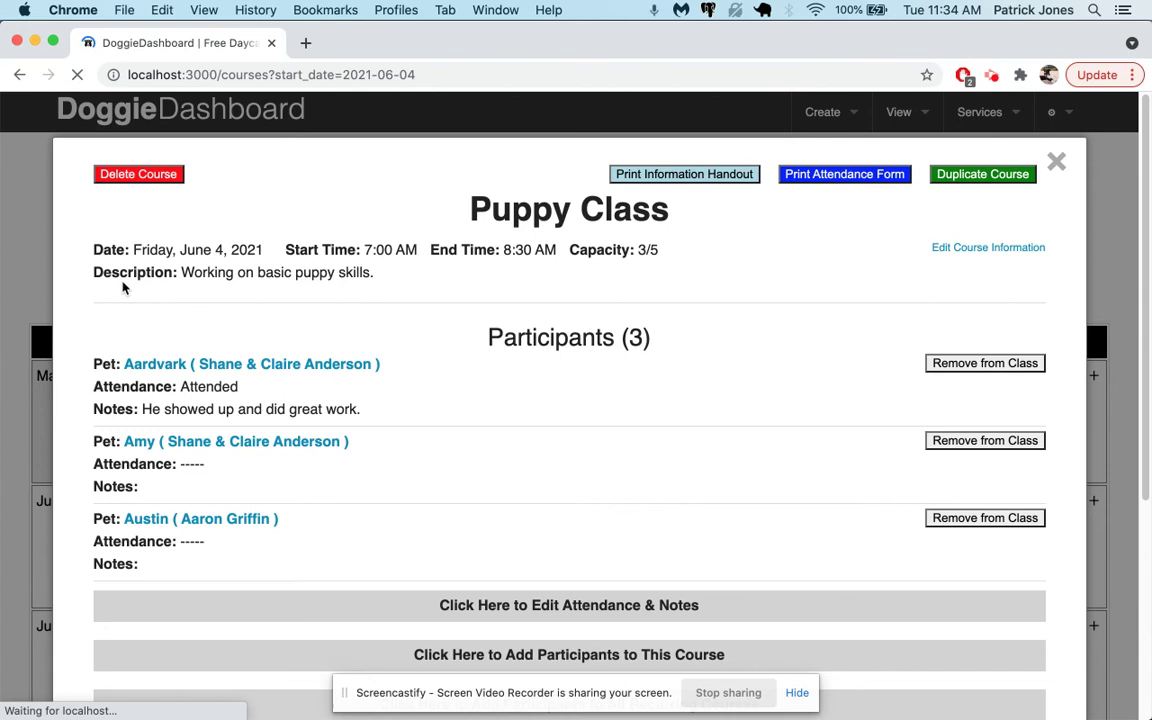
Open the form for adding participants to this course, try selecting Aurelia and Arthur, and close it without adding any pet
{"action": "scroll", "coordinate": [238, 450], "scroll_direction": "down", "scroll_amount": 5}
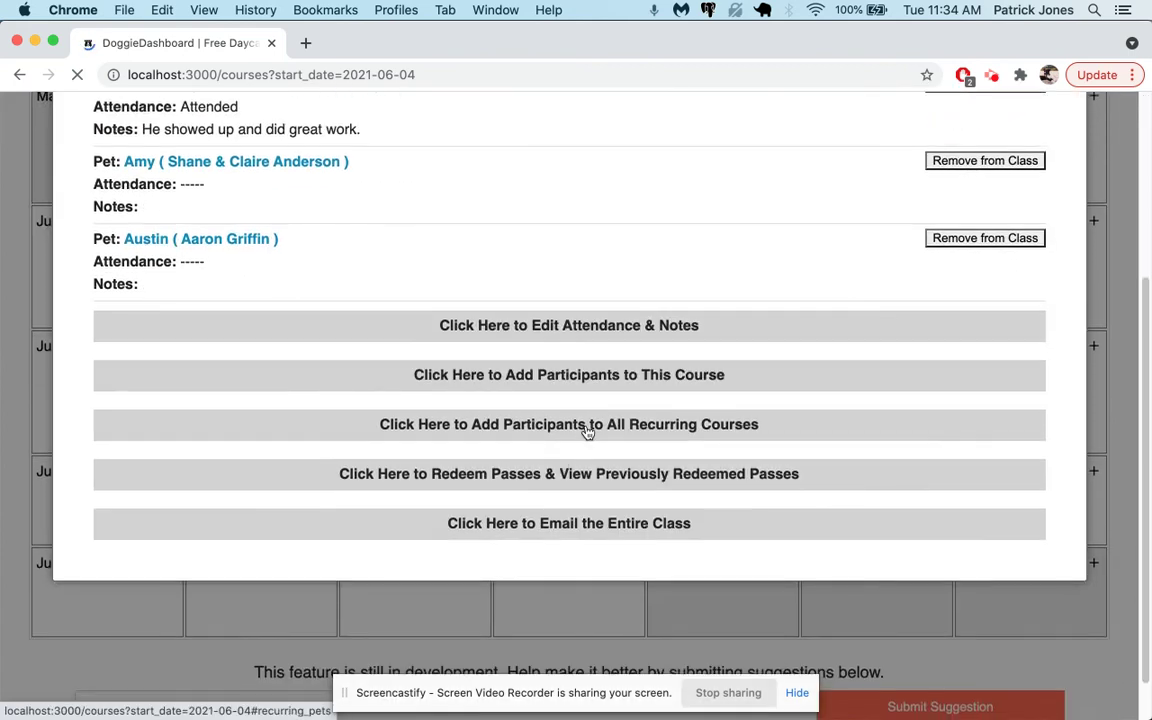
{"action": "left_click", "coordinate": [591, 380]}
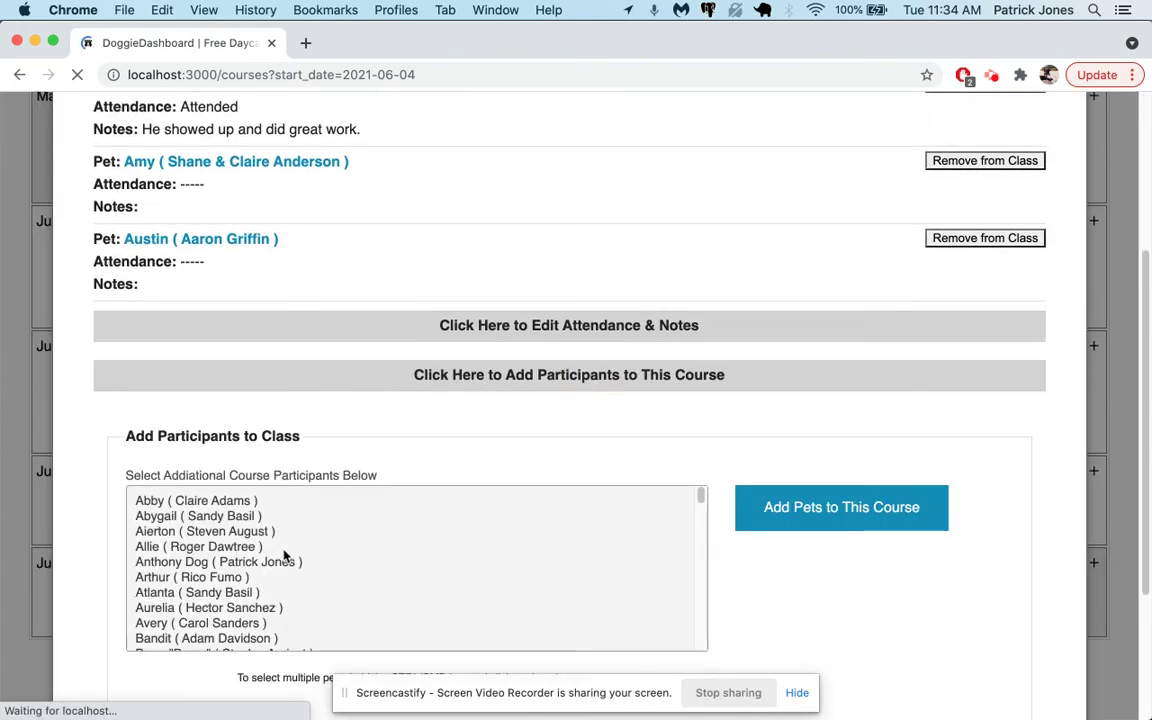
{"action": "left_click", "coordinate": [209, 548]}
{"action": "left_click", "coordinate": [205, 607]}
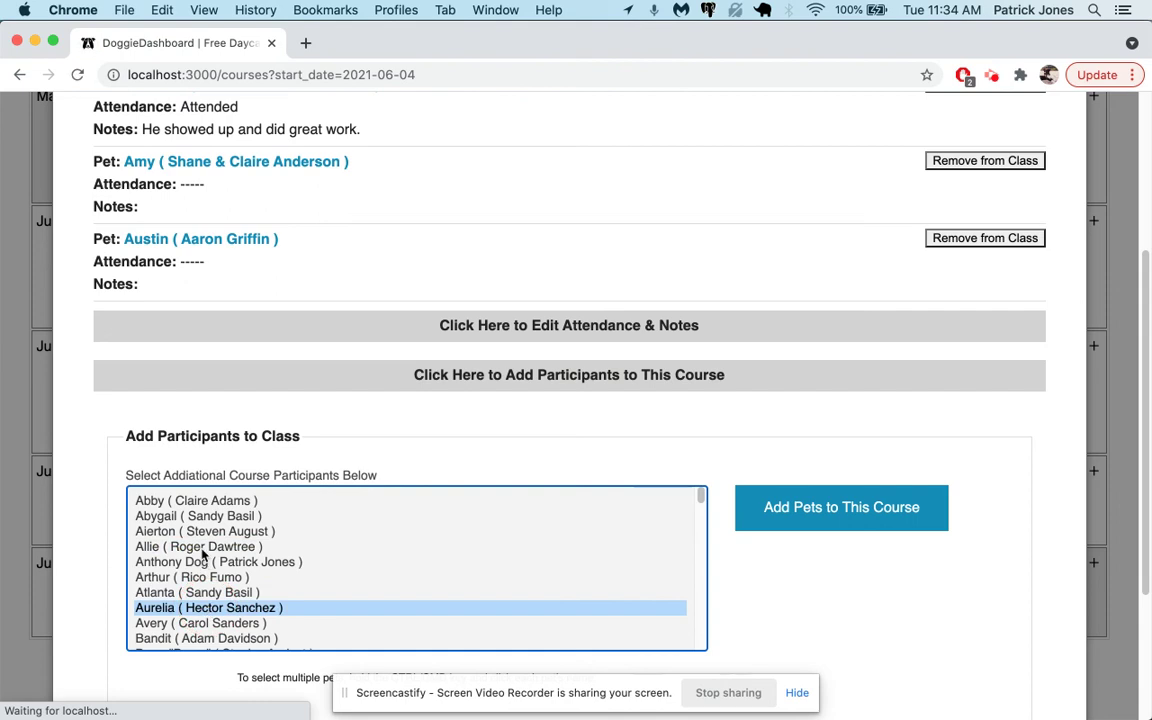
{"action": "left_click", "coordinate": [209, 578]}
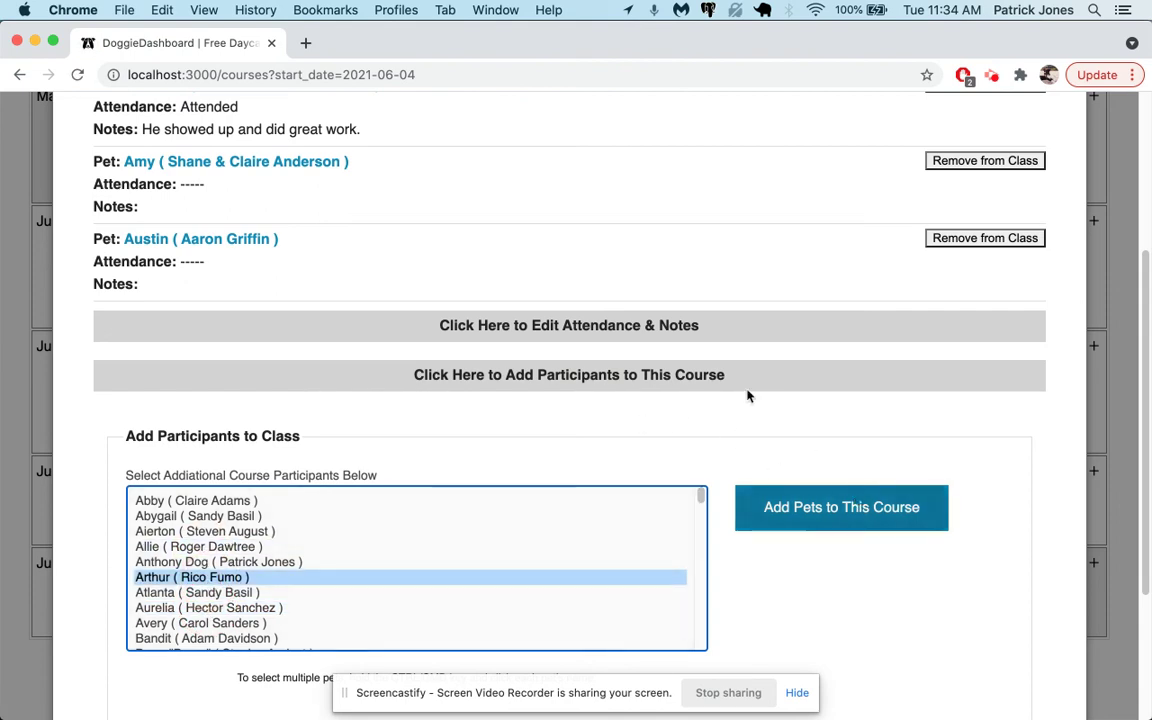
{"action": "left_click", "coordinate": [688, 374]}
Open the email form for the entire class, examine its subject and message field, and close it without sending
{"action": "scroll", "coordinate": [400, 600], "scroll_direction": "up", "scroll_amount": 2}
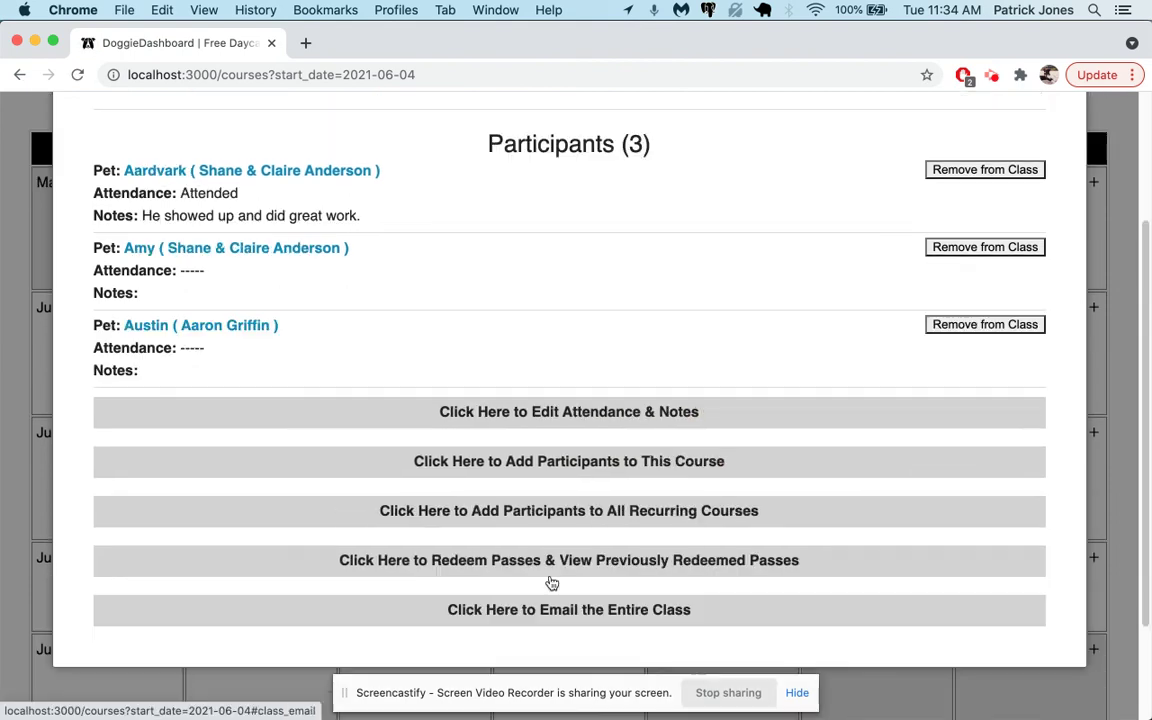
{"action": "scroll", "coordinate": [603, 521], "scroll_direction": "up", "scroll_amount": 4}
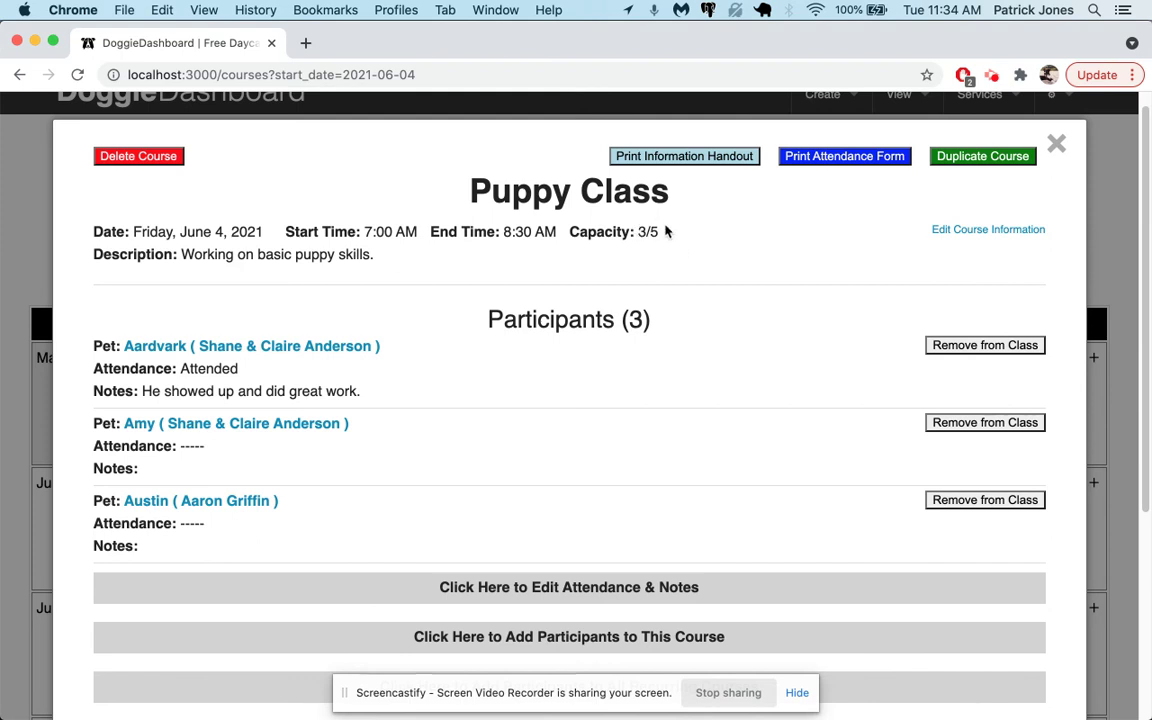
{"action": "scroll", "coordinate": [670, 229], "scroll_direction": "down", "scroll_amount": 5}
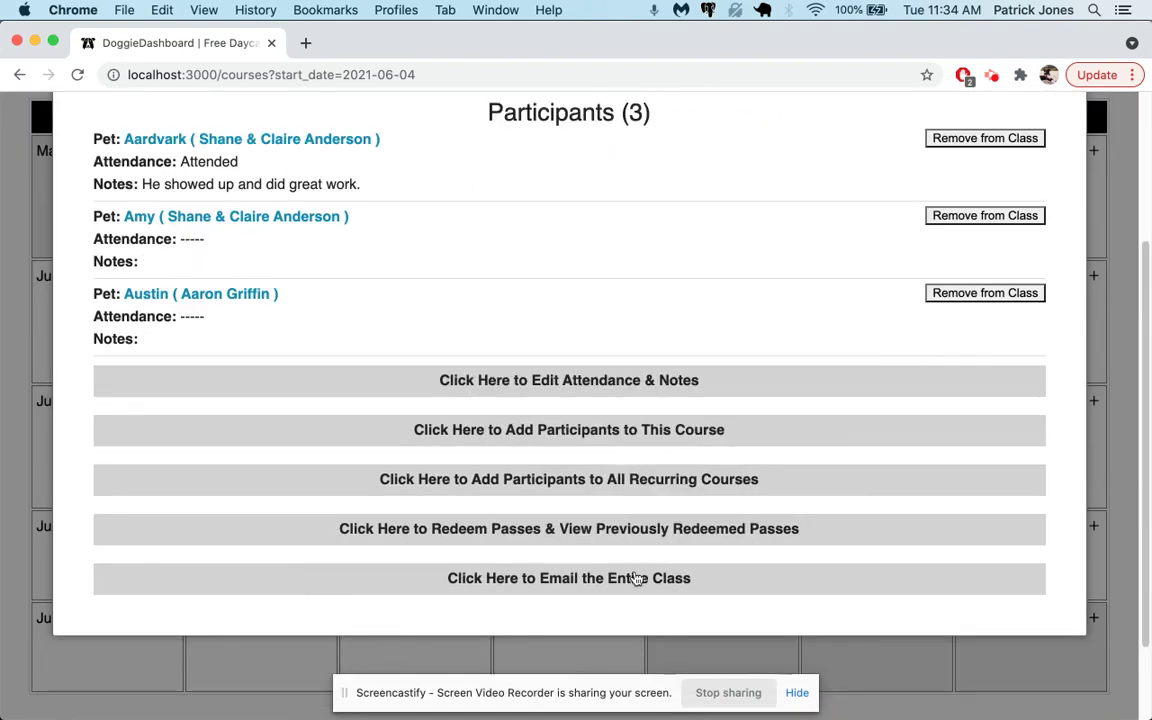
{"action": "left_click", "coordinate": [586, 573]}
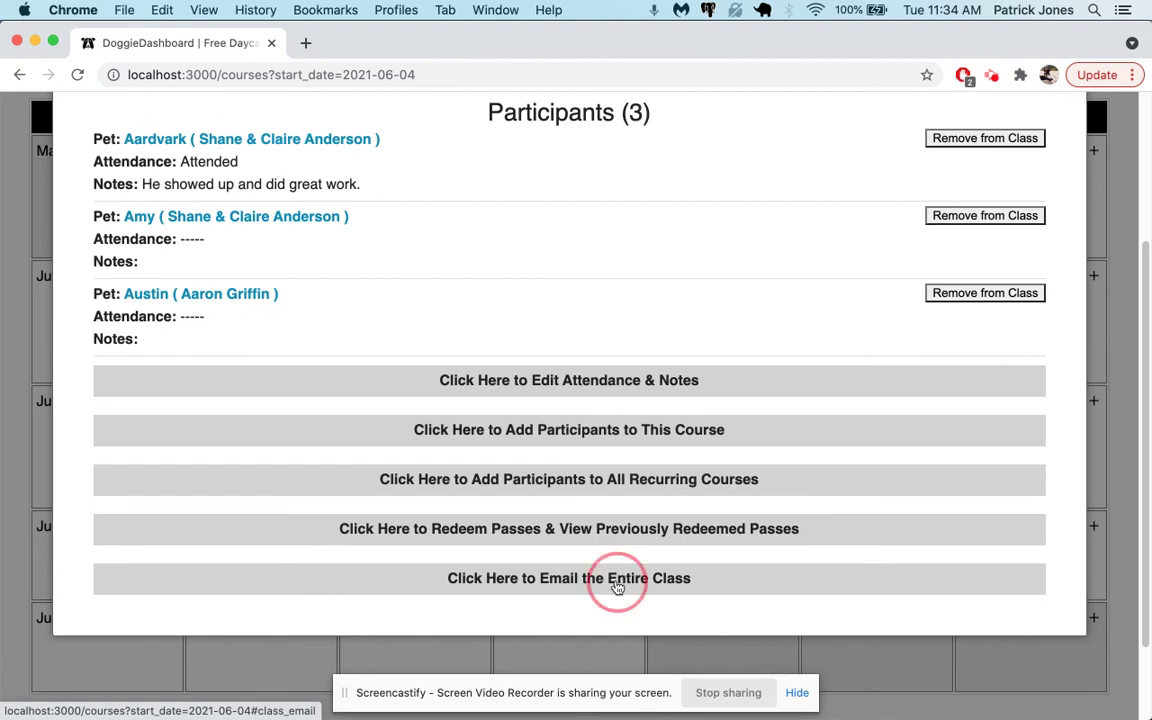
{"action": "scroll", "coordinate": [450, 548], "scroll_direction": "down", "scroll_amount": 5}
{"action": "left_click", "coordinate": [298, 497]}
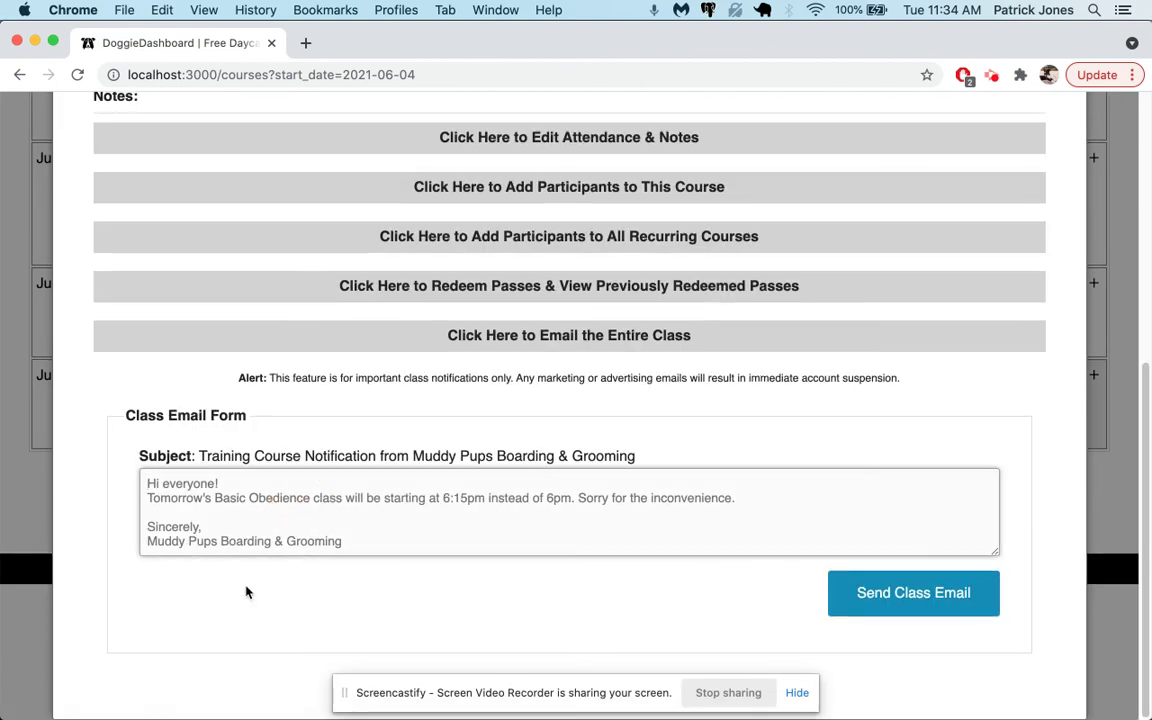
{"action": "scroll", "coordinate": [381, 575], "scroll_direction": "up", "scroll_amount": 10}
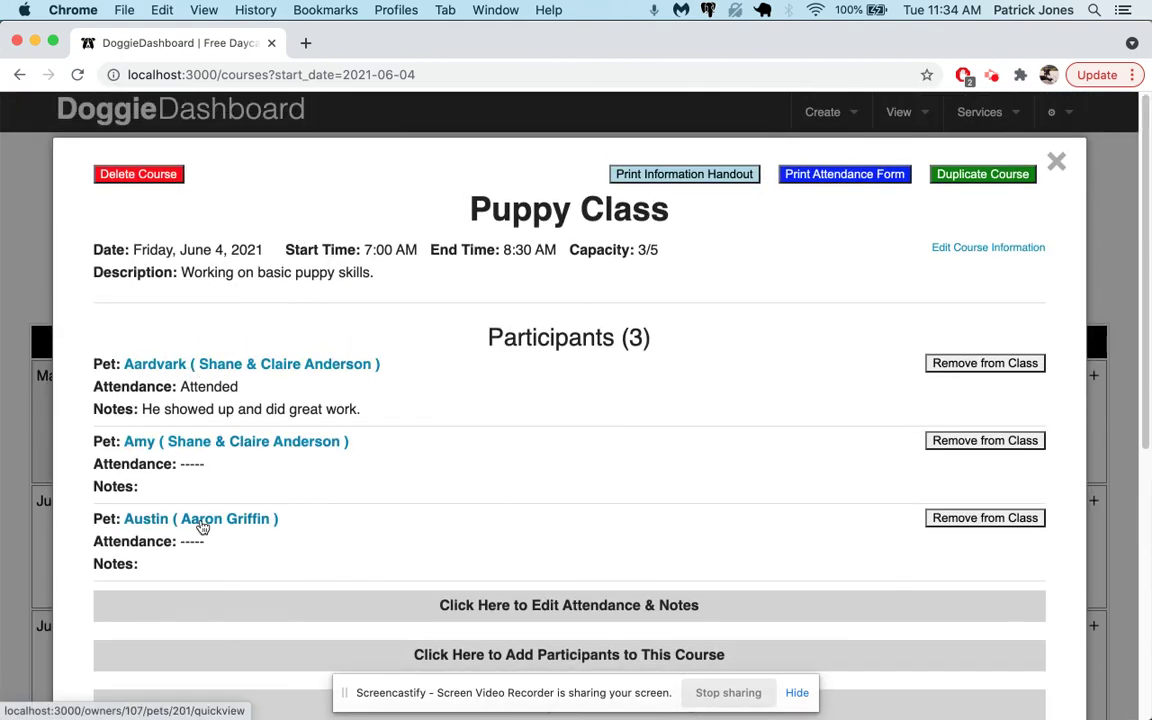
{"action": "scroll", "coordinate": [357, 590], "scroll_direction": "down", "scroll_amount": 4}
{"action": "scroll", "coordinate": [450, 520], "scroll_direction": "down", "scroll_amount": 2}
{"action": "left_click", "coordinate": [625, 333]}
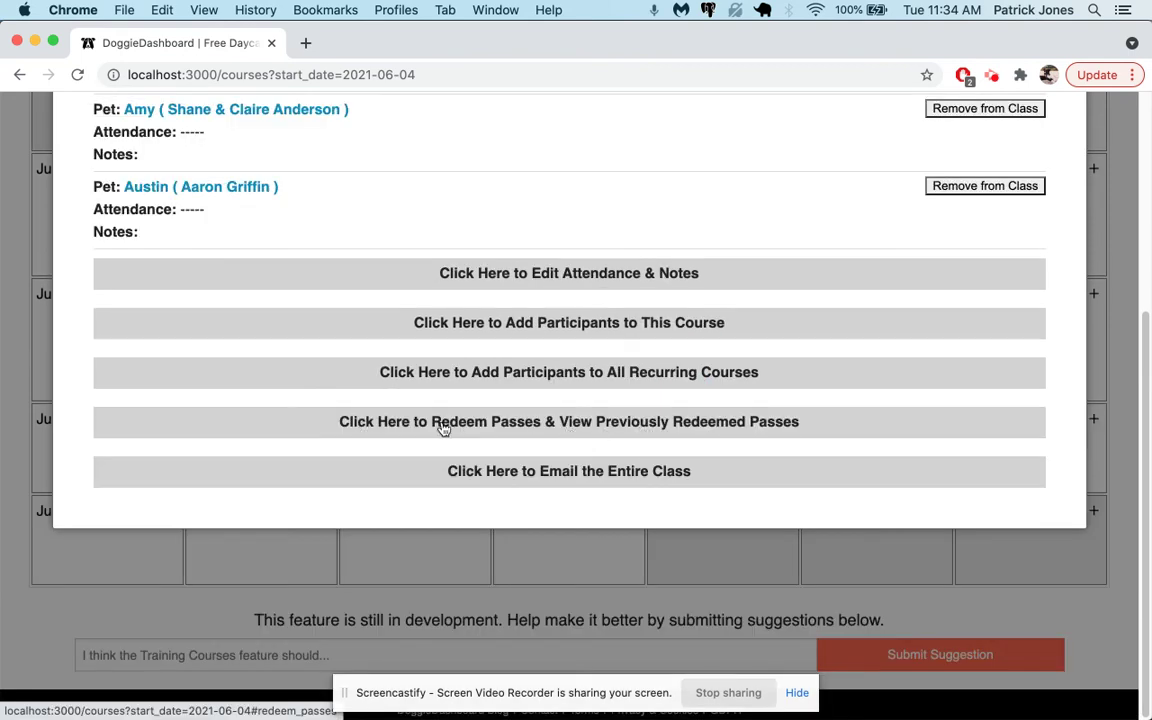
Open the redeemable passes of the Puppy Class participants, review the list, and collapse it
{"action": "left_click", "coordinate": [532, 437]}
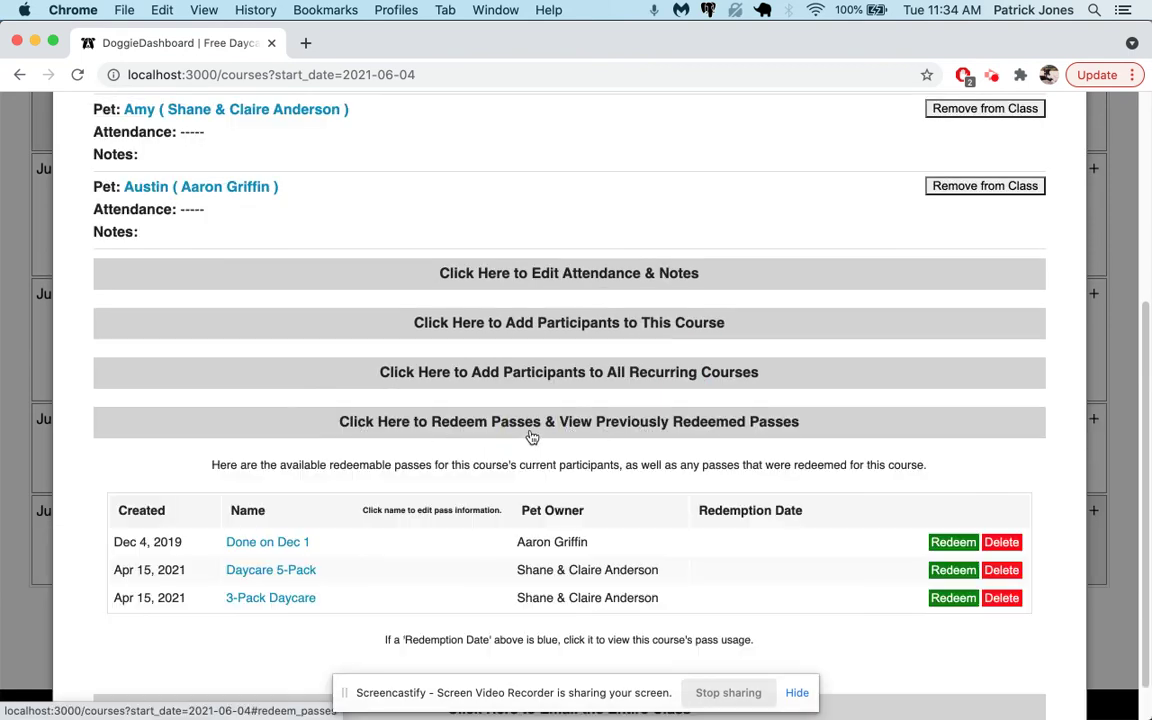
{"action": "scroll", "coordinate": [532, 437], "scroll_direction": "down", "scroll_amount": 1}
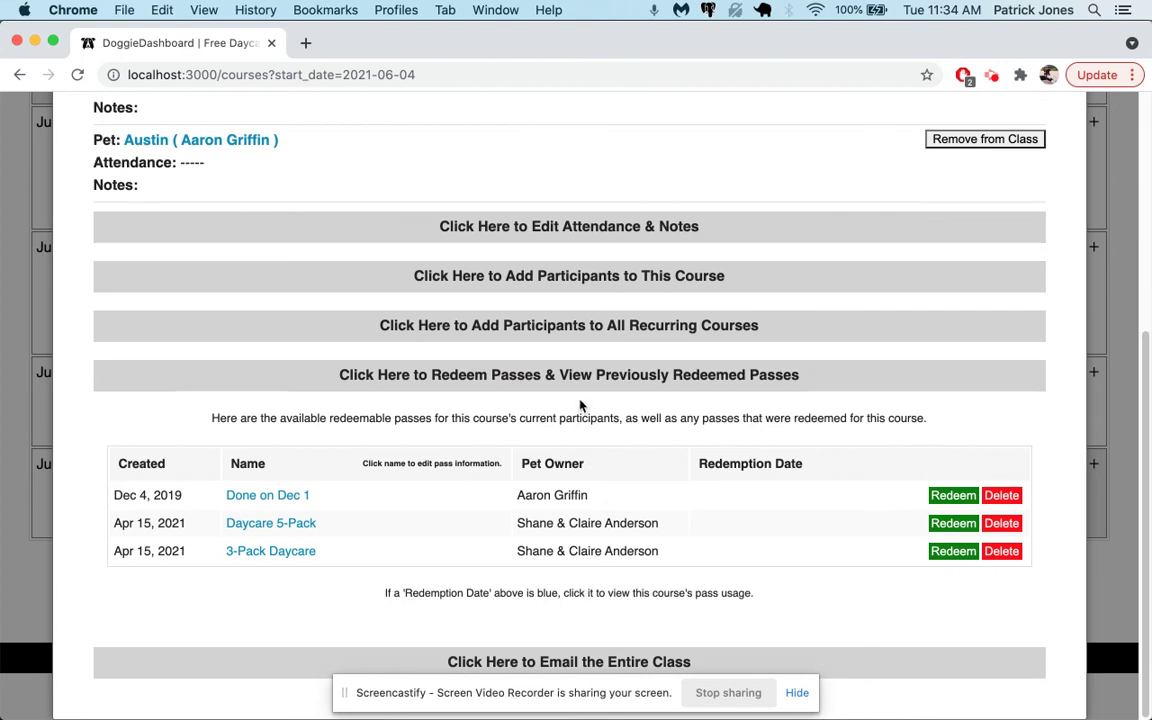
{"action": "left_click", "coordinate": [564, 379]}
{"action": "scroll", "coordinate": [567, 388], "scroll_direction": "up", "scroll_amount": 5}
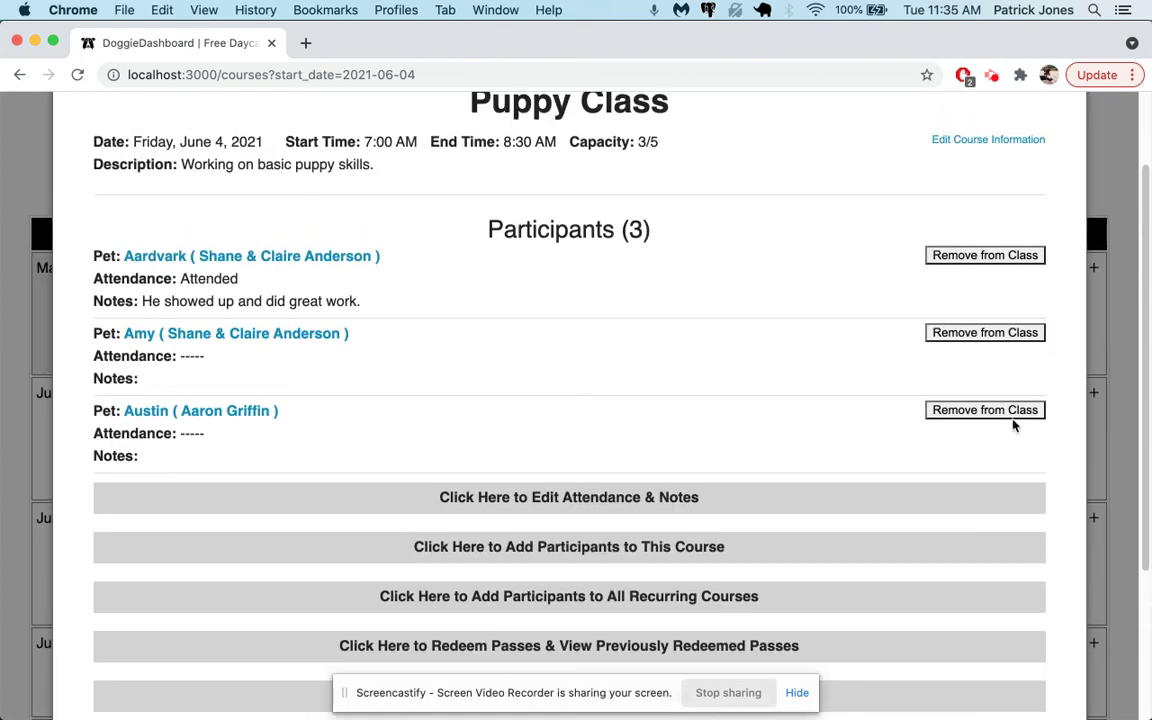
Remove Austin from the June 4 Puppy Class and close the course details
{"action": "left_click", "coordinate": [966, 410]}
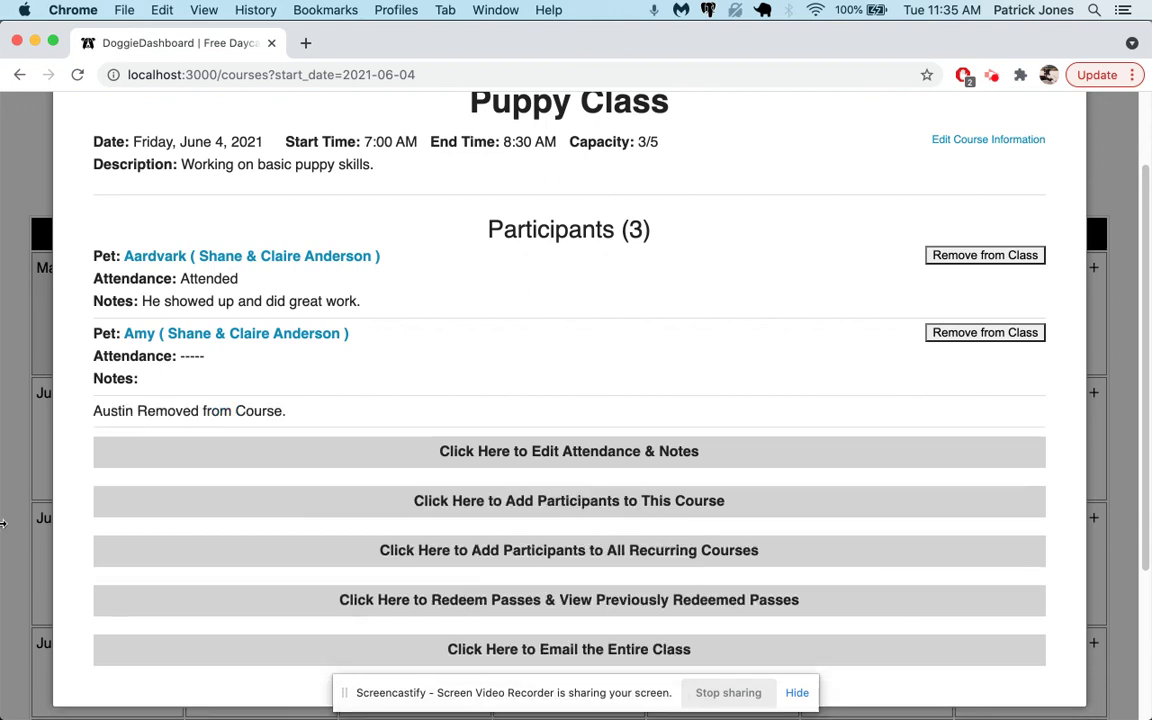
{"action": "scroll", "coordinate": [614, 417], "scroll_direction": "up", "scroll_amount": 3}
{"action": "left_click", "coordinate": [1055, 160]}
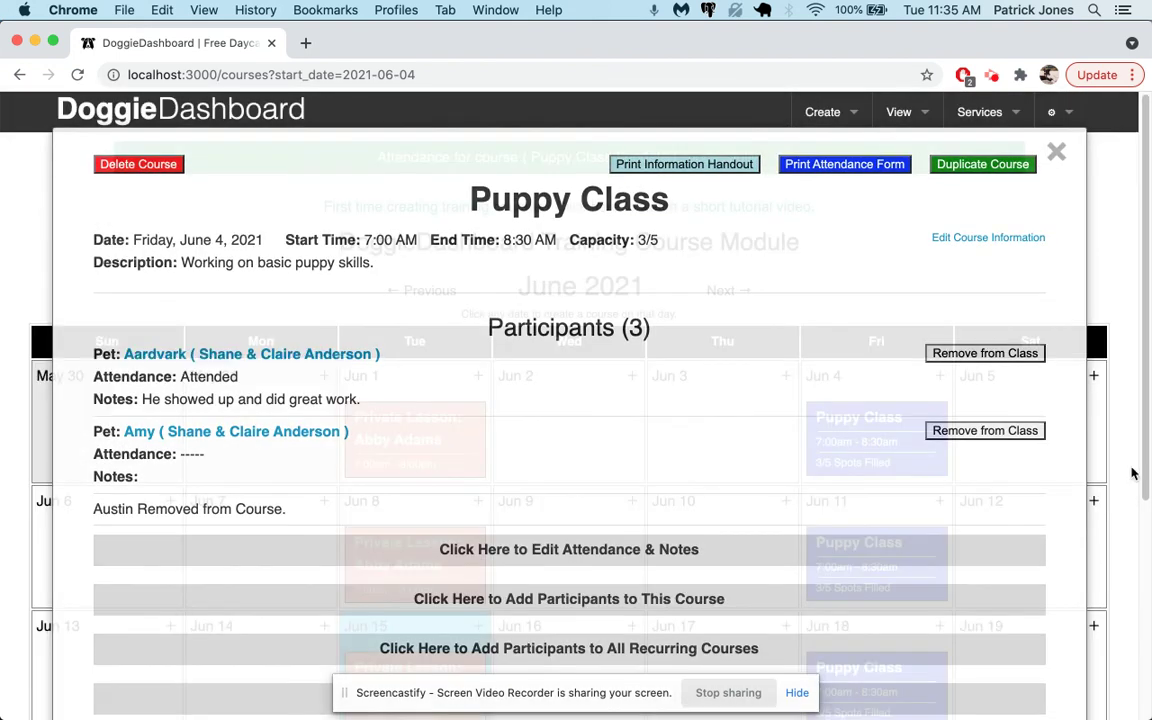
Refresh the June 2021 calendar by going to the next month and back, and compare the filled spots of the Friday Puppy Classes
{"action": "left_click", "coordinate": [722, 290]}
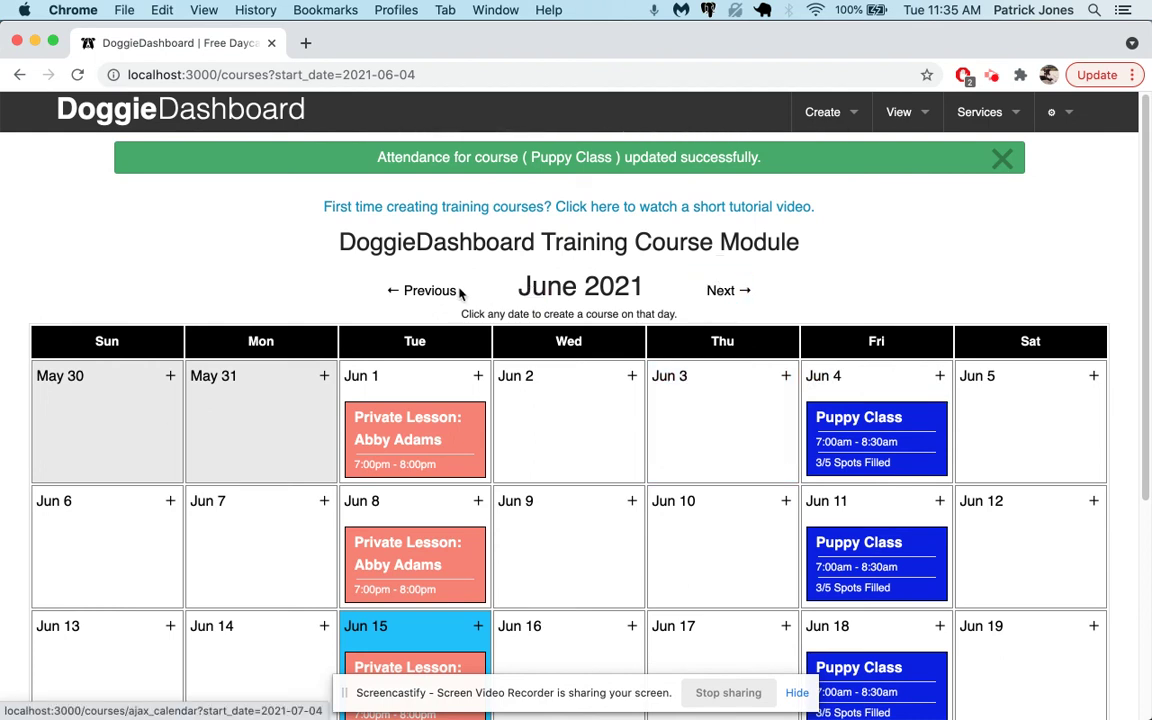
{"action": "left_click", "coordinate": [420, 290]}
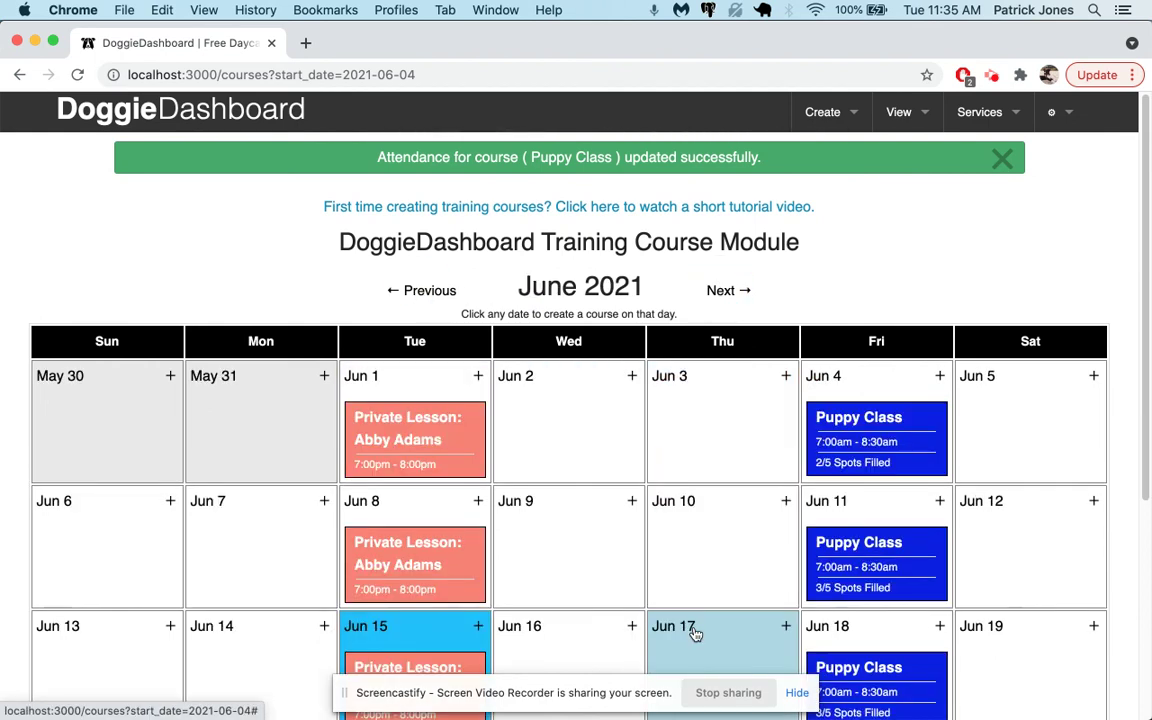
{"action": "scroll", "coordinate": [695, 633], "scroll_direction": "down", "scroll_amount": 3}
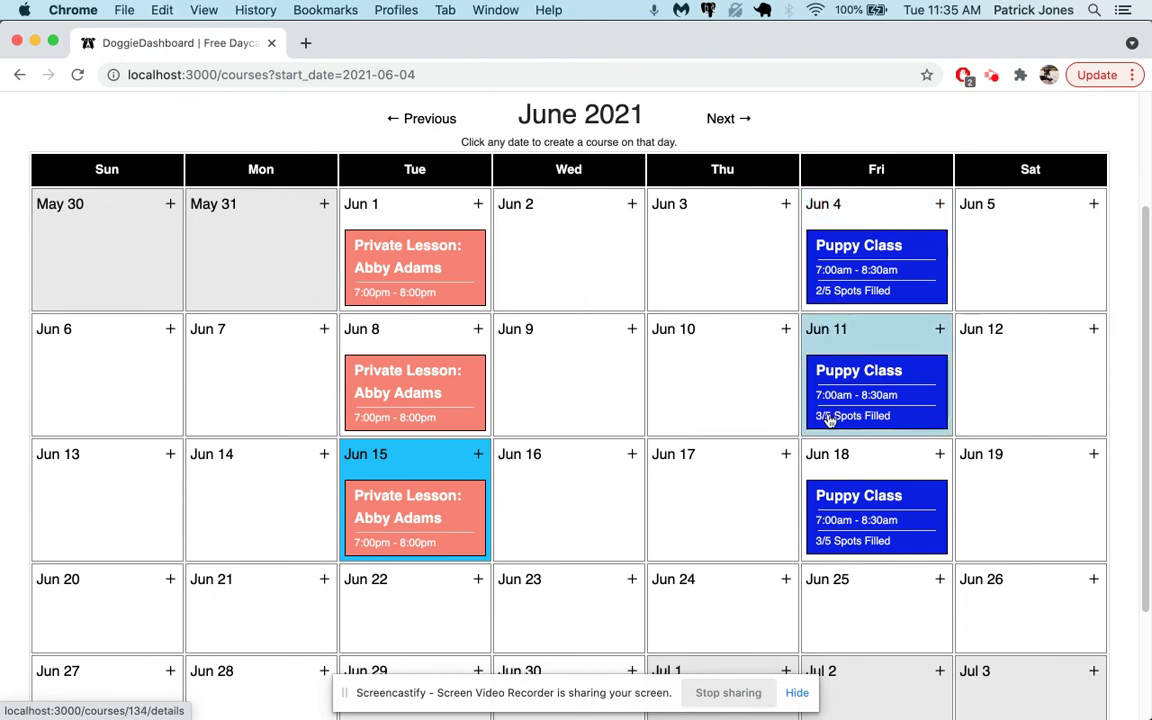
{"action": "scroll", "coordinate": [845, 515], "scroll_direction": "down", "scroll_amount": 1}
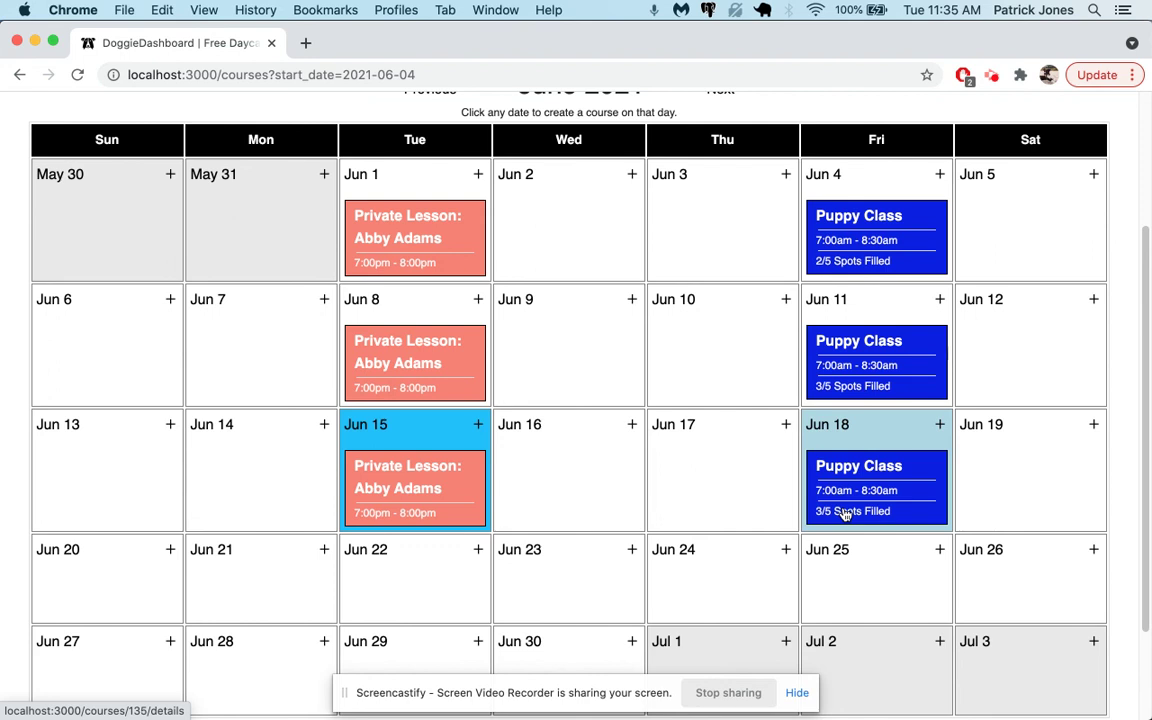
{"action": "scroll", "coordinate": [845, 513], "scroll_direction": "up", "scroll_amount": 3}
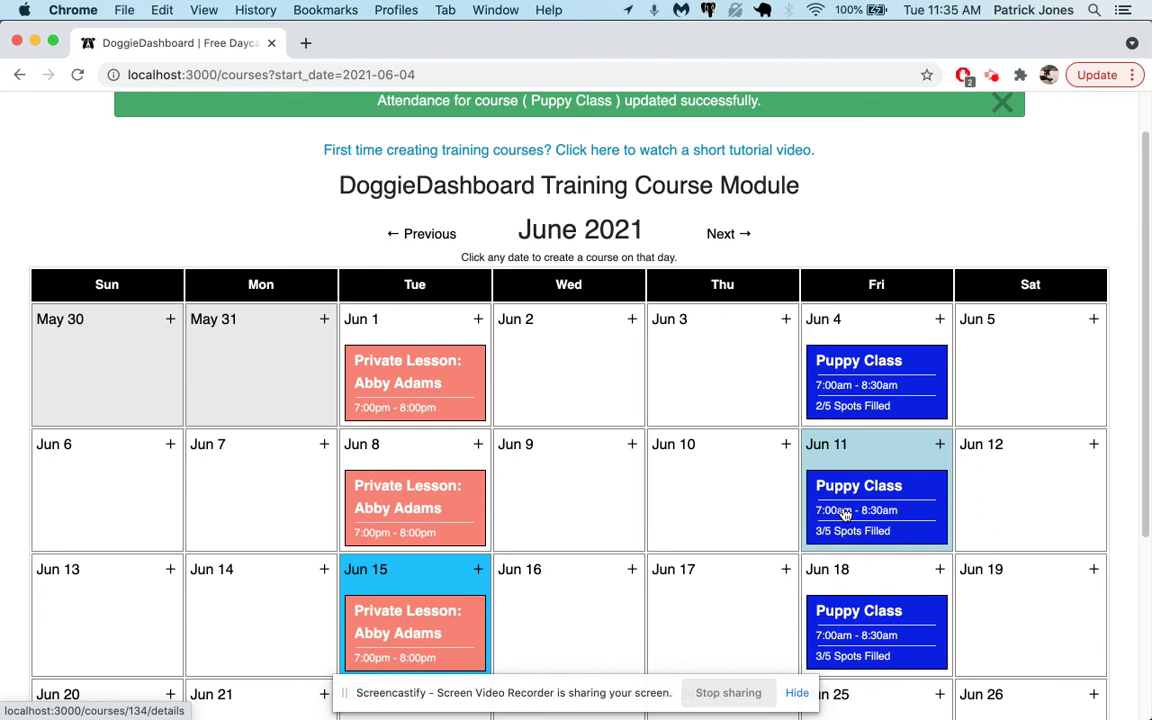
{"action": "scroll", "coordinate": [845, 513], "scroll_direction": "up", "scroll_amount": 2}
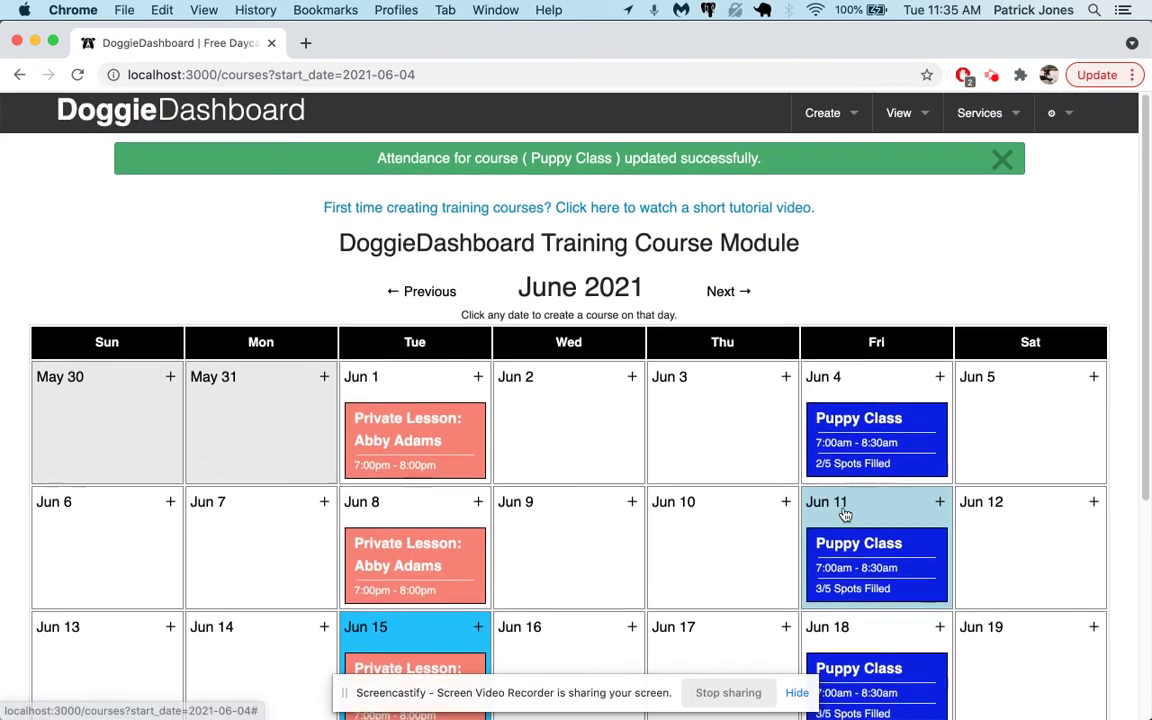